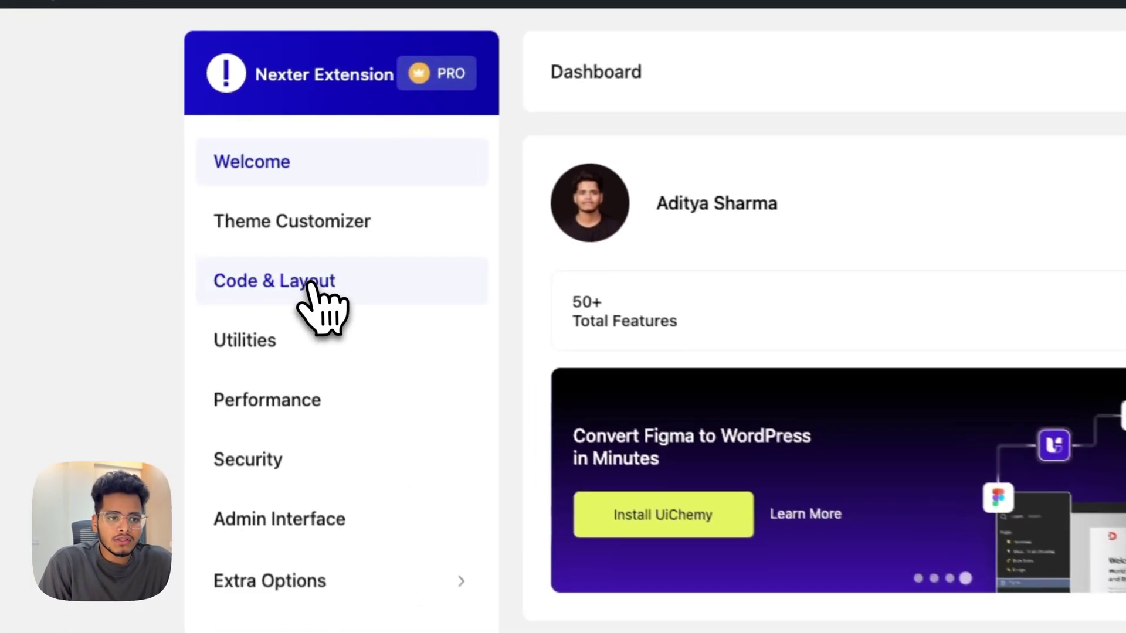
Step: Enable Disable Gutenberg in the Nexter Extension Utilities and open its settings
{"action": "left_click", "coordinate": [285, 346]}
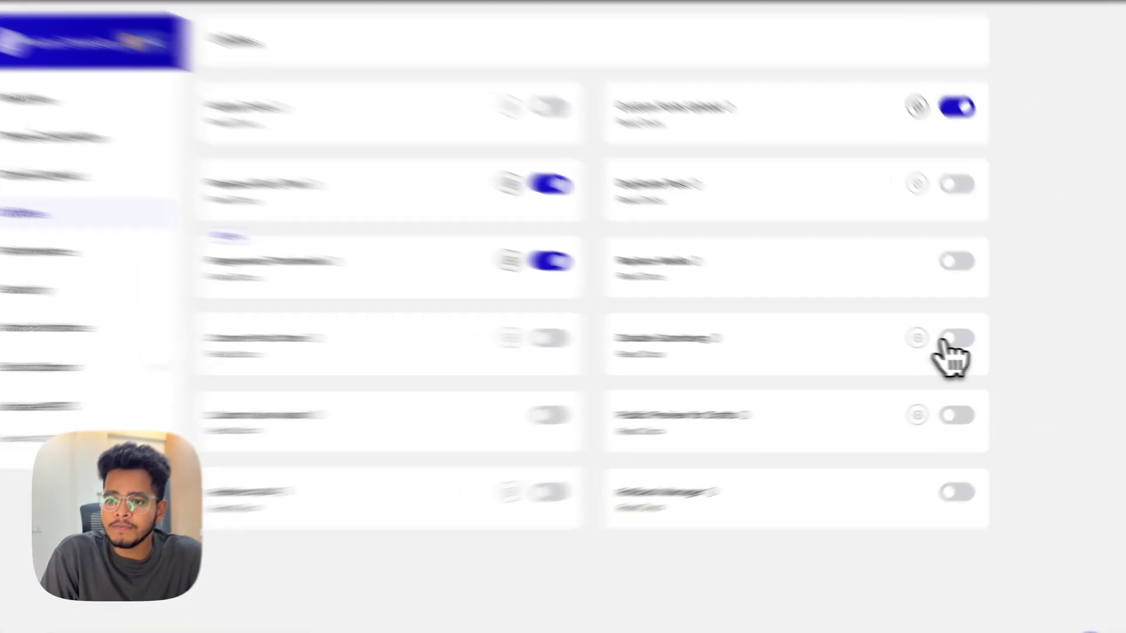
{"action": "left_click", "coordinate": [985, 346]}
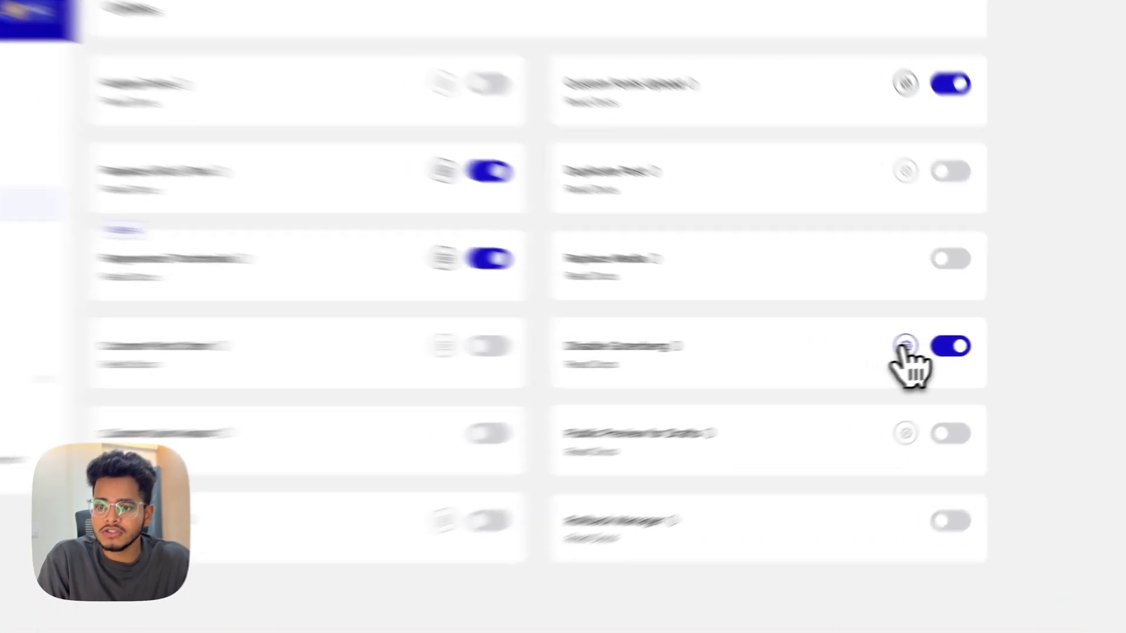
{"action": "left_click", "coordinate": [956, 345]}
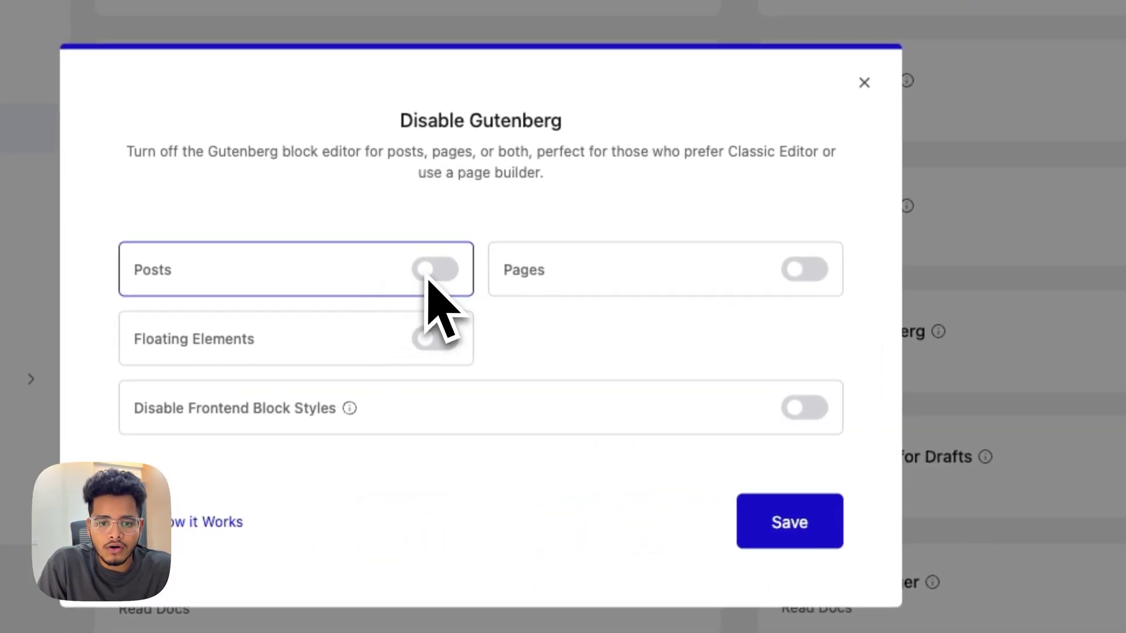
Step: Turn on Pages, Posts and Disable Frontend Block Styles for Disable Gutenberg, and save the settings
{"action": "left_click", "coordinate": [813, 277]}
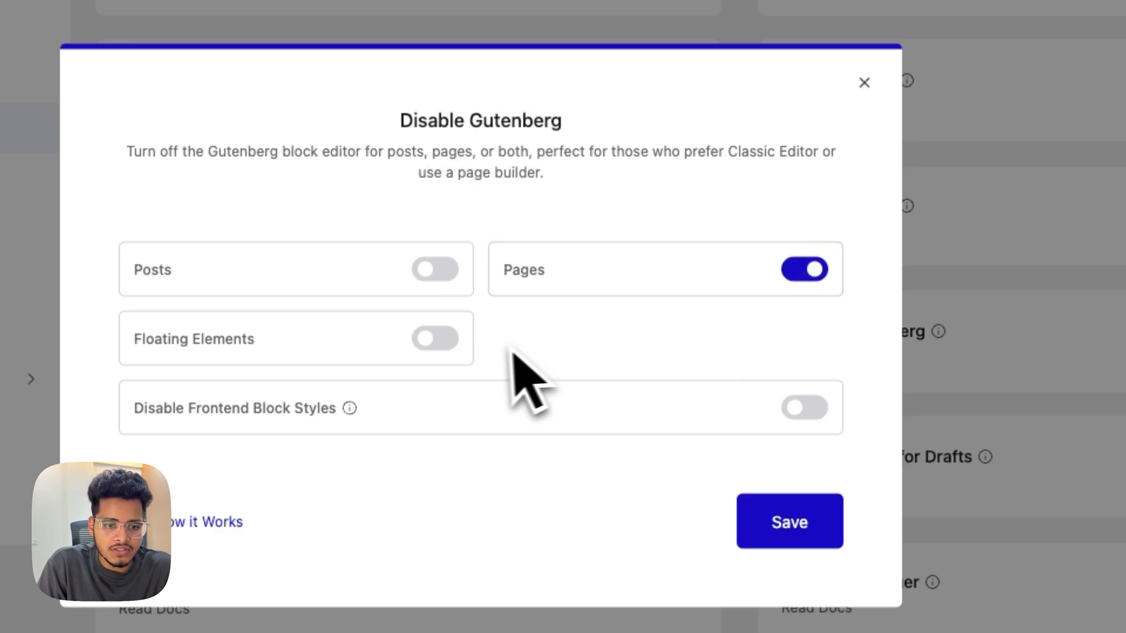
{"action": "left_click", "coordinate": [437, 269]}
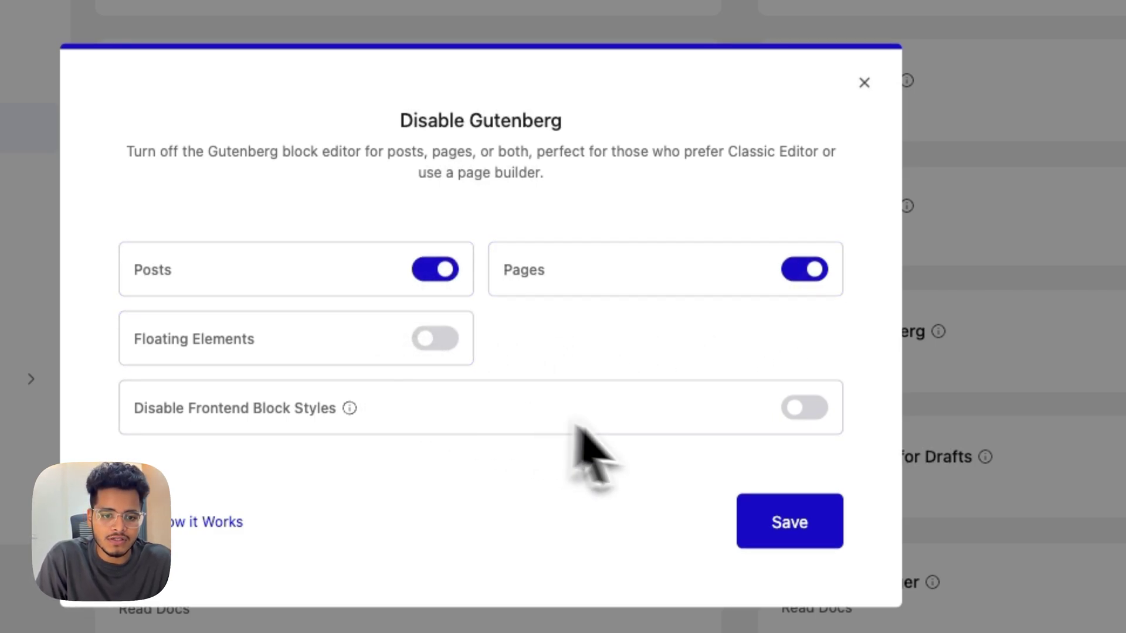
{"action": "left_click", "coordinate": [809, 410]}
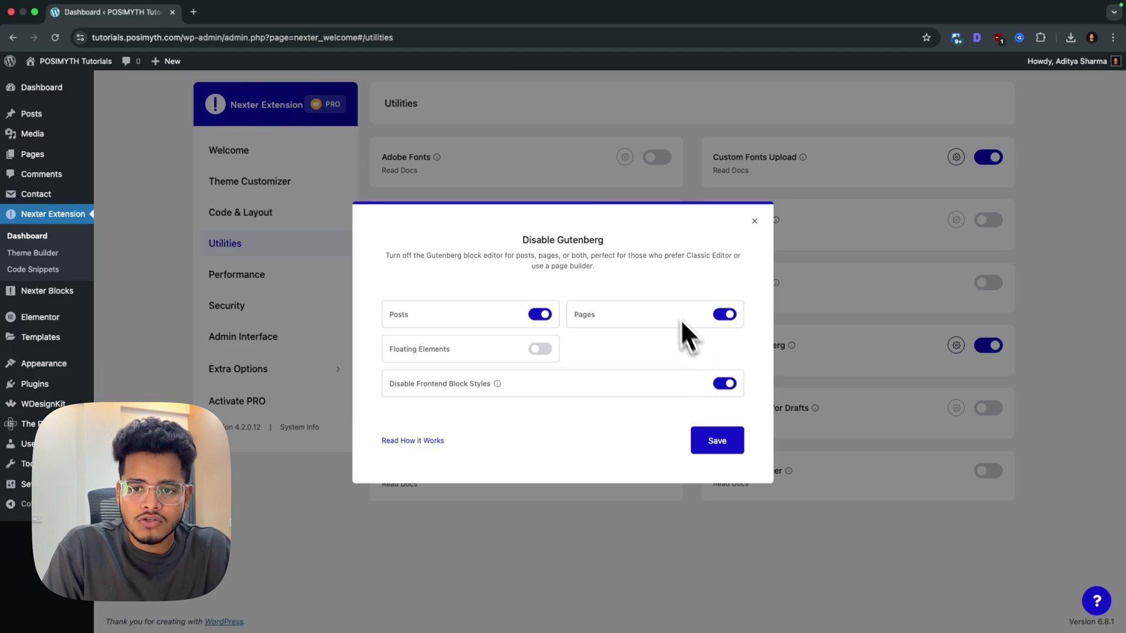
{"action": "left_click", "coordinate": [730, 444]}
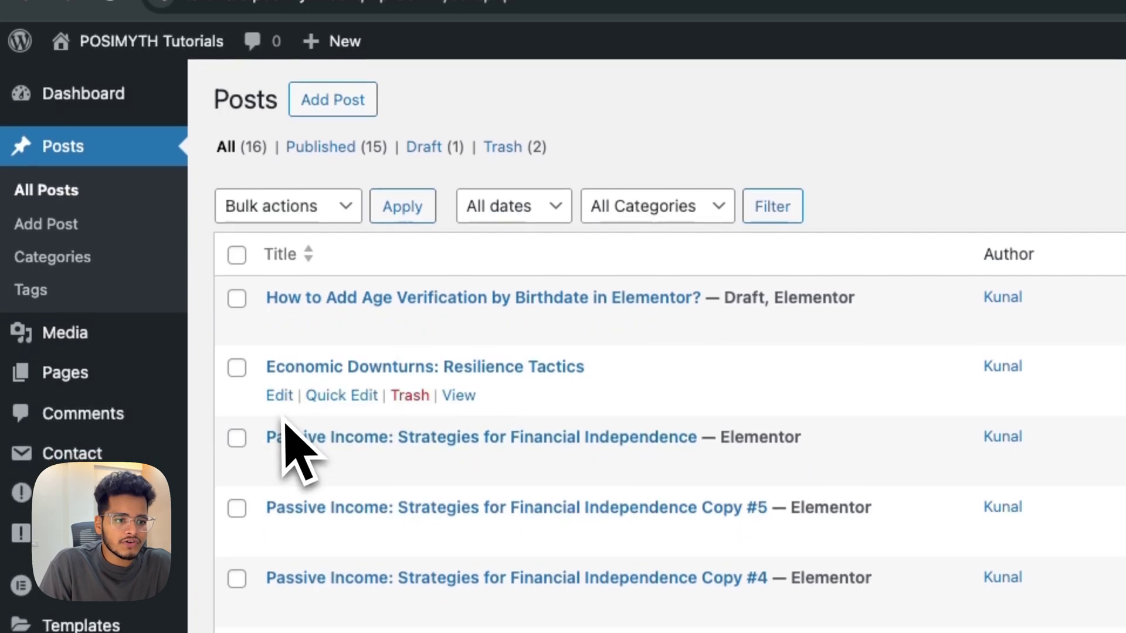
Step: Open the post "Economic Downturns: Resilience Tactics" for editing and dismiss the welcome guide
{"action": "left_click", "coordinate": [281, 397]}
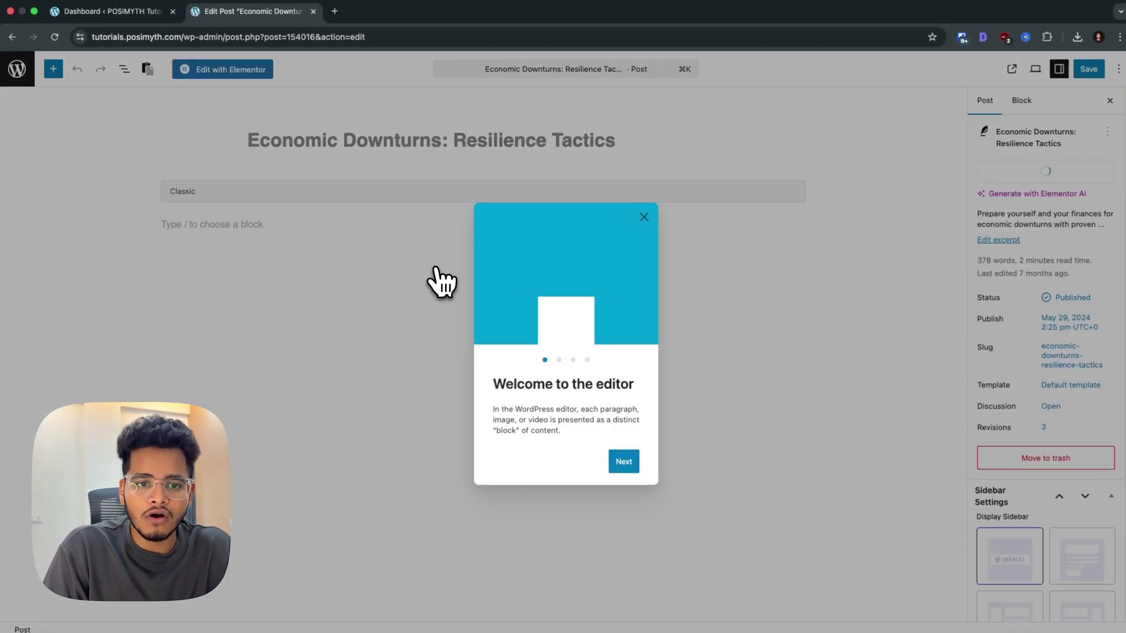
{"action": "left_click", "coordinate": [644, 217]}
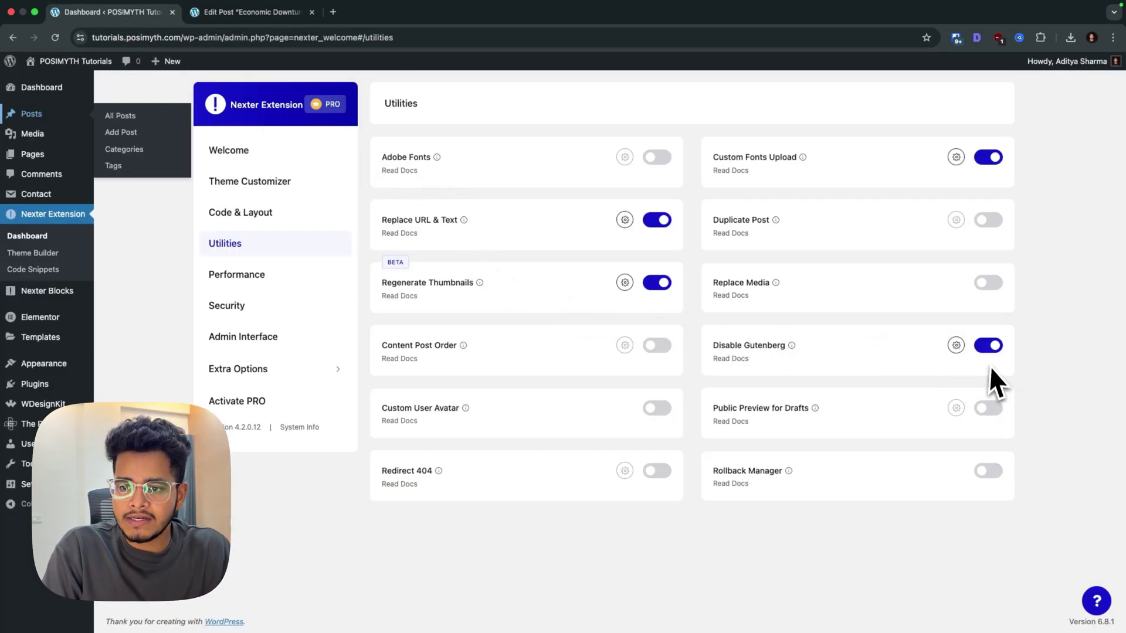
Step: Return to the Disable Gutenberg settings, switch on Posts and save
{"action": "left_click", "coordinate": [953, 346]}
{"action": "left_click", "coordinate": [539, 315]}
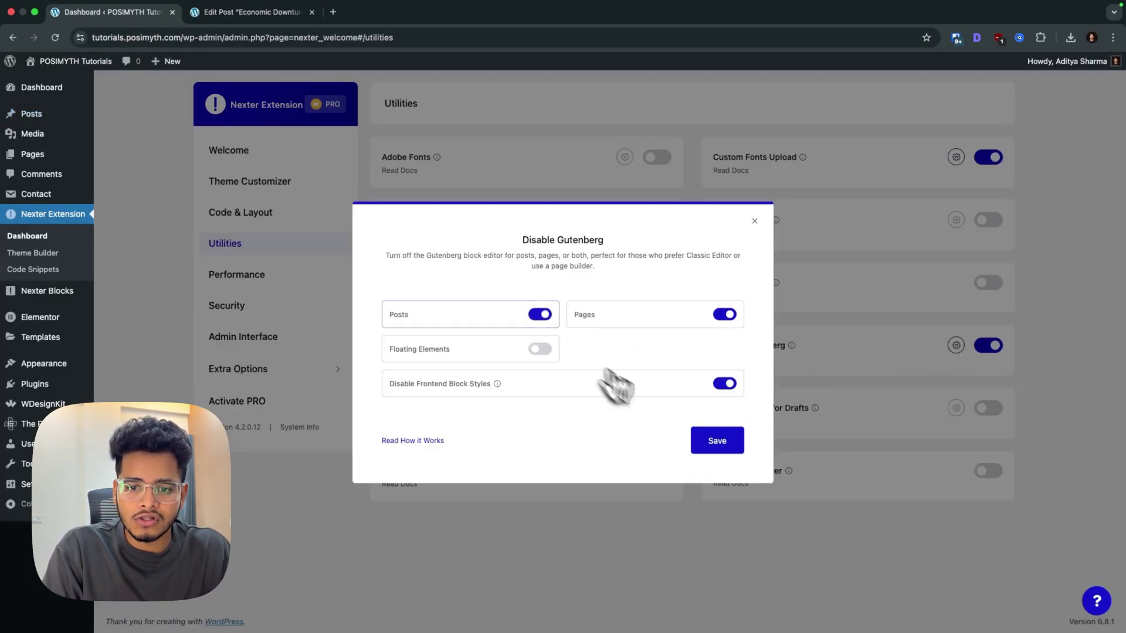
{"action": "left_click", "coordinate": [711, 445]}
Step: Reload the edit page of the "Economic Downturns: Resilience Tactics" post and look over its editor and content
{"action": "left_click", "coordinate": [278, 18]}
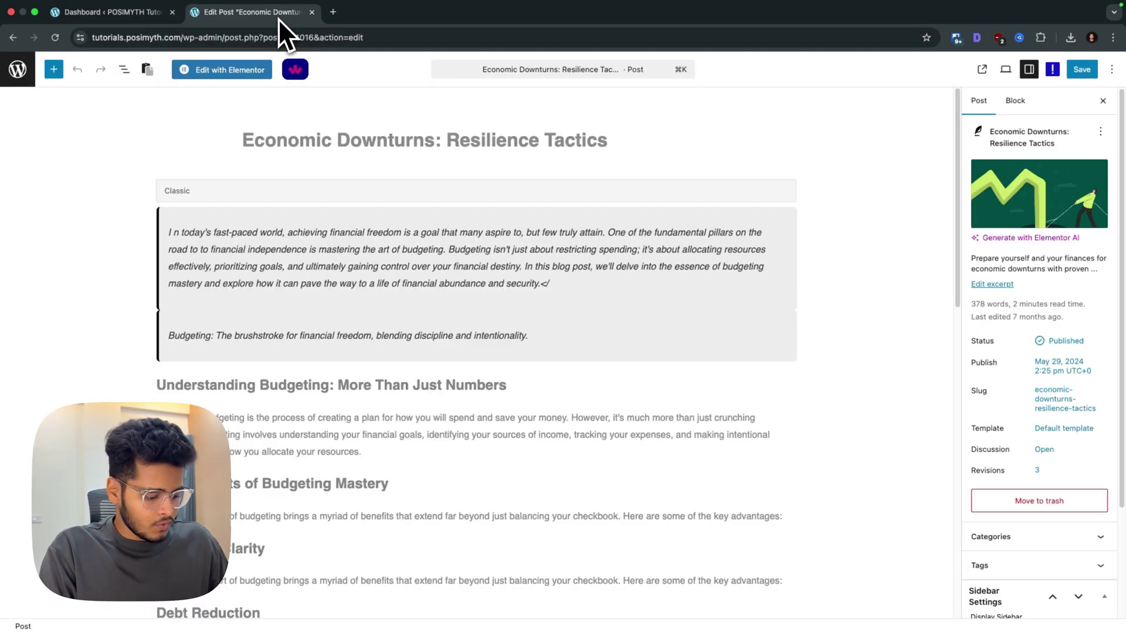
{"action": "key", "text": "super+r"}
{"action": "scroll", "coordinate": [303, 282], "scroll_direction": "down", "scroll_amount": 5}
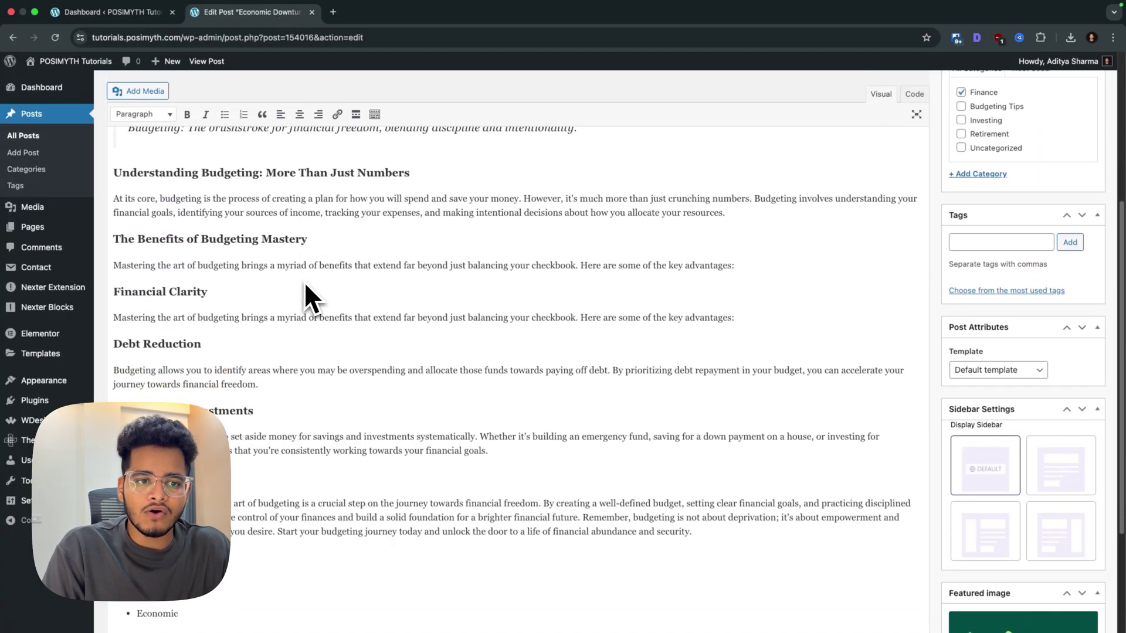
{"action": "scroll", "coordinate": [310, 283], "scroll_direction": "up", "scroll_amount": 5}
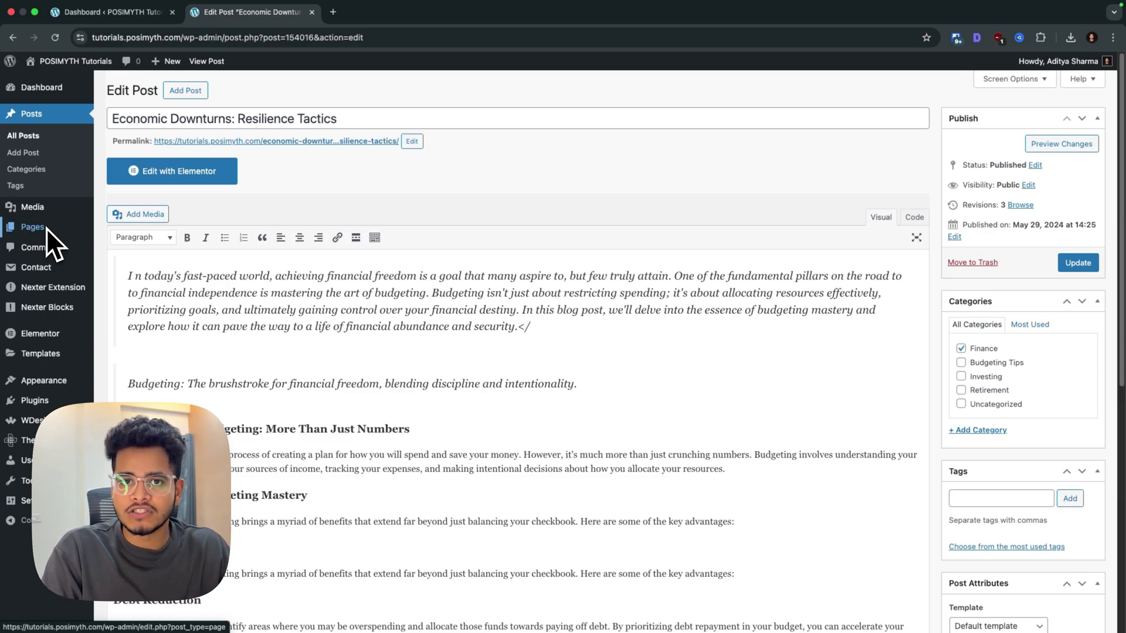
{"action": "mouse_move", "coordinate": [32, 221]}
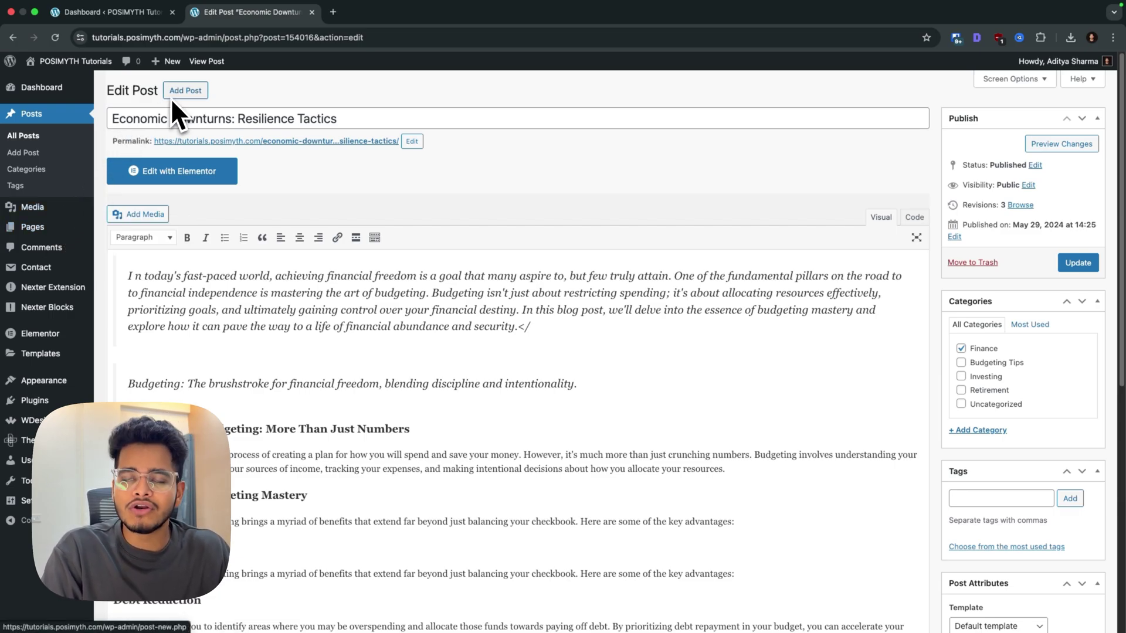
Step: Return to the Utilities dashboard, close the Disable Gutenberg settings and enable Content Post Order
{"action": "left_click", "coordinate": [151, 13]}
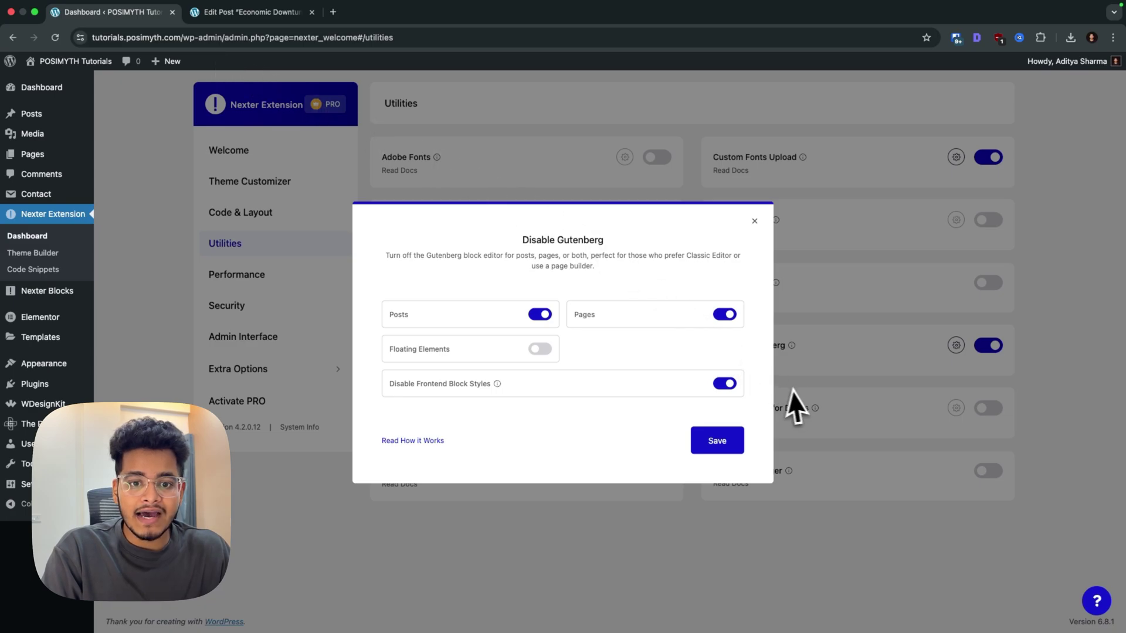
{"action": "left_click", "coordinate": [755, 222]}
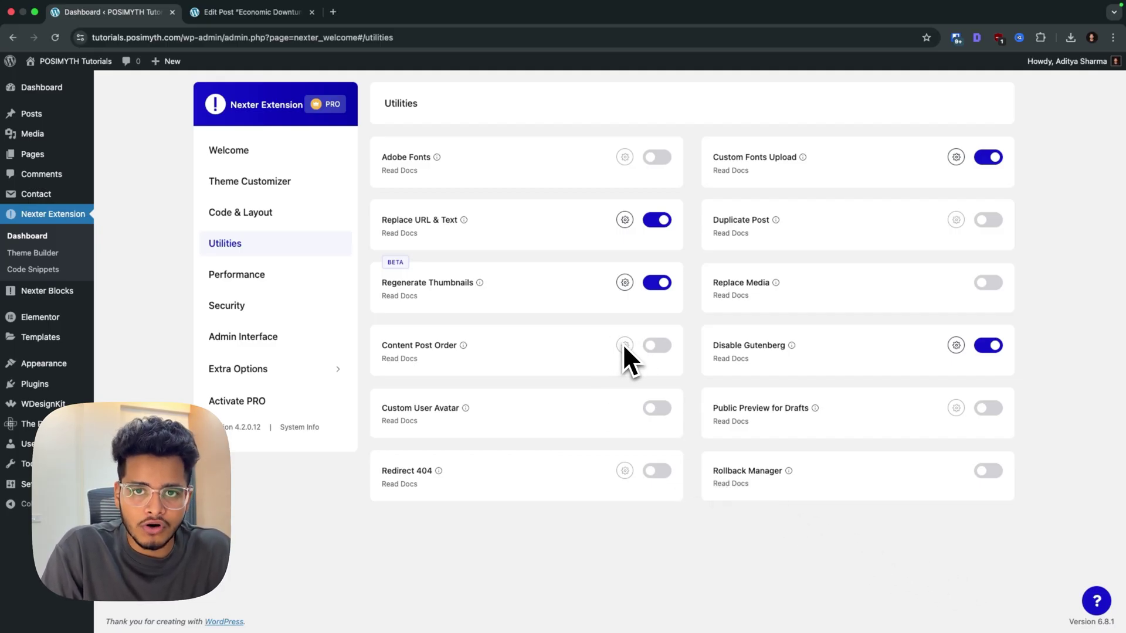
{"action": "left_click", "coordinate": [646, 349]}
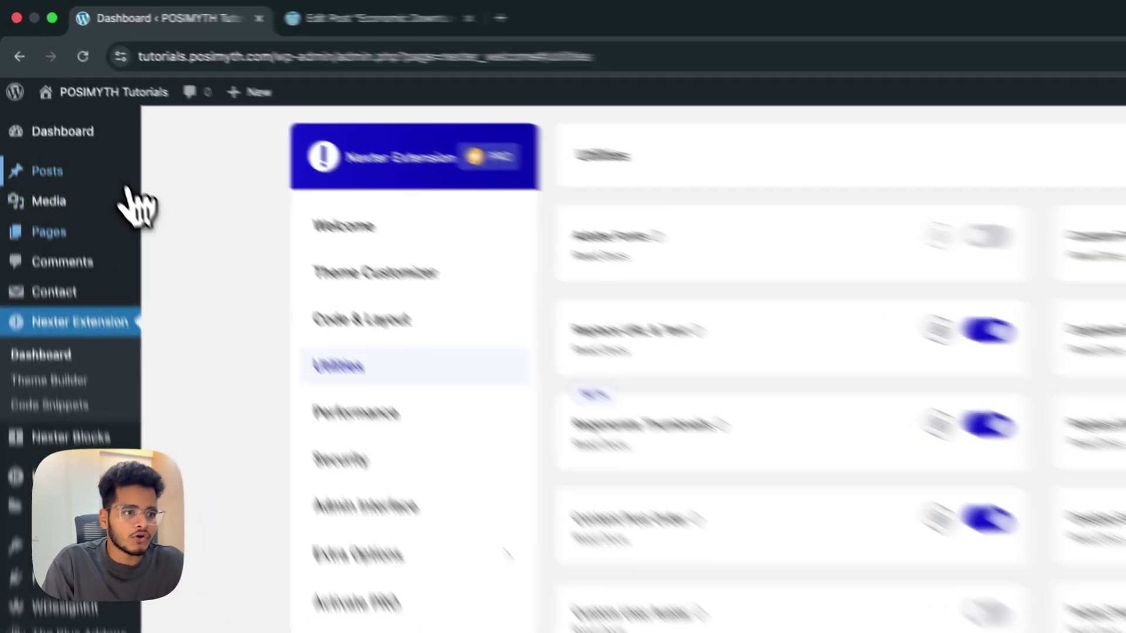
Step: Open the Posts list in a new browser tab and review the order of the posts
{"action": "right_click", "coordinate": [65, 107]}
{"action": "left_click", "coordinate": [136, 218]}
{"action": "left_click", "coordinate": [660, 30]}
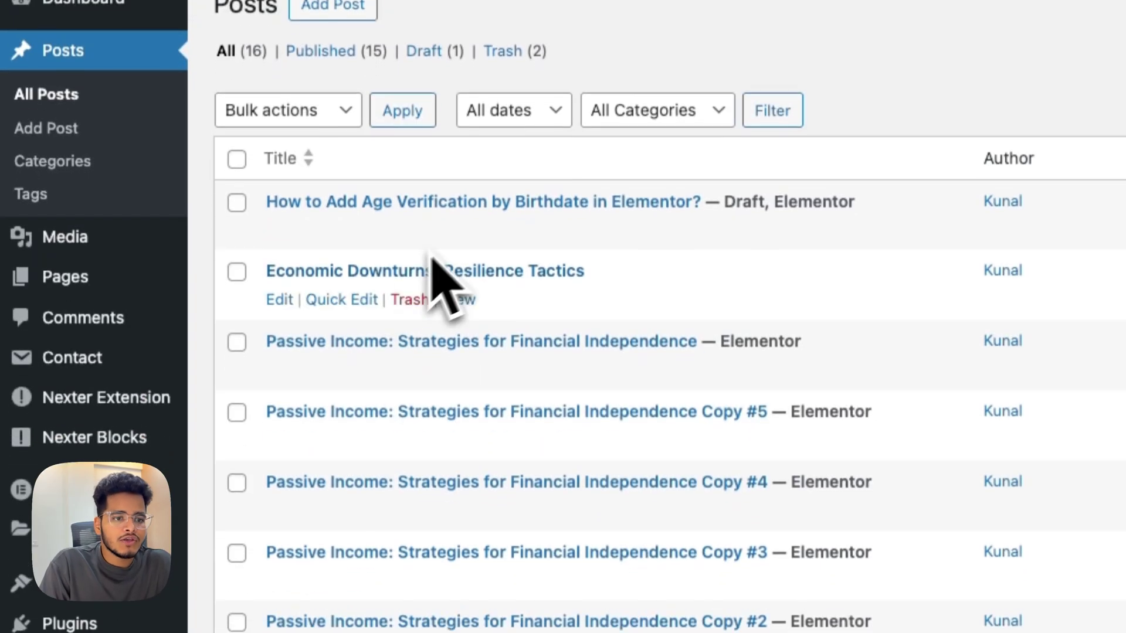
{"action": "scroll", "coordinate": [440, 481], "scroll_direction": "down", "scroll_amount": 5}
{"action": "scroll", "coordinate": [636, 390], "scroll_direction": "up", "scroll_amount": 4}
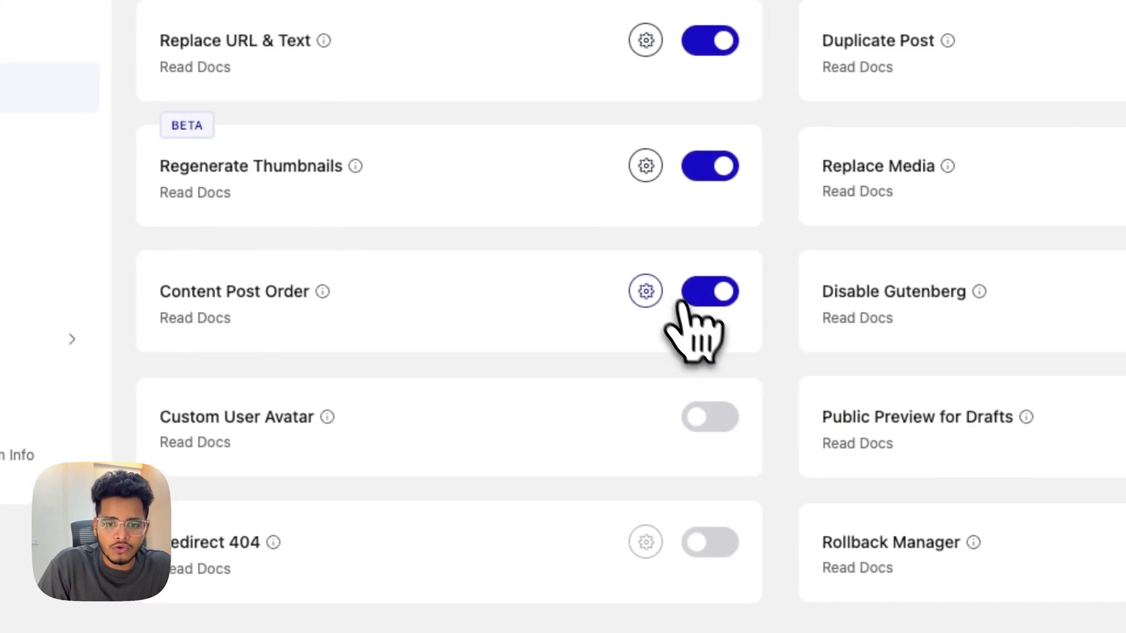
Step: Enable custom ordering for Posts and Pages in the Content Post Order settings and save
{"action": "left_click", "coordinate": [646, 291]}
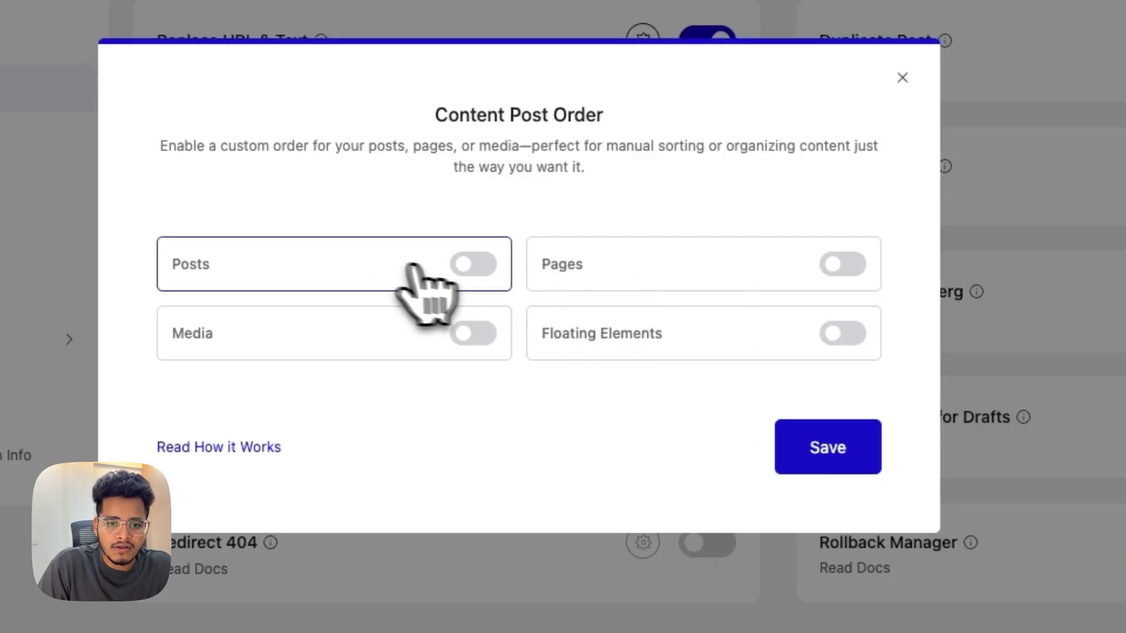
{"action": "left_click", "coordinate": [473, 268]}
{"action": "left_click", "coordinate": [836, 267]}
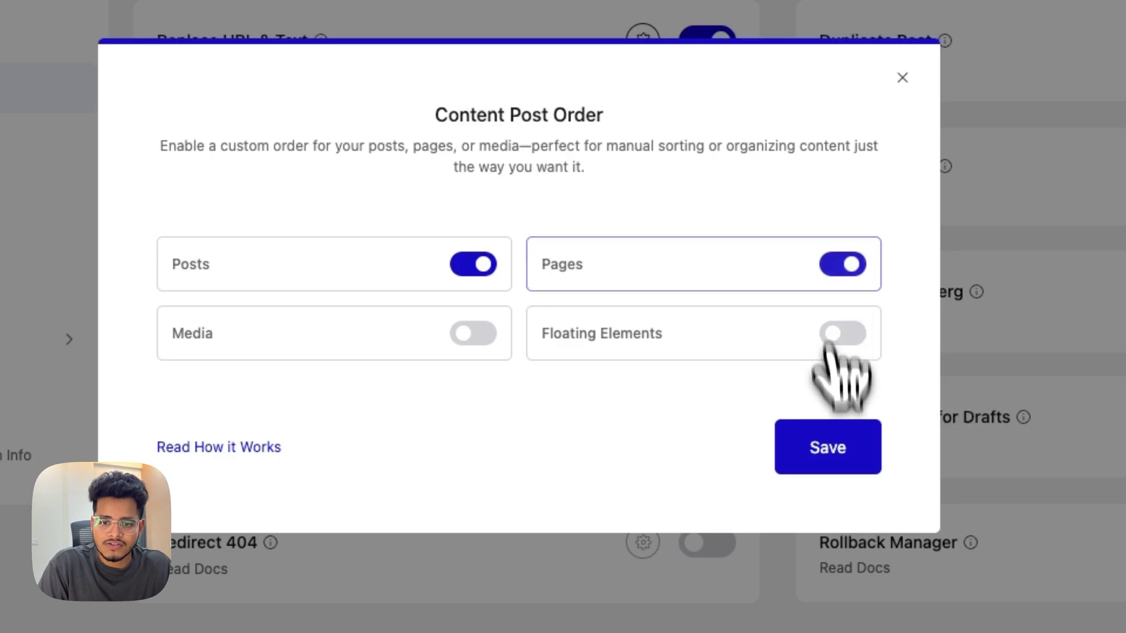
{"action": "left_click", "coordinate": [851, 460]}
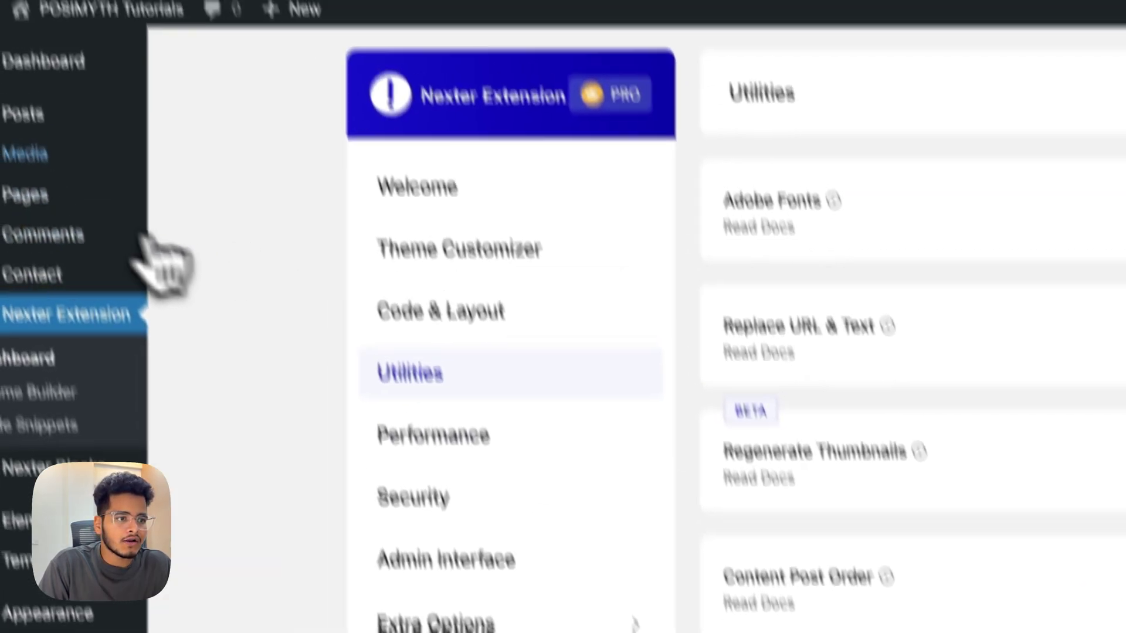
Step: Open the Posts list in a new tab and move "How to Add Age Verification by Birthdate in Elementor?" and another post higher
{"action": "right_click", "coordinate": [44, 129]}
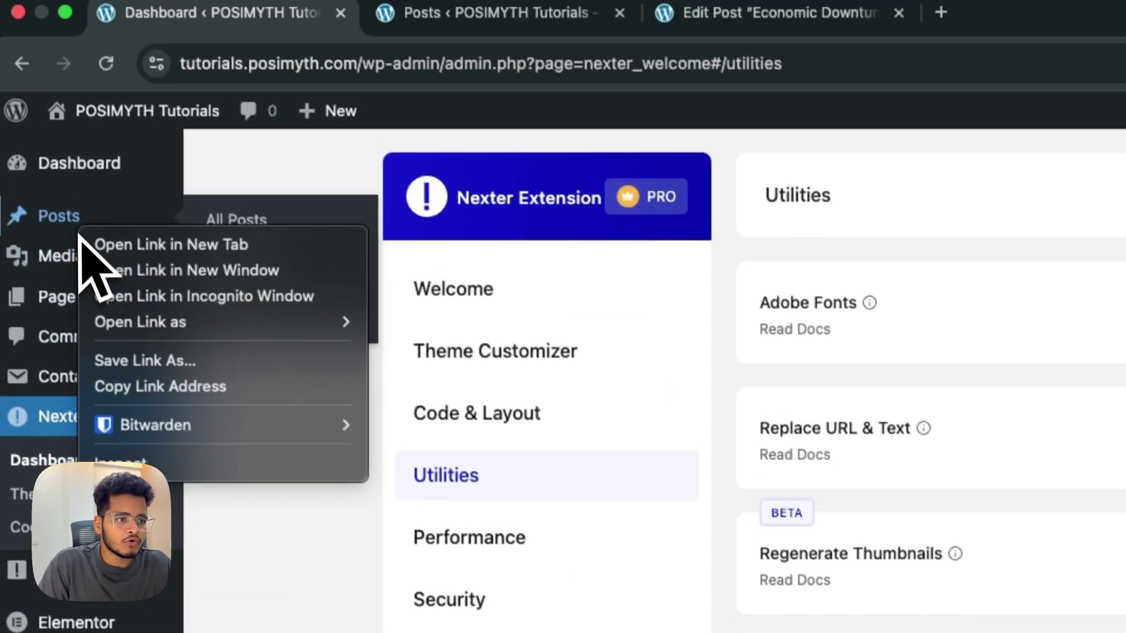
{"action": "left_click", "coordinate": [147, 245]}
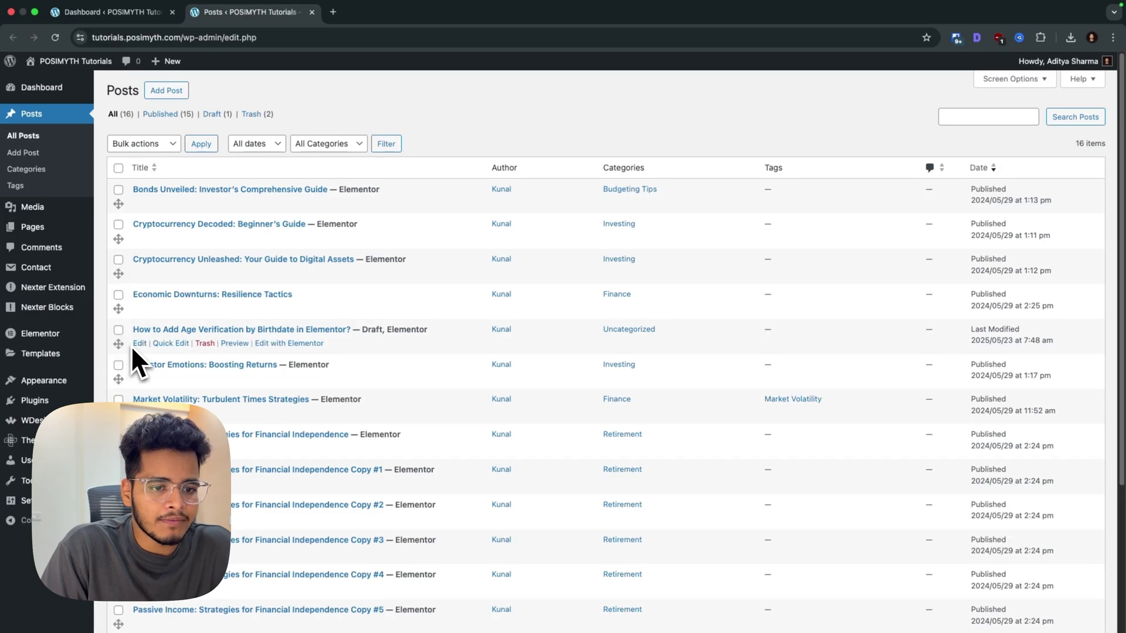
{"action": "left_click_drag", "start_coordinate": [129, 344], "coordinate": [120, 197]}
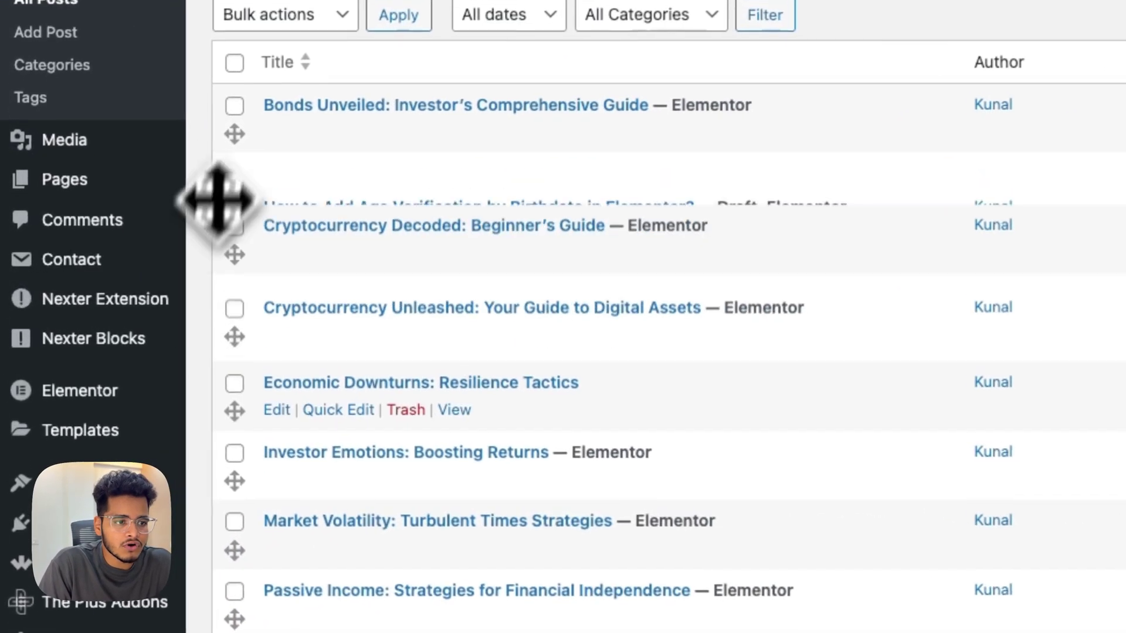
{"action": "scroll", "coordinate": [258, 276], "scroll_direction": "down", "scroll_amount": 3}
{"action": "left_click_drag", "start_coordinate": [238, 562], "coordinate": [182, 193]}
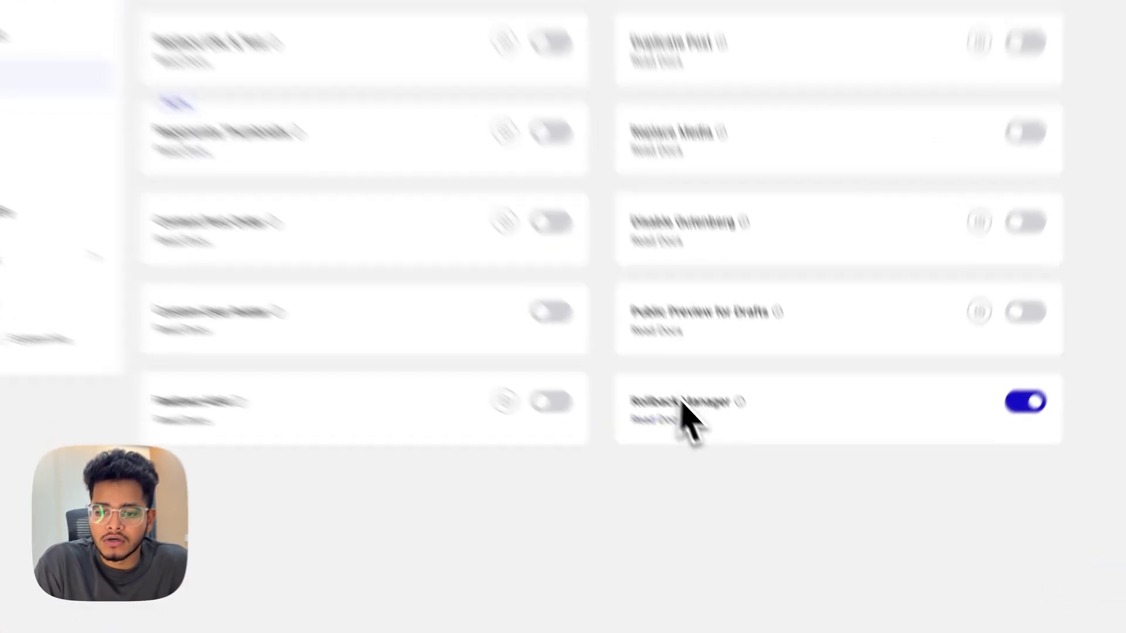
Step: Enable Rollback Manager in the Nexter Extension Utilities
{"action": "triple_click", "coordinate": [745, 473]}
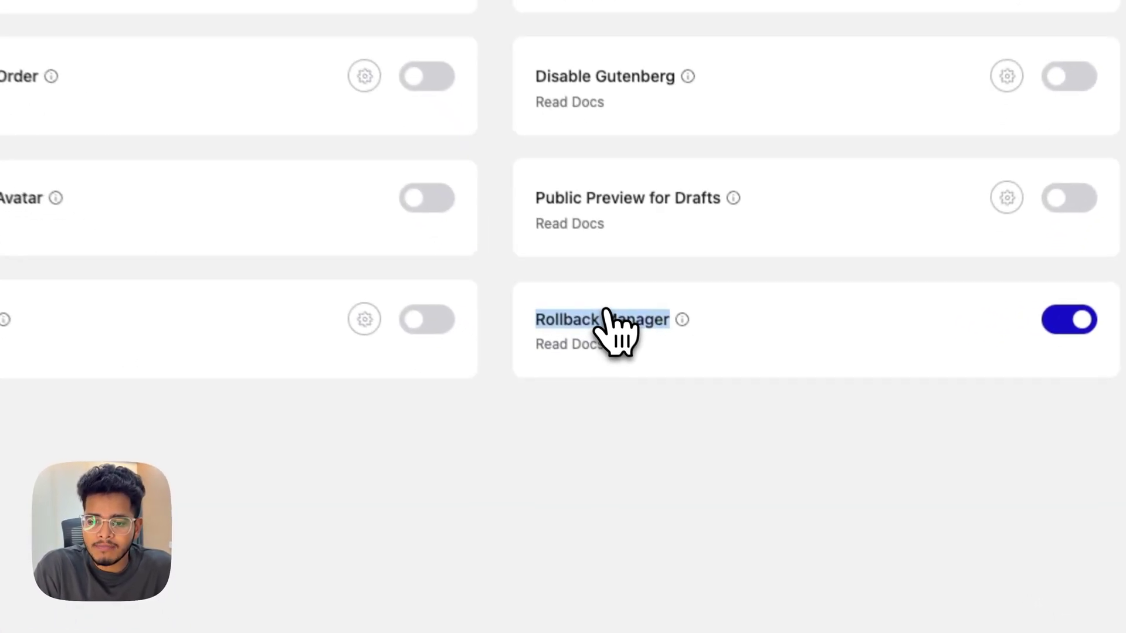
{"action": "left_click", "coordinate": [572, 392]}
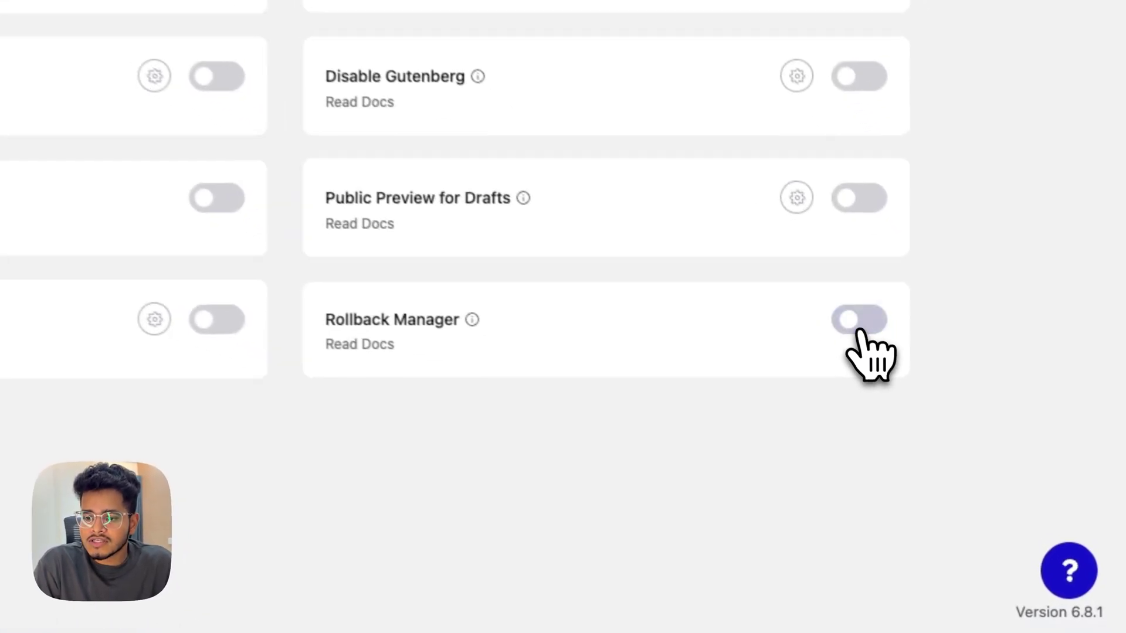
{"action": "left_click", "coordinate": [929, 404]}
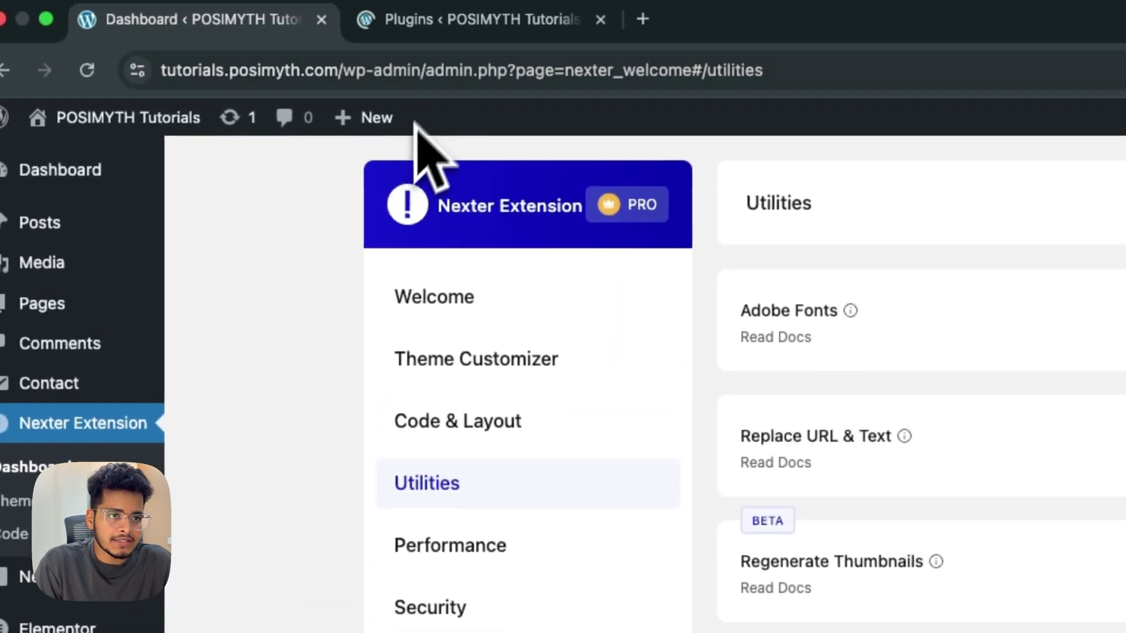
Step: Look through the installed plugins for their rollback options and open the rollback page for Contact Form 7
{"action": "left_click", "coordinate": [425, 23]}
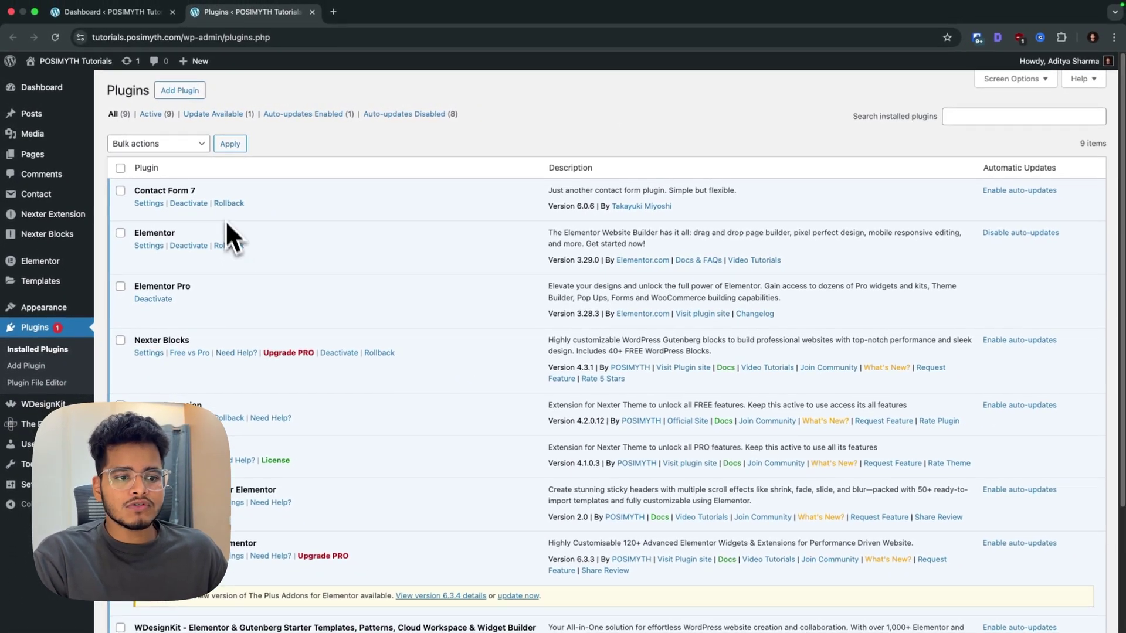
{"action": "scroll", "coordinate": [225, 223], "scroll_direction": "down", "scroll_amount": 5}
{"action": "scroll", "coordinate": [251, 454], "scroll_direction": "up", "scroll_amount": 5}
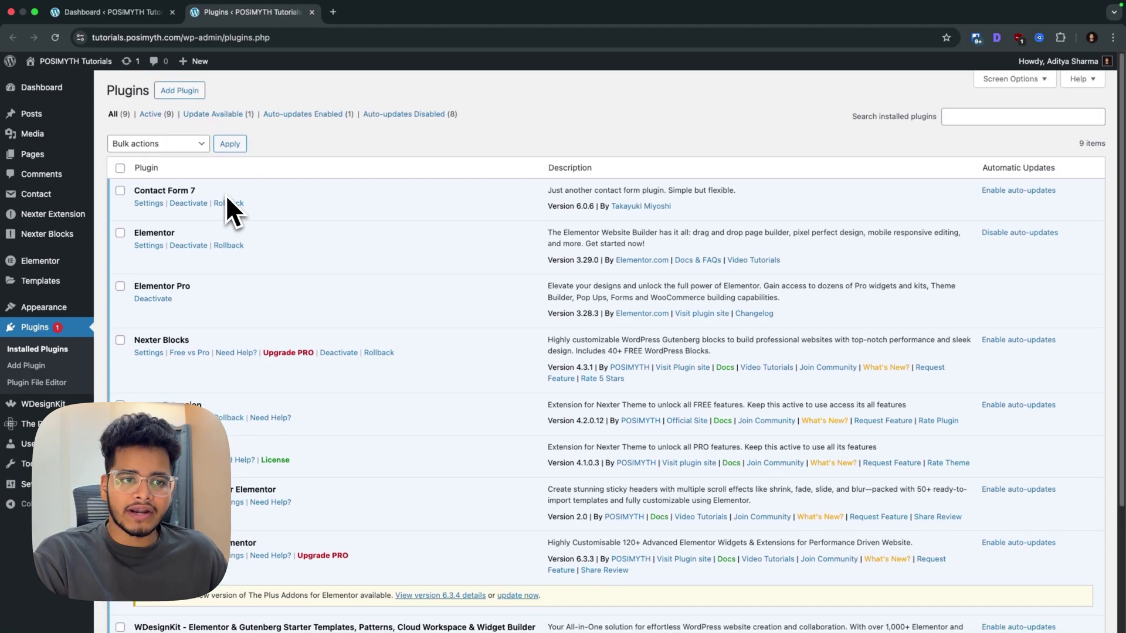
{"action": "left_click", "coordinate": [228, 213]}
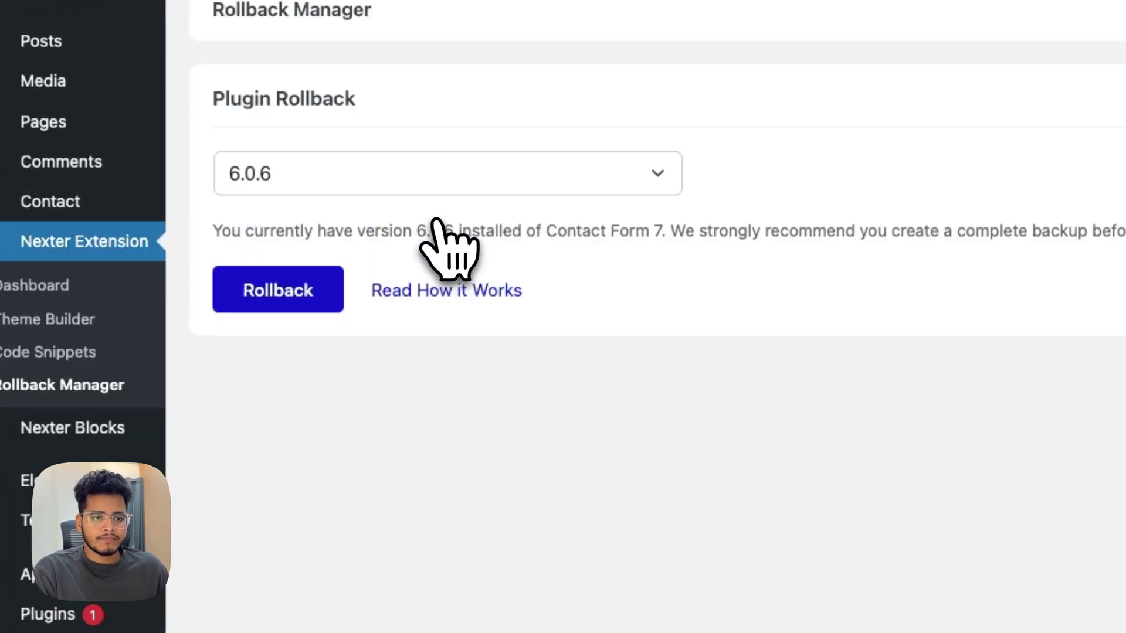
Step: Roll back Contact Form 7 to version 6.0.5 and open the installed plugins list
{"action": "left_click", "coordinate": [422, 174]}
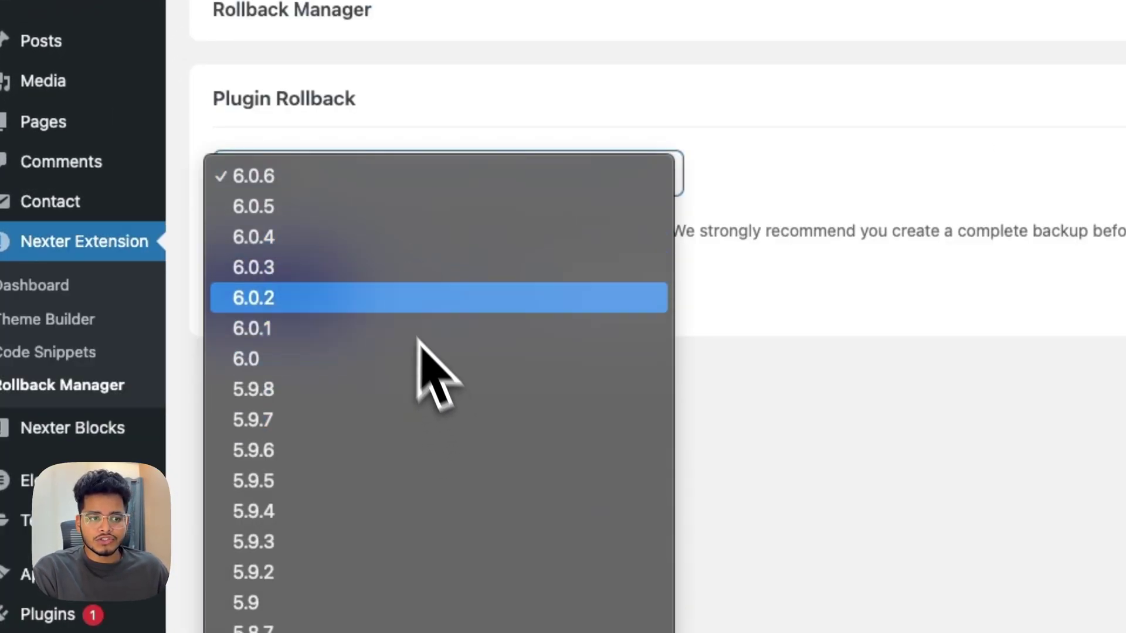
{"action": "left_click", "coordinate": [337, 208]}
{"action": "left_click", "coordinate": [295, 285]}
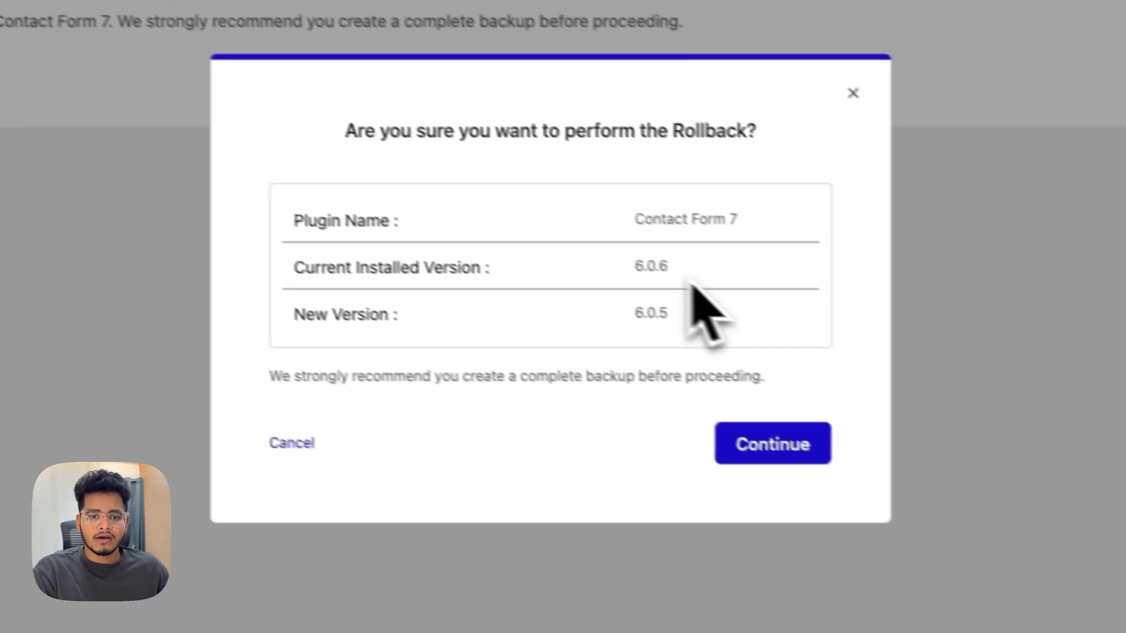
{"action": "double_click", "coordinate": [646, 267]}
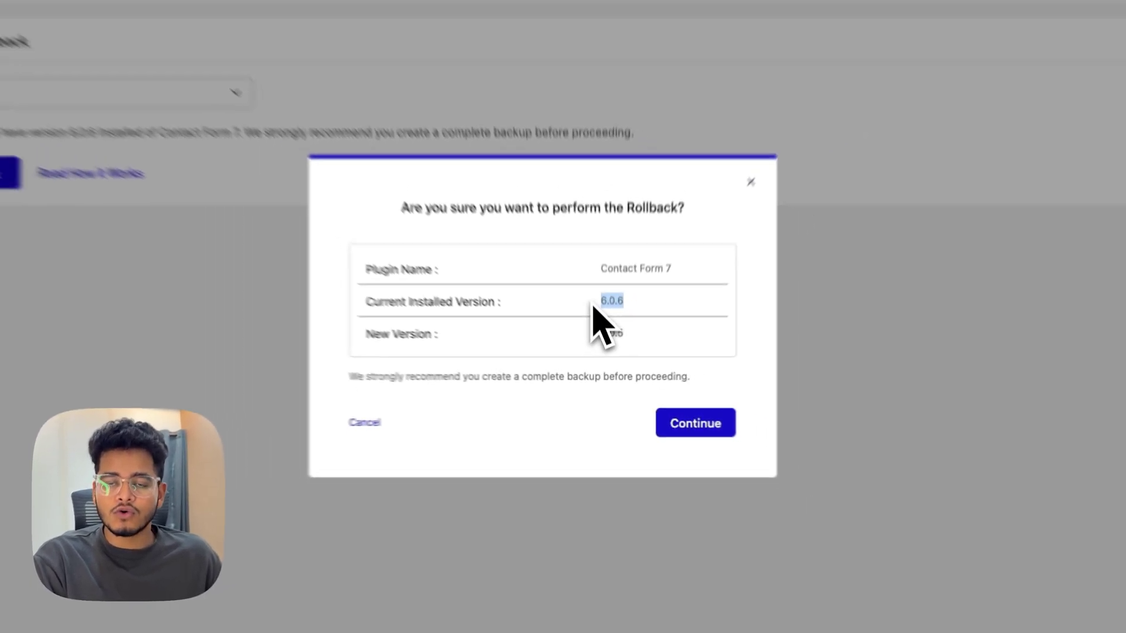
{"action": "left_click_drag", "start_coordinate": [627, 352], "coordinate": [585, 362]}
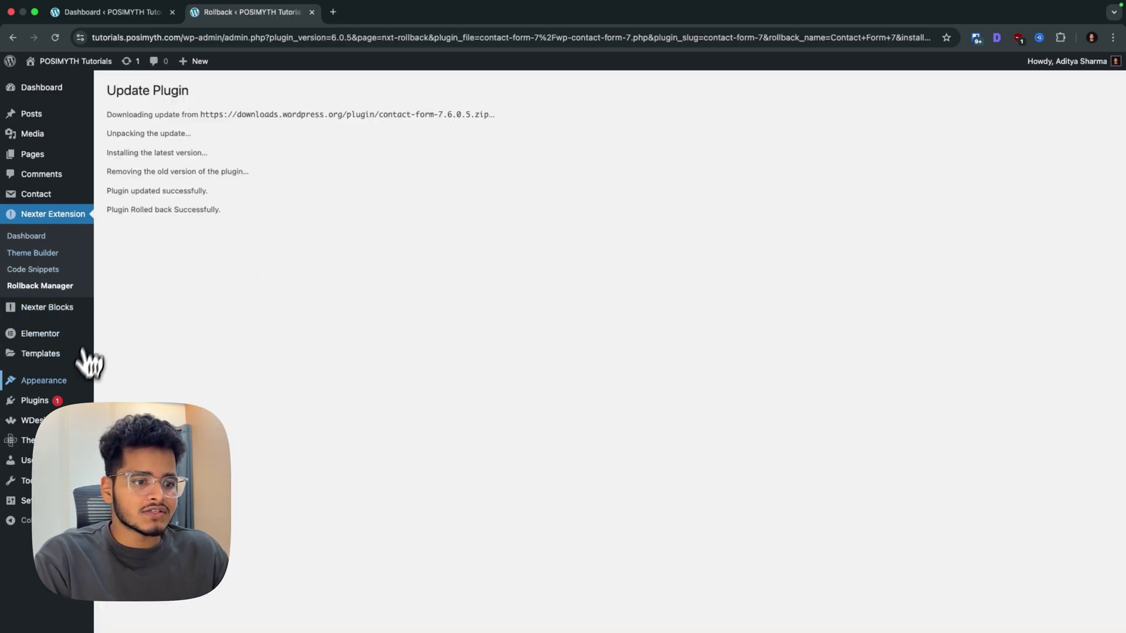
{"action": "mouse_move", "coordinate": [34, 400]}
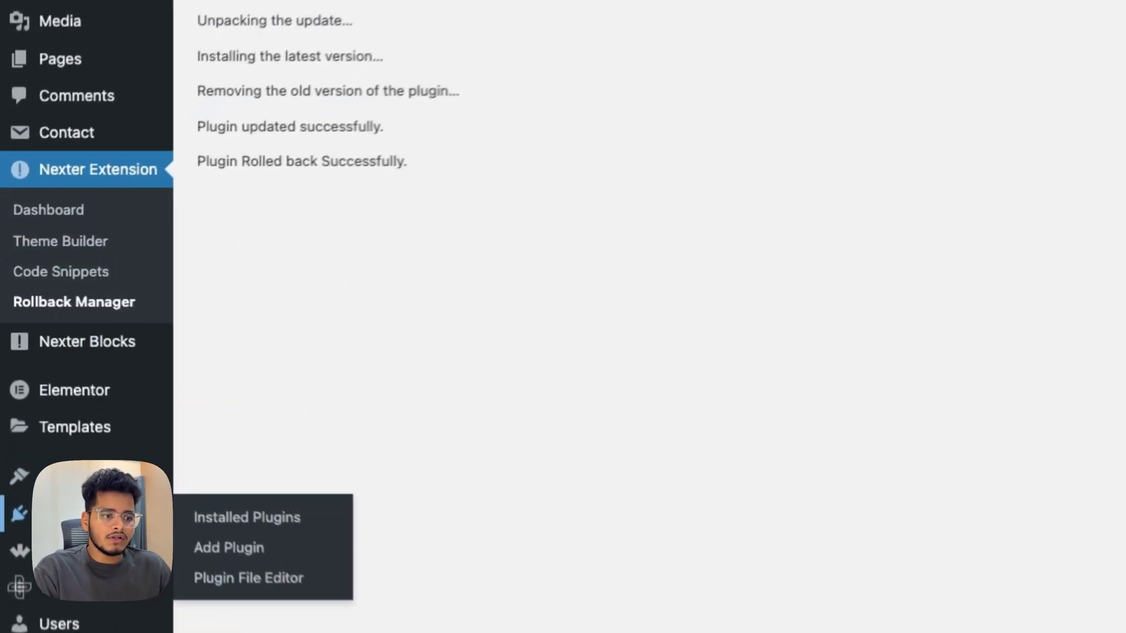
{"action": "left_click", "coordinate": [133, 403]}
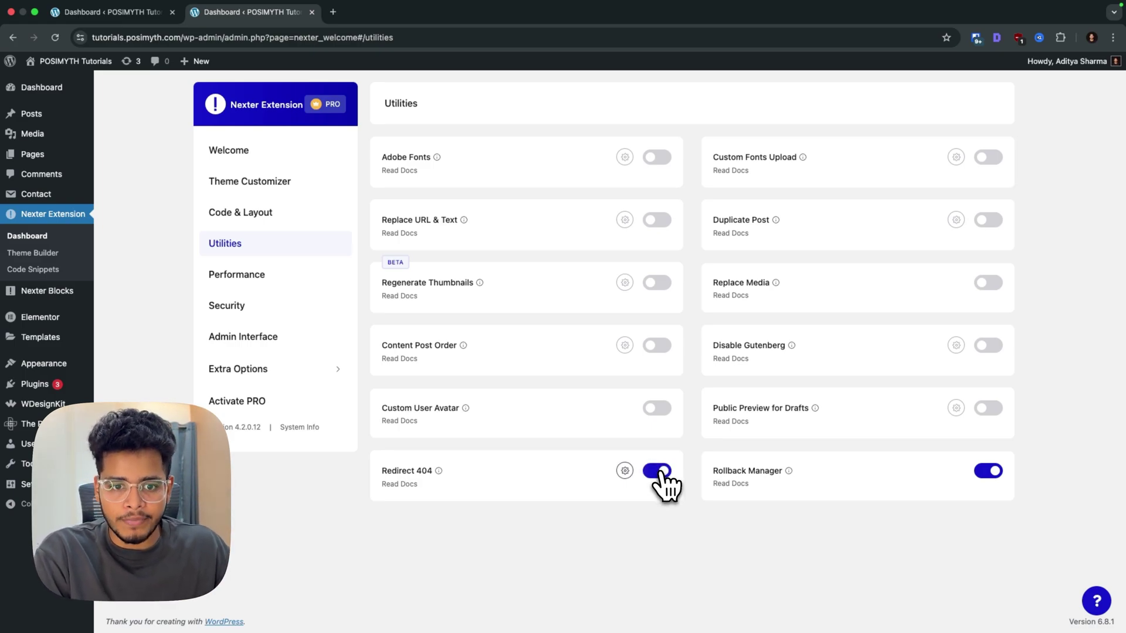
Step: Examine the Redirect 404 settings and its redirect path option
{"action": "left_click", "coordinate": [626, 472]}
{"action": "left_click", "coordinate": [445, 213]}
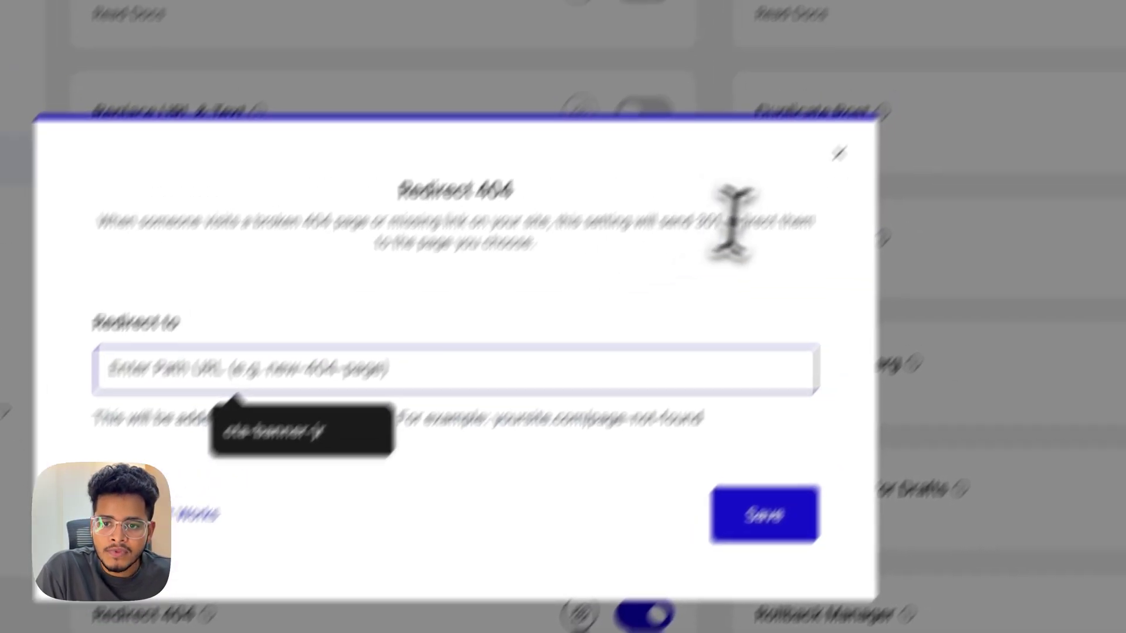
{"action": "key", "text": "Escape"}
Step: Open the Pages list in a new tab and view the first "About Us | NGO" page in another tab
{"action": "scroll", "coordinate": [649, 523], "scroll_direction": "down", "scroll_amount": 2}
{"action": "right_click", "coordinate": [126, 218]}
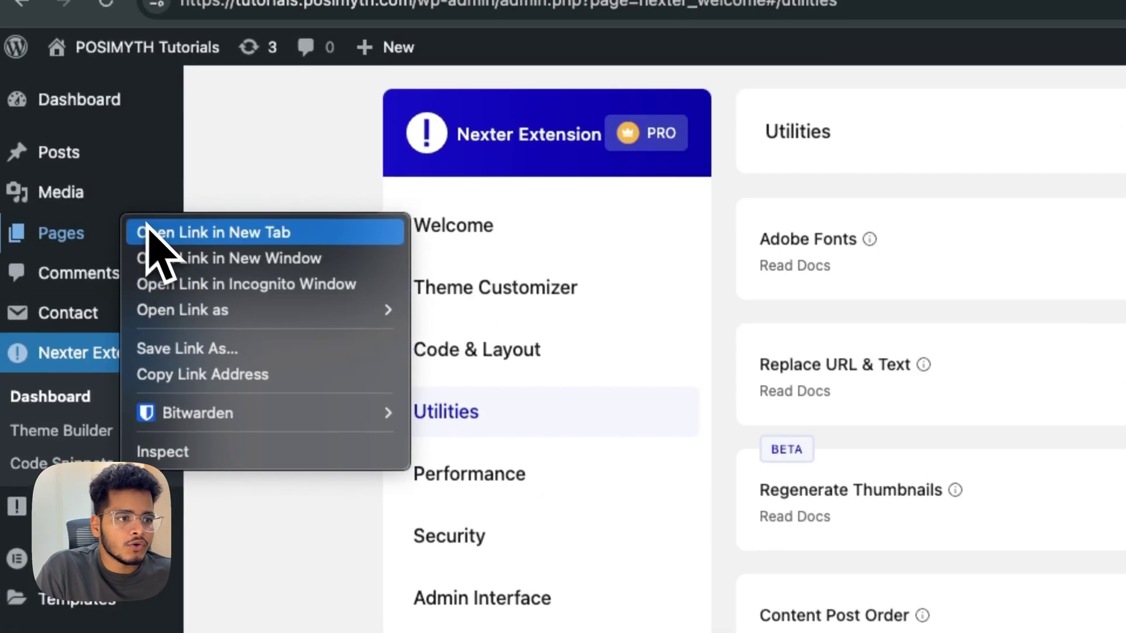
{"action": "left_click", "coordinate": [148, 232]}
{"action": "left_click", "coordinate": [565, 37]}
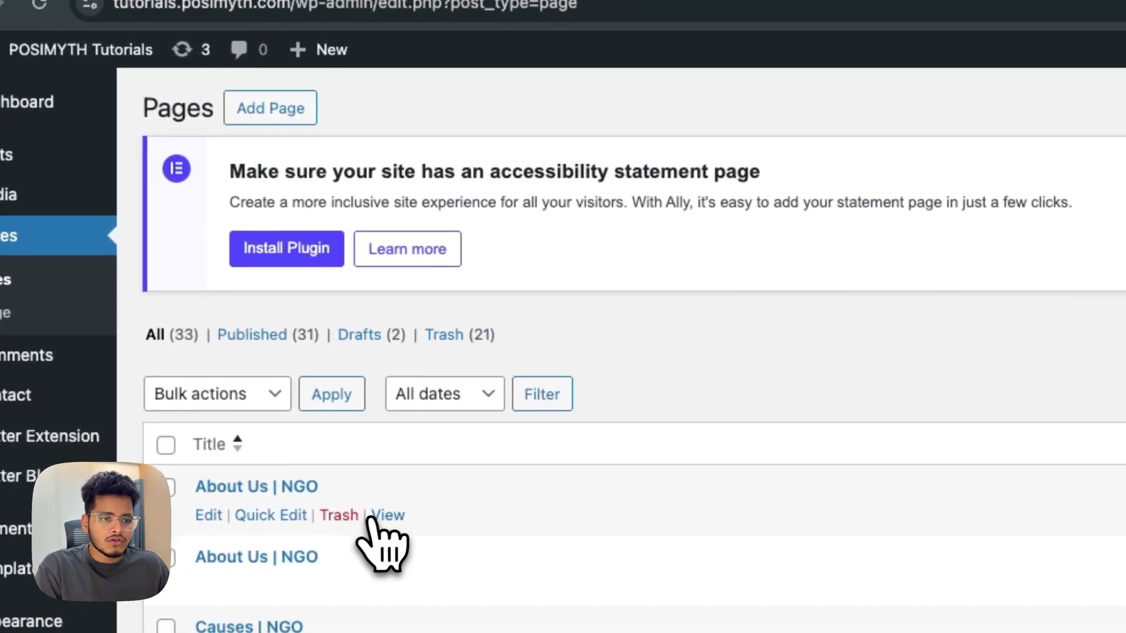
{"action": "right_click", "coordinate": [305, 594]}
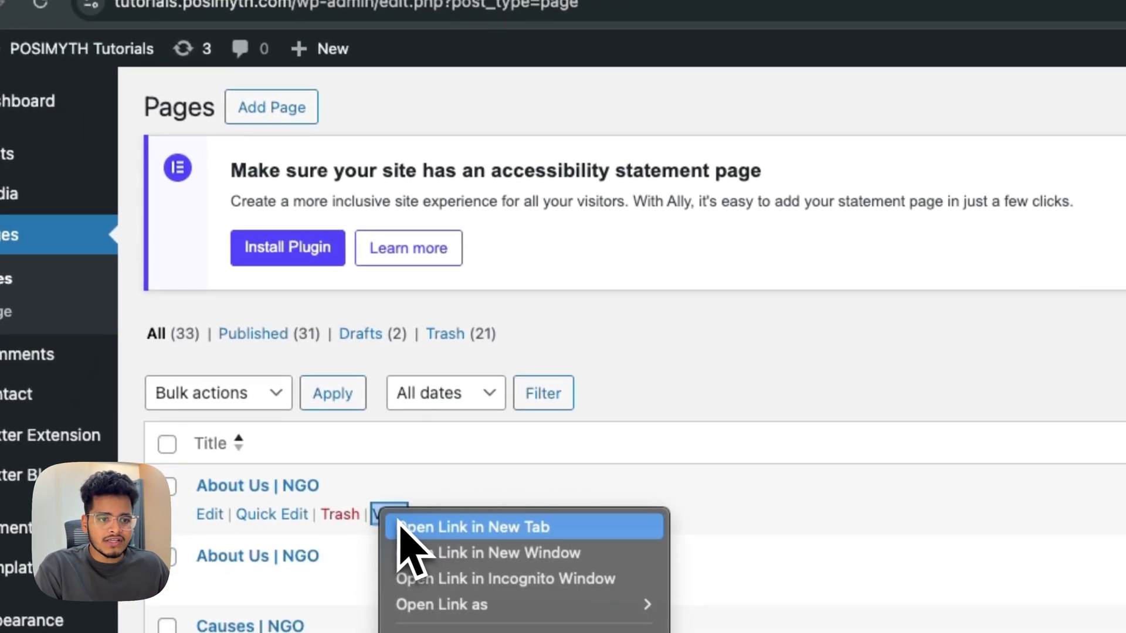
{"action": "left_click", "coordinate": [404, 526]}
Step: Open the site's home page at tutorials.posimyth.com in a new tab and look through its posts
{"action": "left_click", "coordinate": [850, 17]}
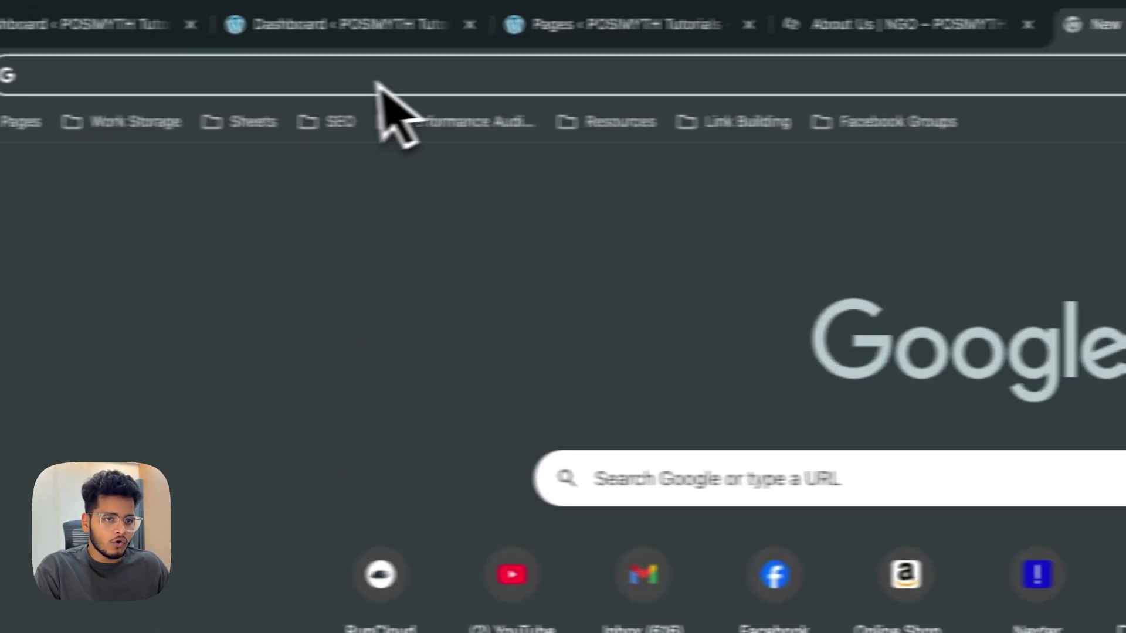
{"action": "type", "text": "https://tutorials.posimyth.com/wp-admin/about.php"}
{"action": "key", "text": "Return"}
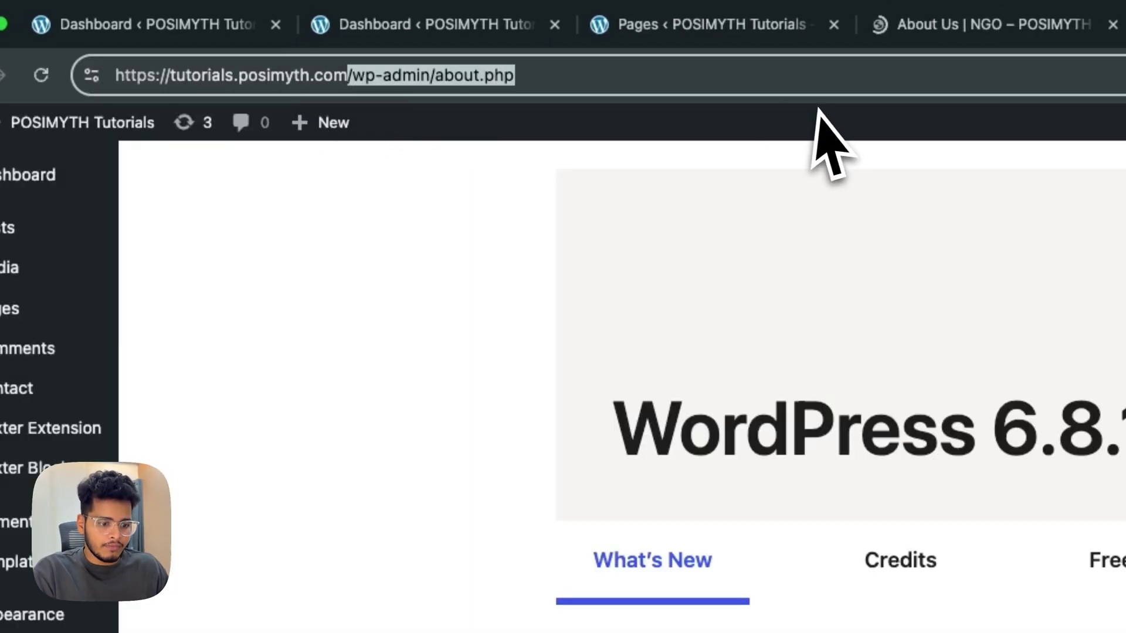
{"action": "key", "text": "BackSpace"}
{"action": "key", "text": "Return"}
{"action": "scroll", "coordinate": [480, 318], "scroll_direction": "down", "scroll_amount": 5}
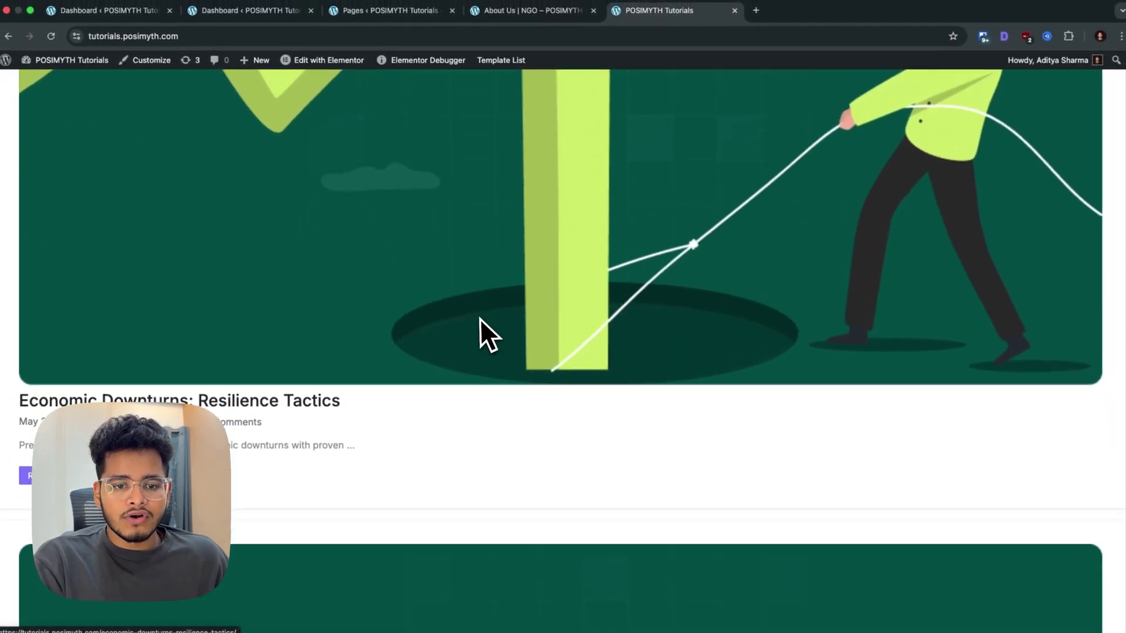
{"action": "scroll", "coordinate": [478, 317], "scroll_direction": "down", "scroll_amount": 10}
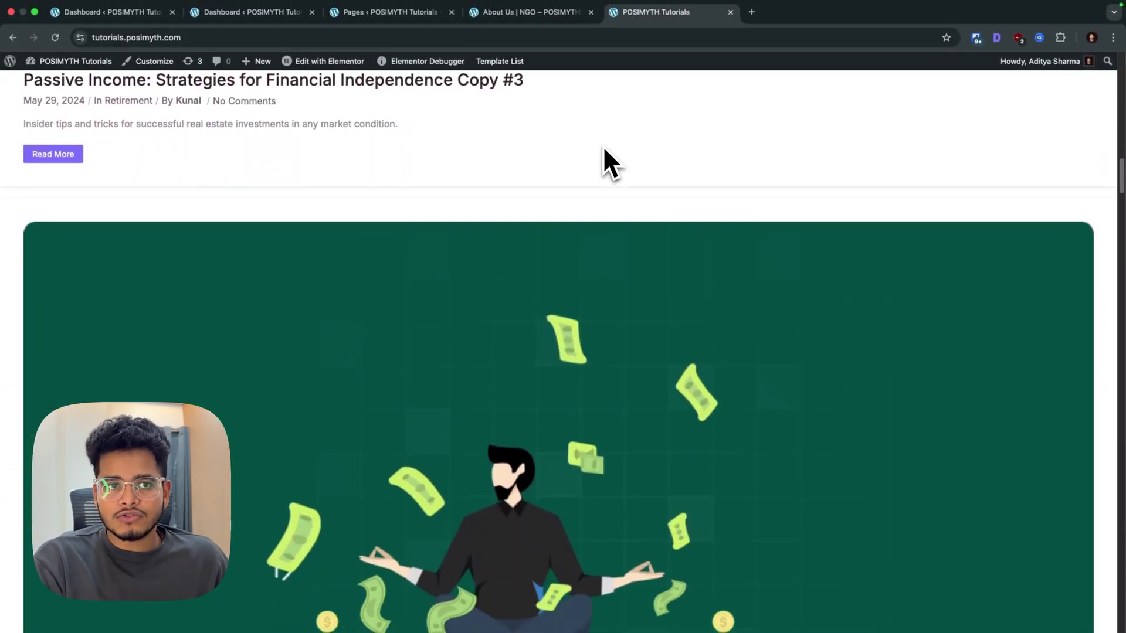
{"action": "scroll", "coordinate": [603, 150], "scroll_direction": "down", "scroll_amount": 3}
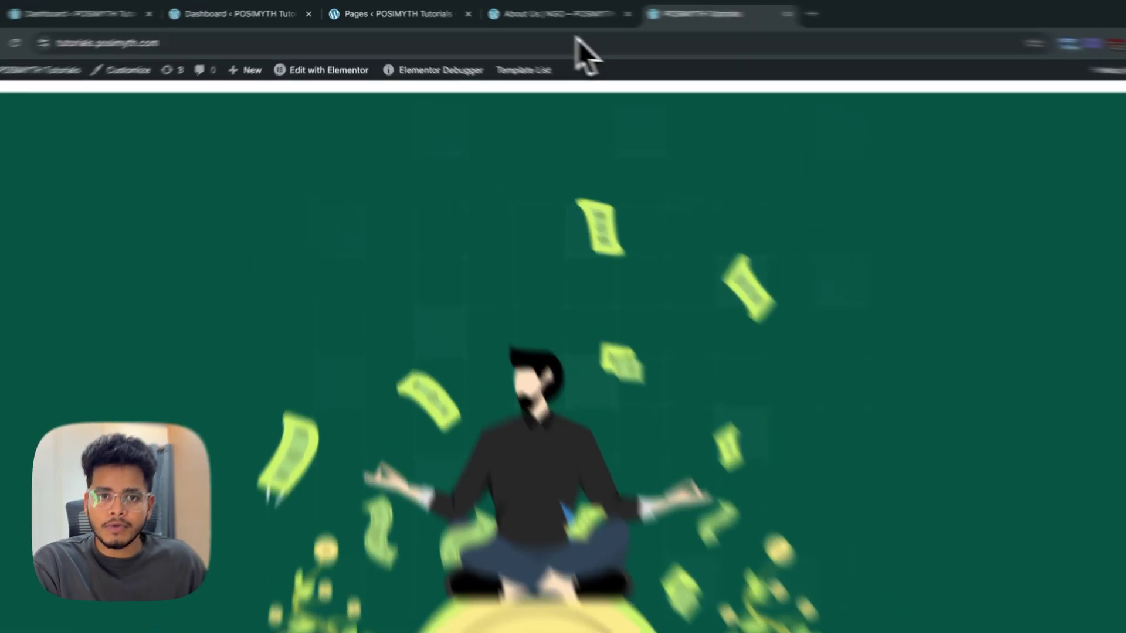
Step: Look through the "About Us | NGO" page and copy the path about-us-ngo/ from its address
{"action": "left_click", "coordinate": [546, 13]}
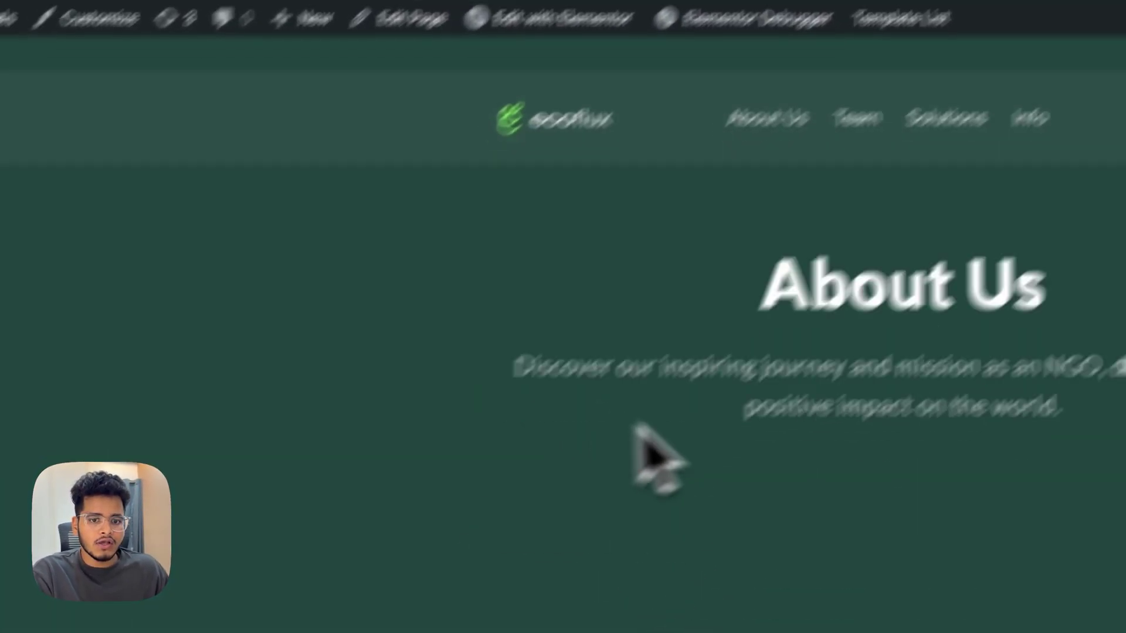
{"action": "scroll", "coordinate": [651, 457], "scroll_direction": "down", "scroll_amount": 10}
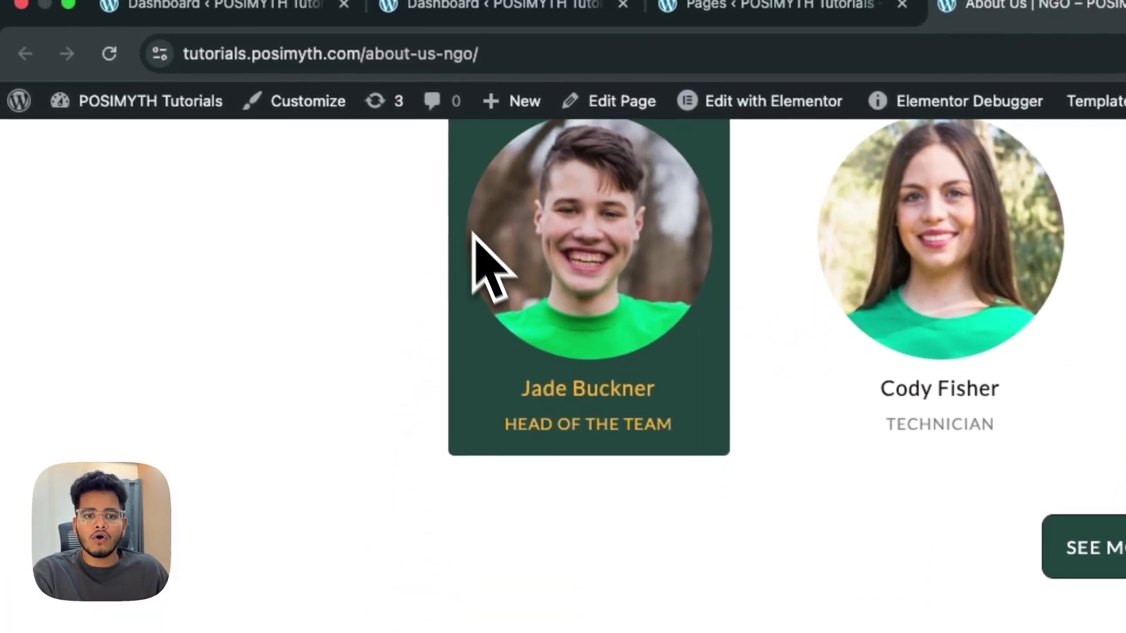
{"action": "scroll", "coordinate": [473, 234], "scroll_direction": "down", "scroll_amount": 10}
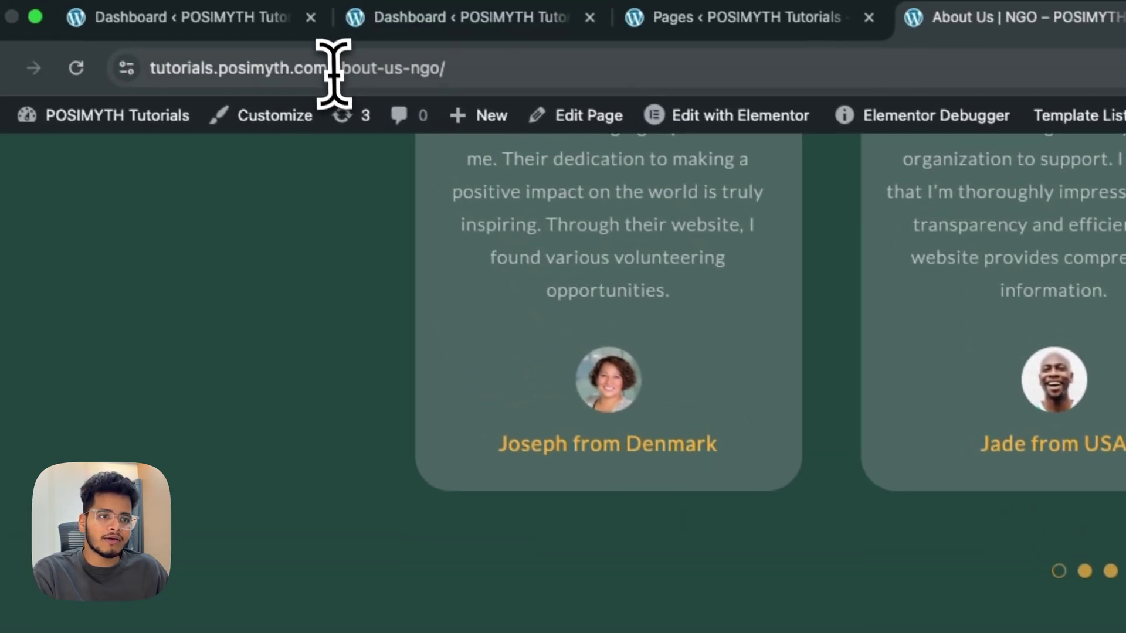
{"action": "left_click_drag", "start_coordinate": [366, 54], "coordinate": [540, 51]}
{"action": "key", "text": "ctrl+c"}
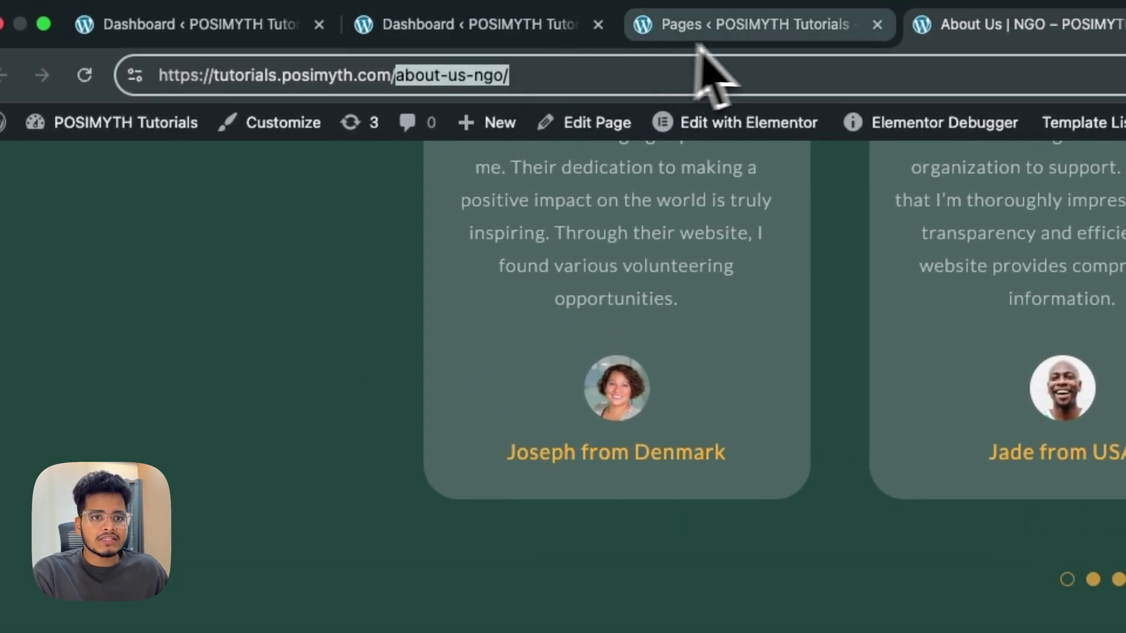
Step: Set the Redirect 404 destination in the Nexter Extension Utilities to about-us-ngo/ and save
{"action": "left_click", "coordinate": [697, 36]}
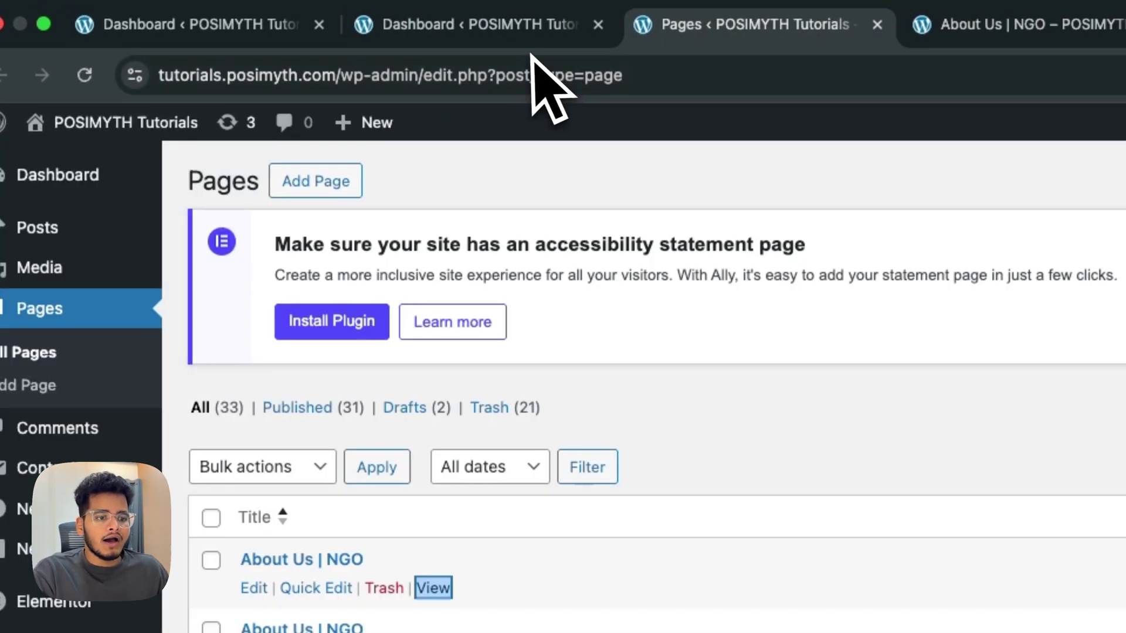
{"action": "left_click", "coordinate": [516, 29]}
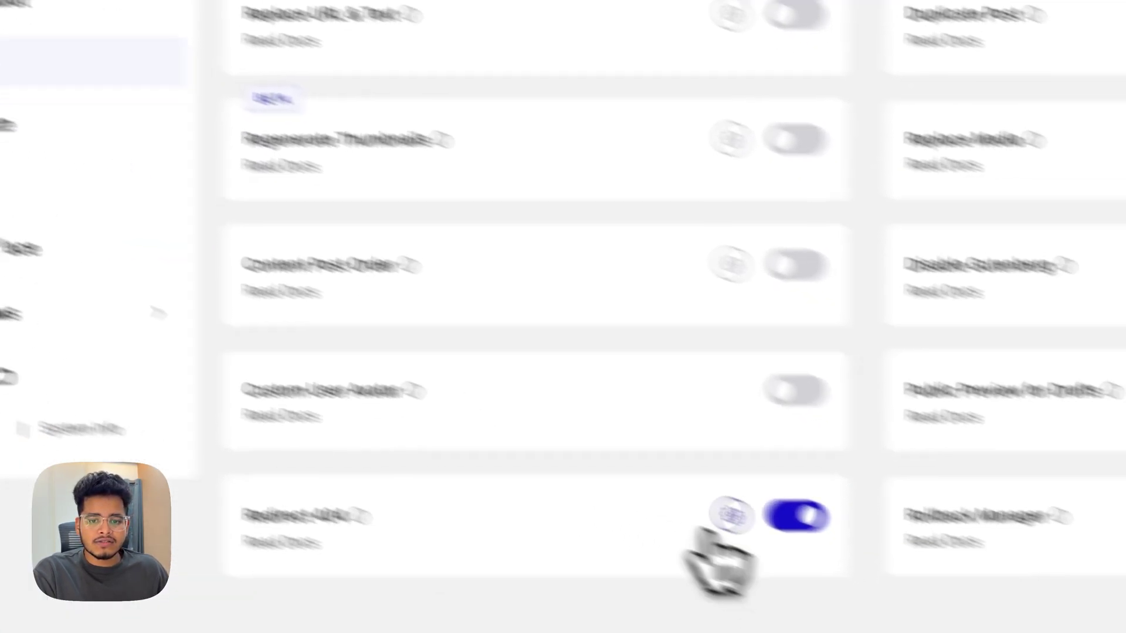
{"action": "left_click", "coordinate": [729, 516]}
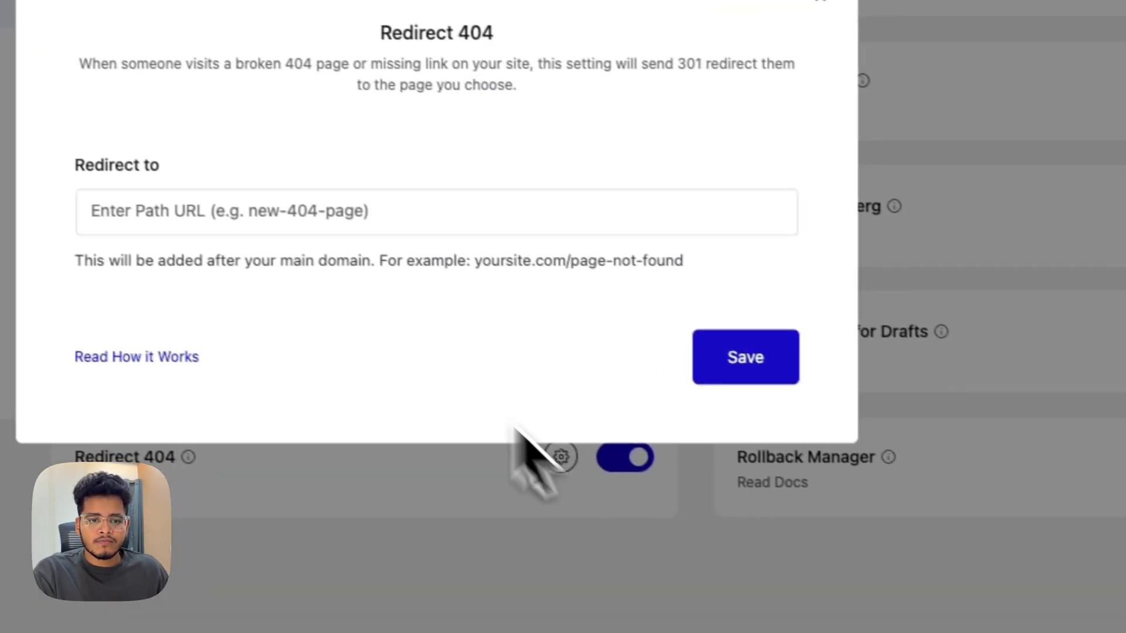
{"action": "left_click", "coordinate": [320, 202]}
{"action": "key", "text": "ctrl+v"}
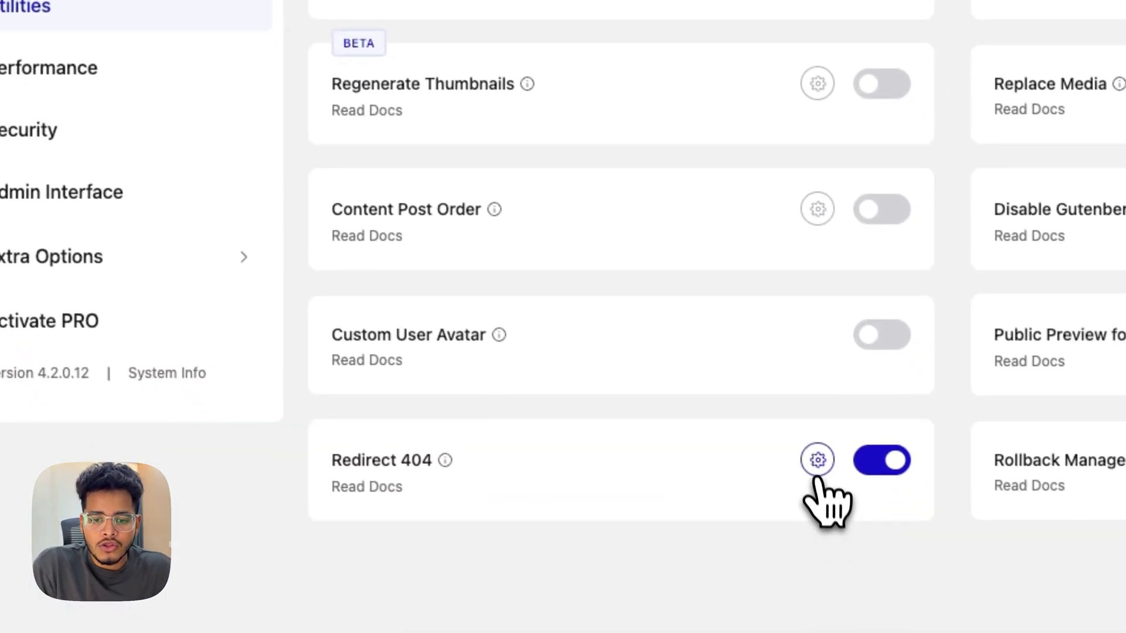
Step: Check the saved Redirect 404 path, test the redirect in the home page's tab, and close the settings
{"action": "left_click", "coordinate": [817, 460]}
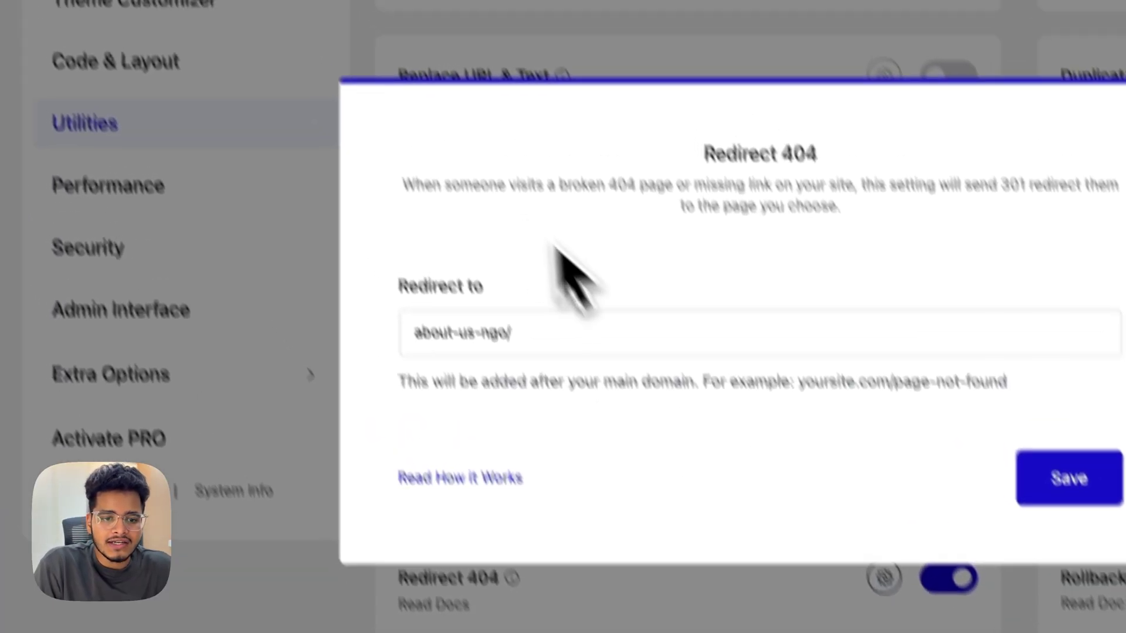
{"action": "left_click", "coordinate": [830, 578]}
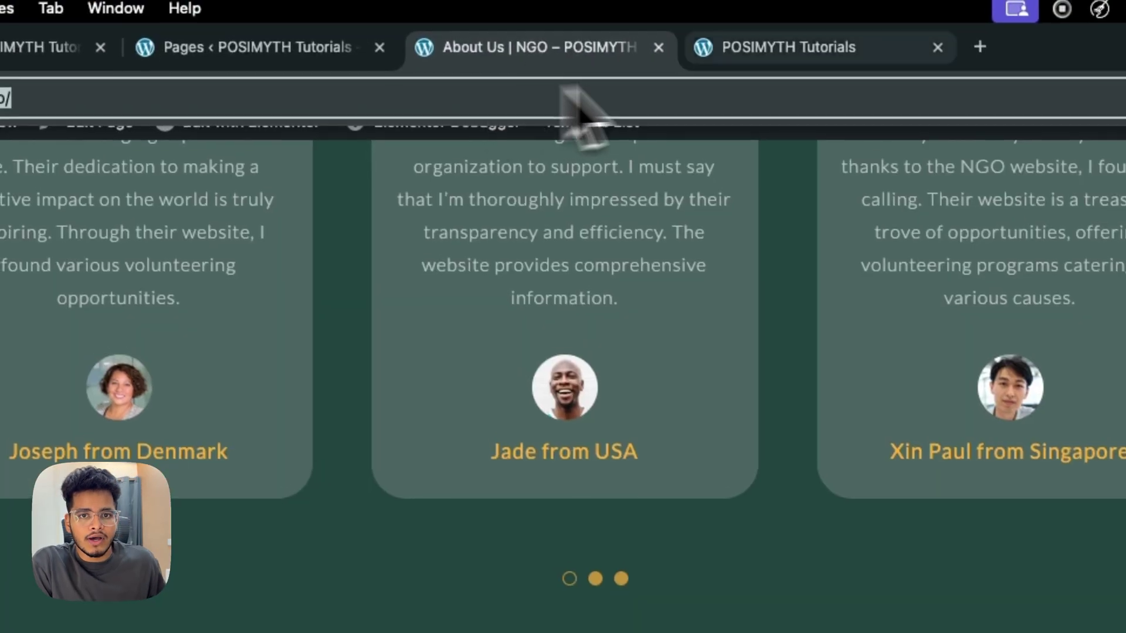
{"action": "key", "text": "ctrl+Tab"}
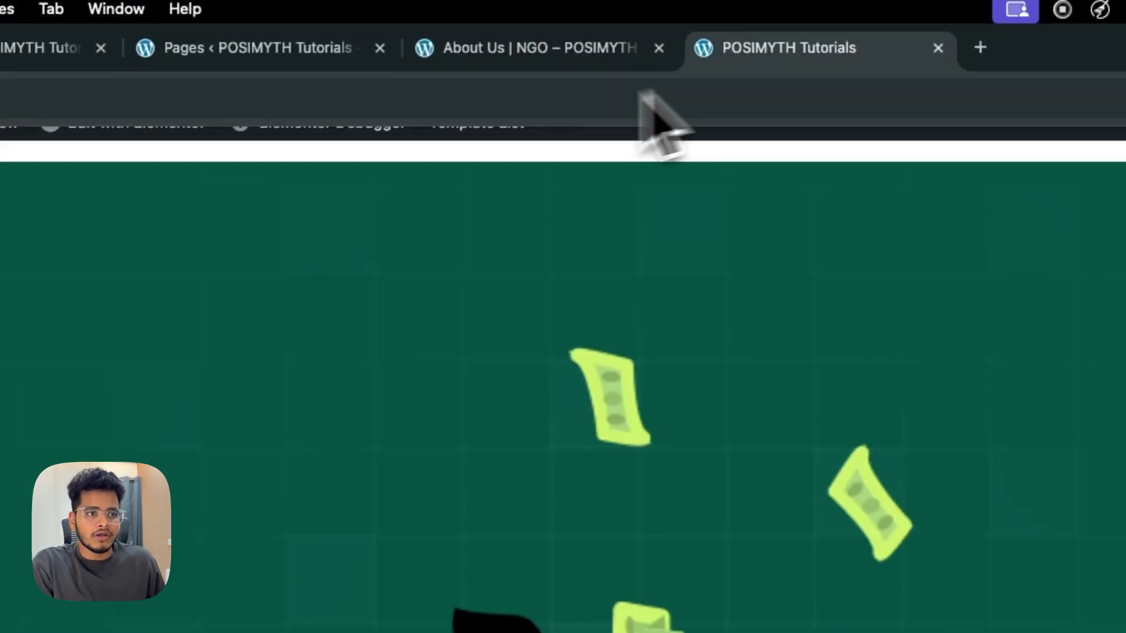
{"action": "type", "text": "tutorials.posimyth.com/about-us-ngo/"}
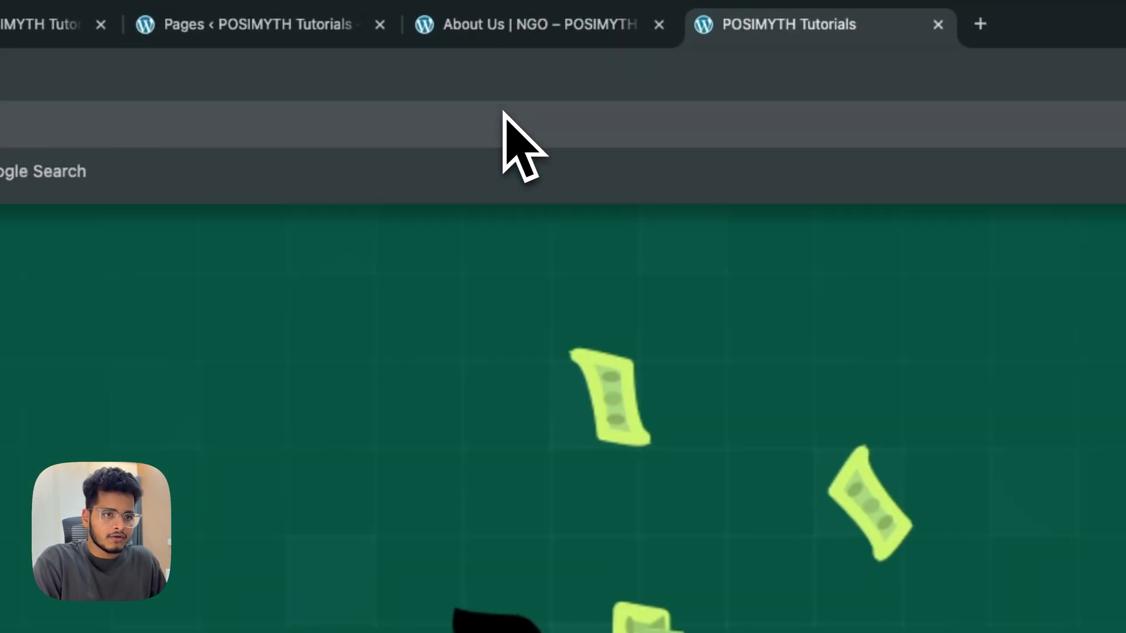
{"action": "key", "text": "Return"}
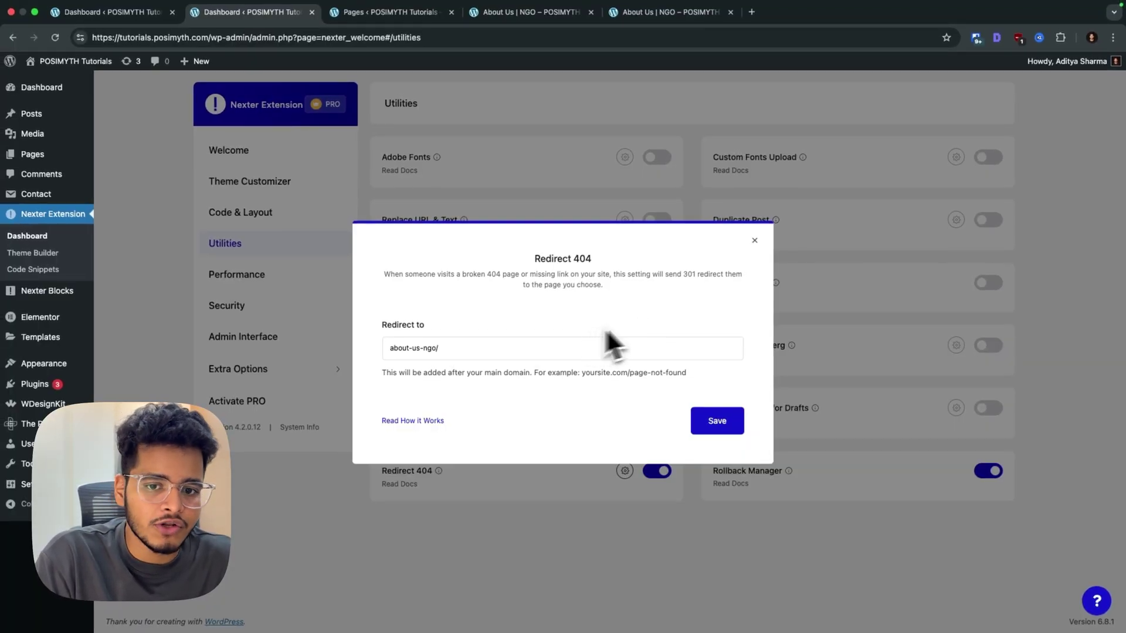
{"action": "left_click", "coordinate": [755, 240]}
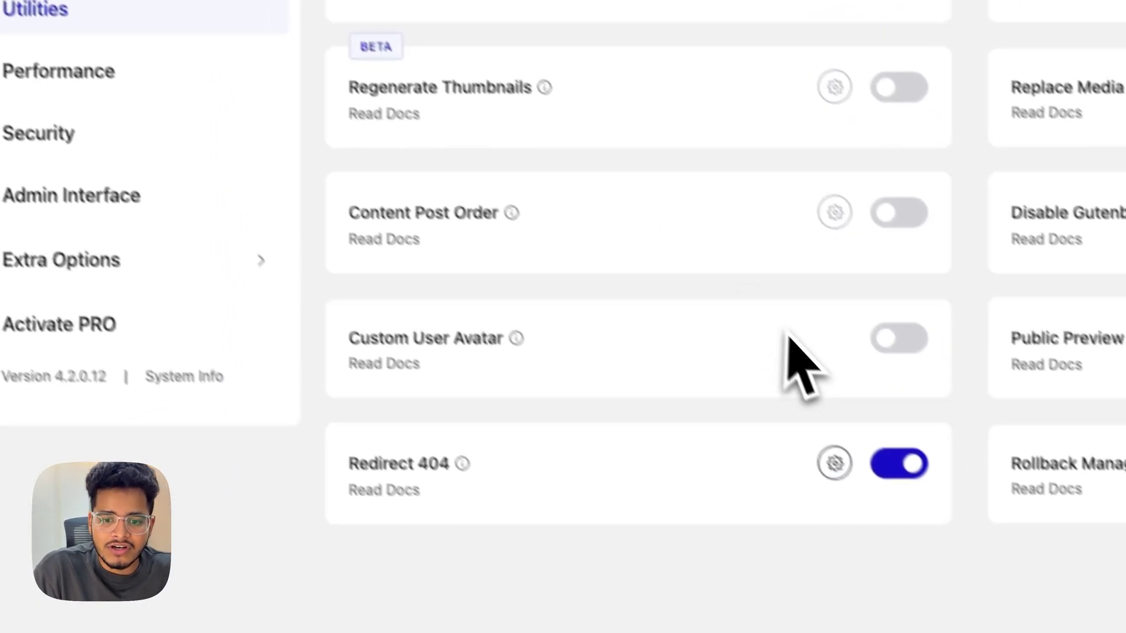
Step: Examine the user profile's picture option and follow its link to Gravatar
{"action": "left_click", "coordinate": [845, 308]}
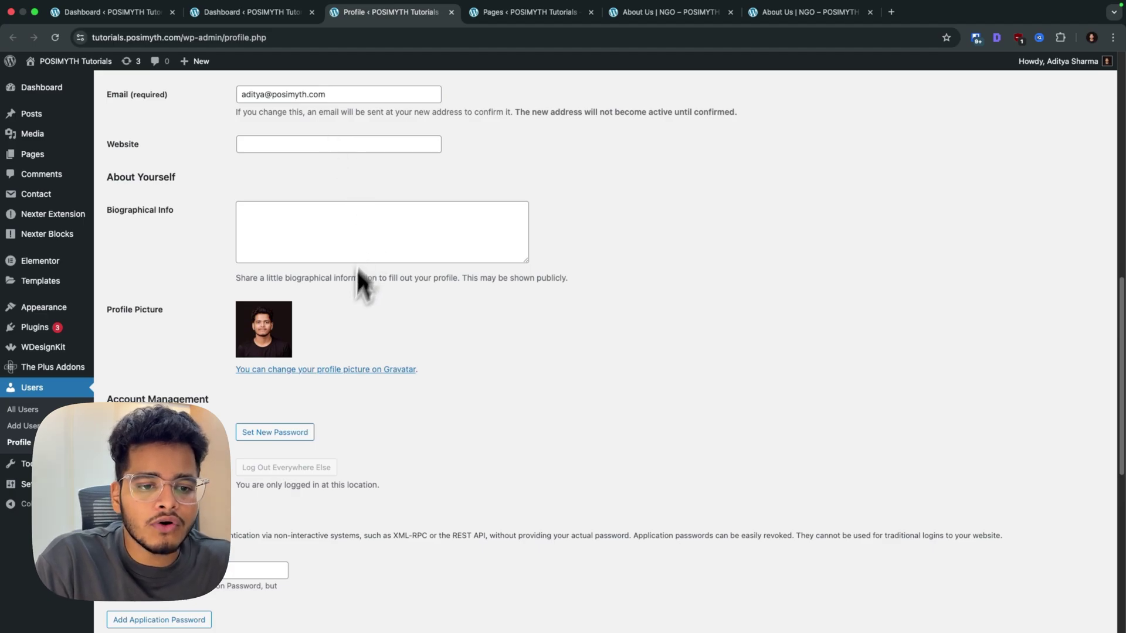
{"action": "left_click", "coordinate": [316, 369]}
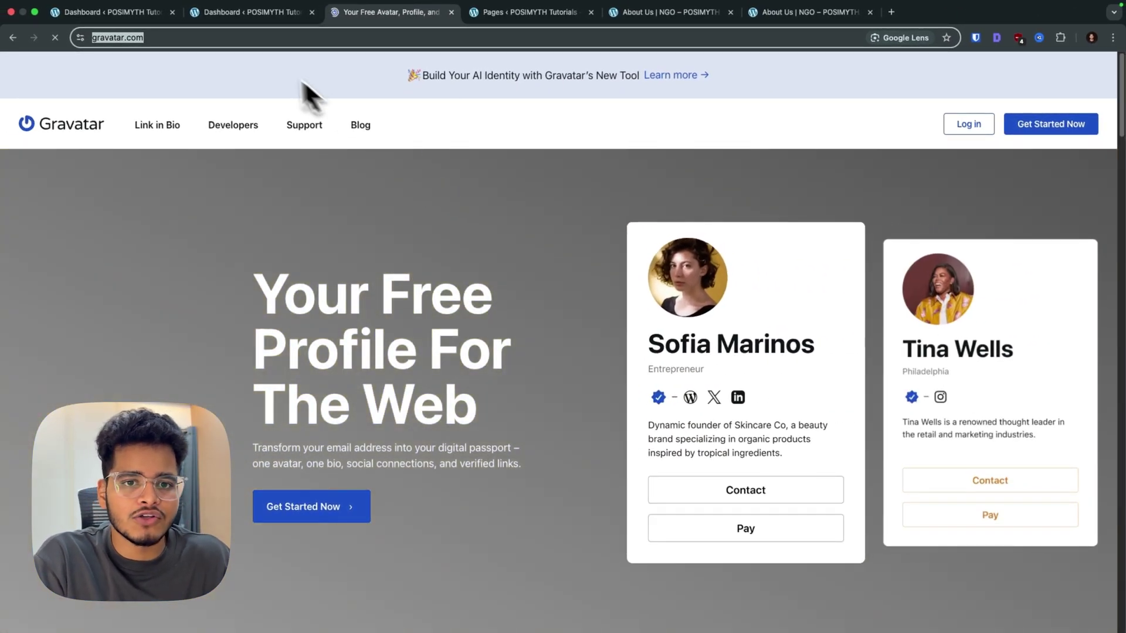
Step: Enable Custom User Avatar in the Utilities and return to the Profile Picture change option on the user profile
{"action": "left_click", "coordinate": [252, 16]}
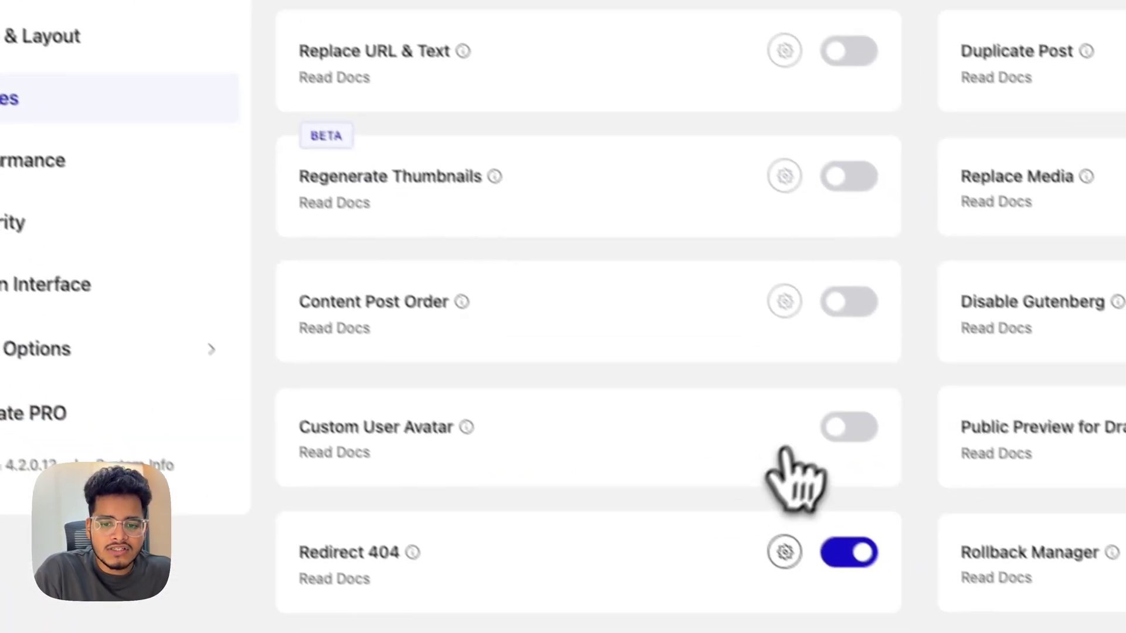
{"action": "left_click", "coordinate": [648, 402]}
{"action": "left_click", "coordinate": [679, 38]}
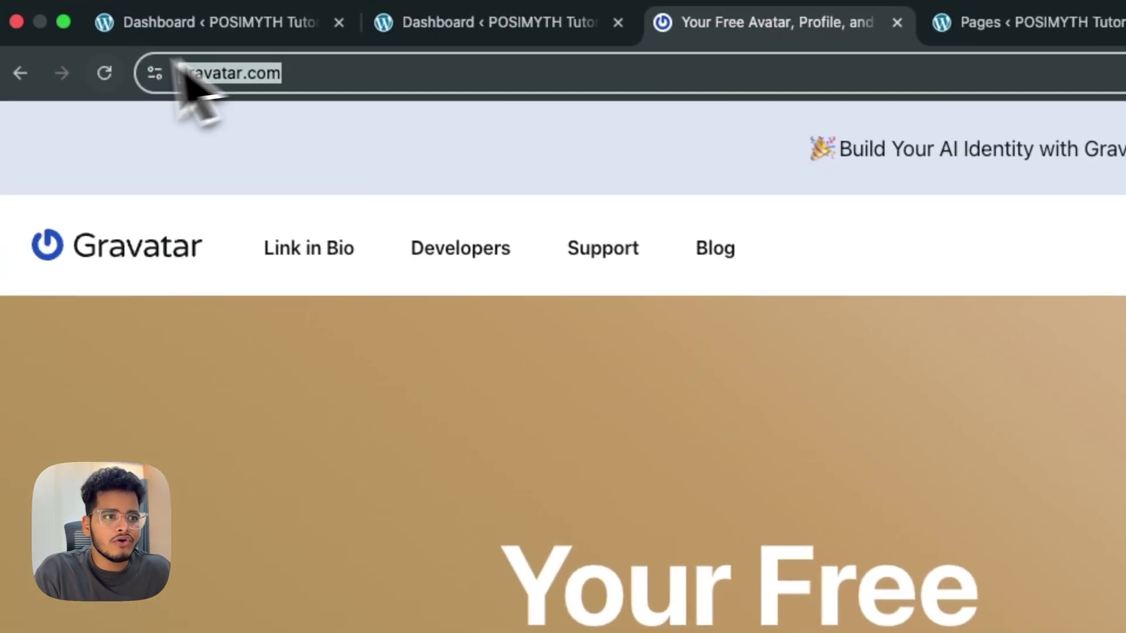
{"action": "left_click", "coordinate": [36, 79]}
{"action": "scroll", "coordinate": [615, 403], "scroll_direction": "down", "scroll_amount": 10}
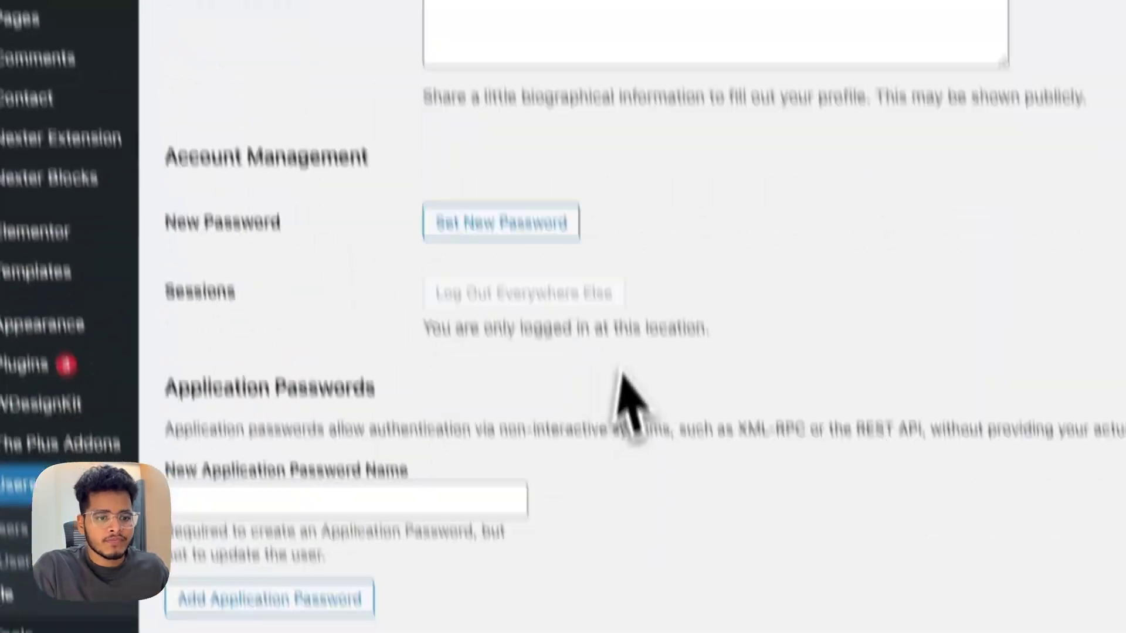
{"action": "scroll", "coordinate": [574, 352], "scroll_direction": "down", "scroll_amount": 3}
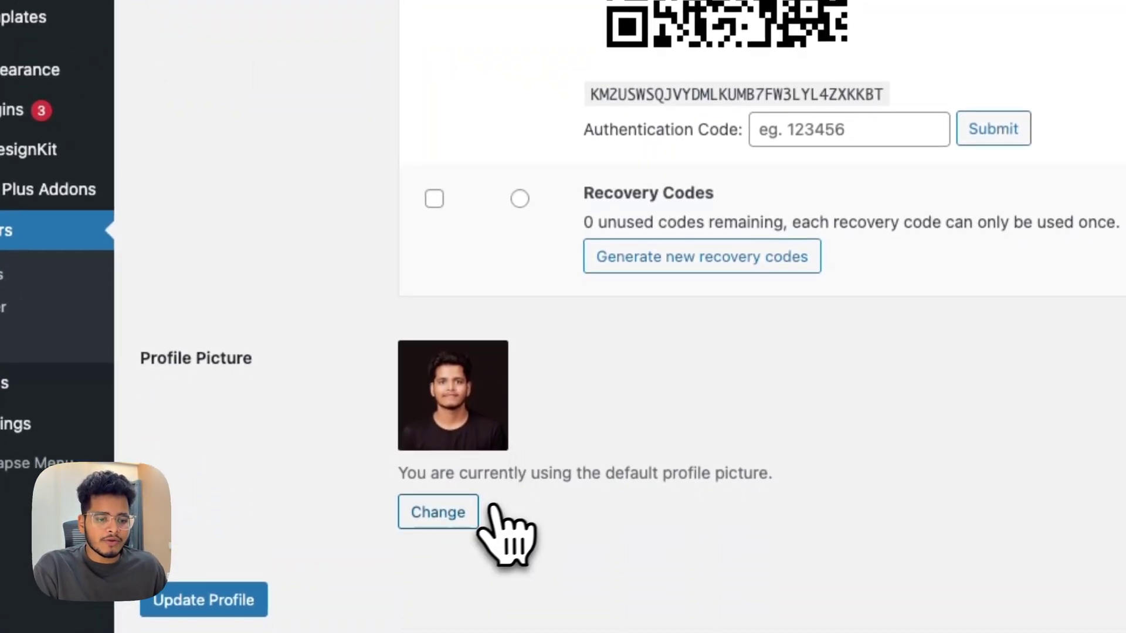
Step: Change the user's profile picture to the dark-haired man's portrait from the media library and update the profile
{"action": "left_click", "coordinate": [463, 513]}
{"action": "left_click", "coordinate": [228, 108]}
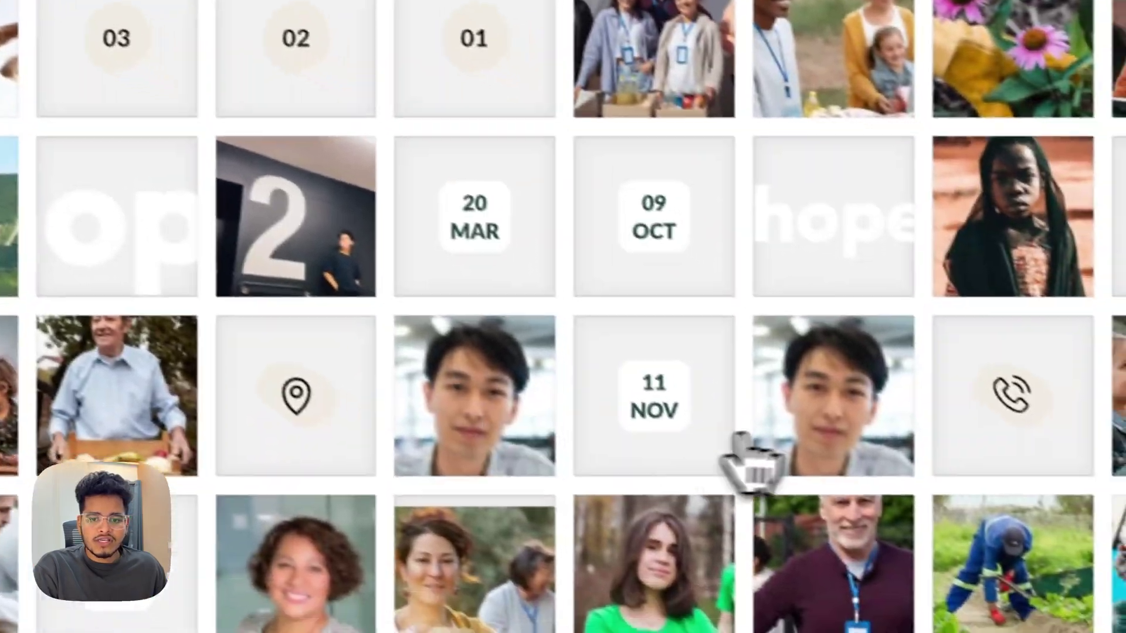
{"action": "left_click", "coordinate": [780, 446]}
{"action": "left_click", "coordinate": [992, 601]}
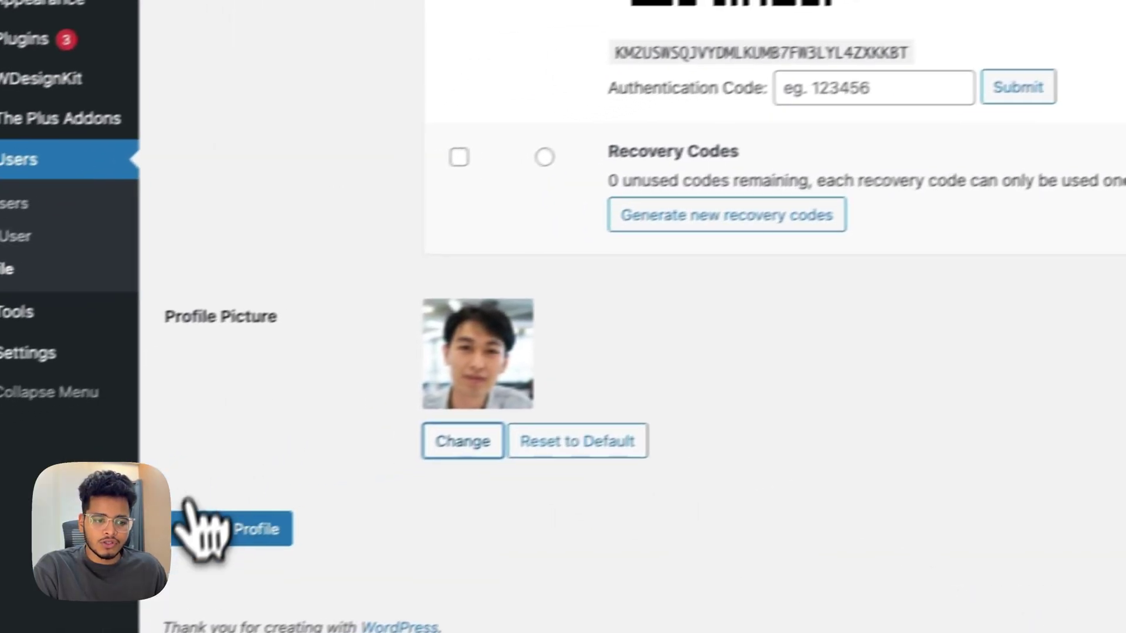
{"action": "left_click", "coordinate": [270, 515]}
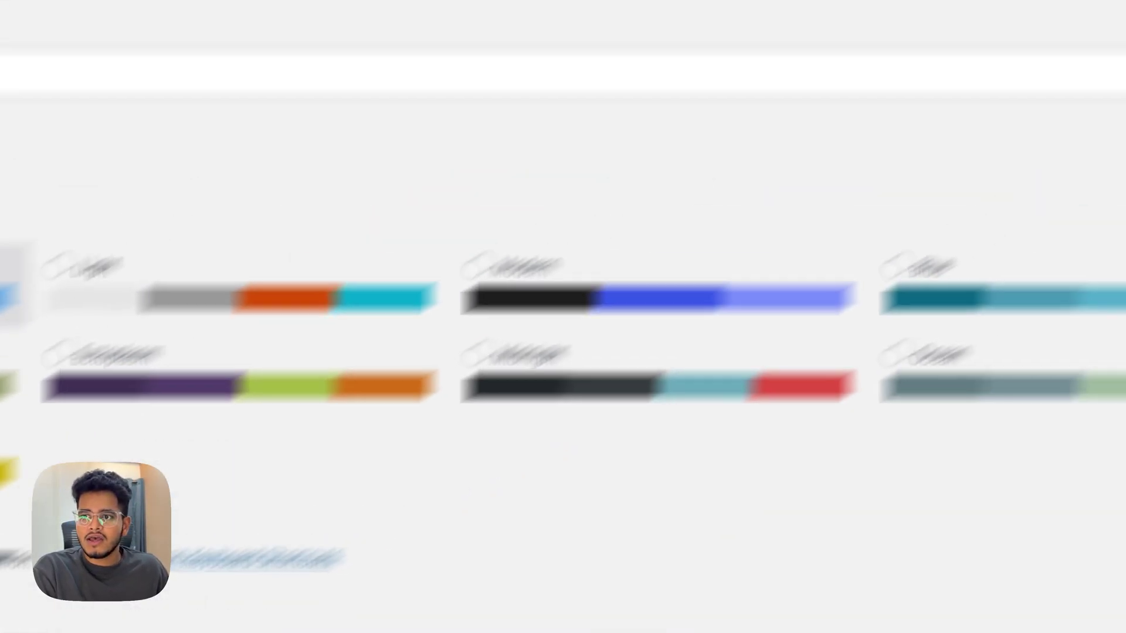
Step: Check the avatar in the account menu, reopen the profile and reset the profile picture to default
{"action": "mouse_move", "coordinate": [1044, 113]}
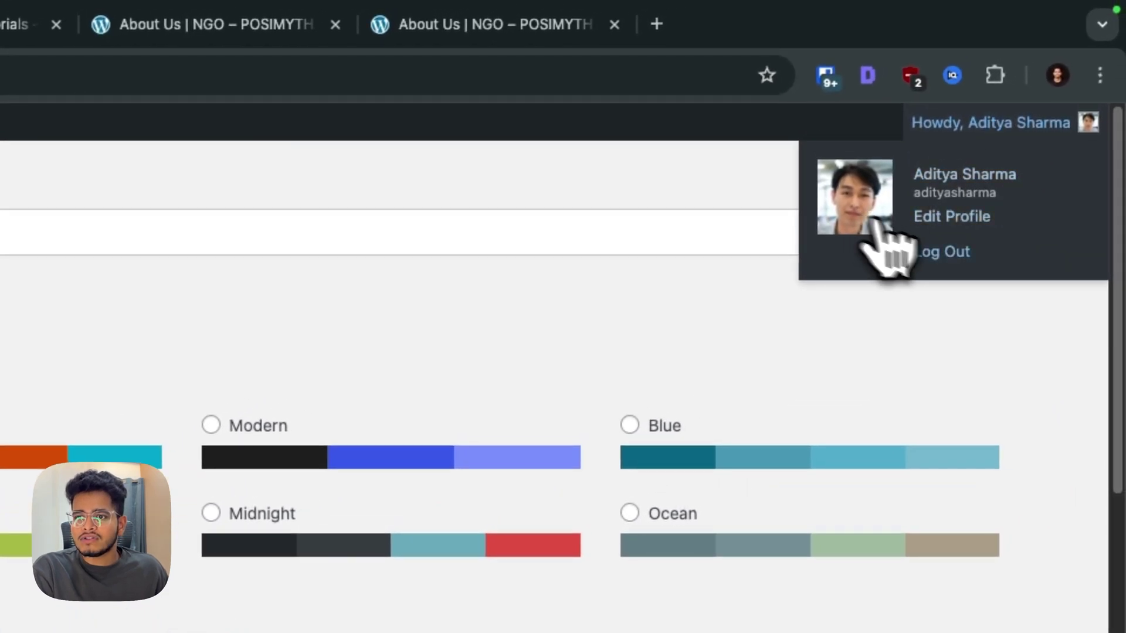
{"action": "left_click", "coordinate": [953, 218]}
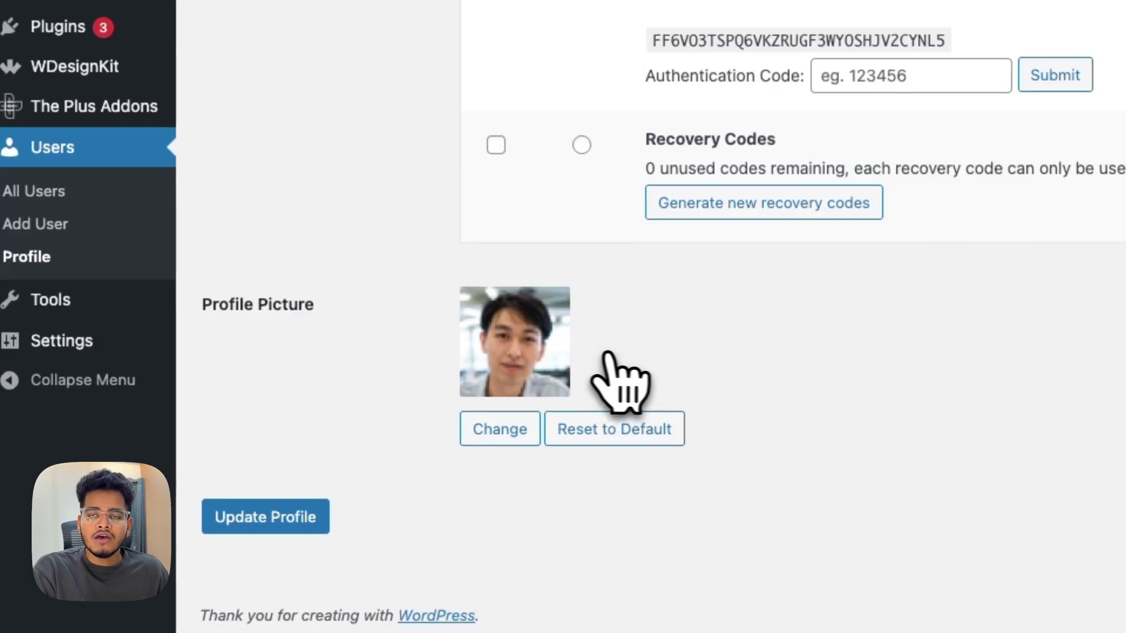
{"action": "left_click", "coordinate": [601, 439]}
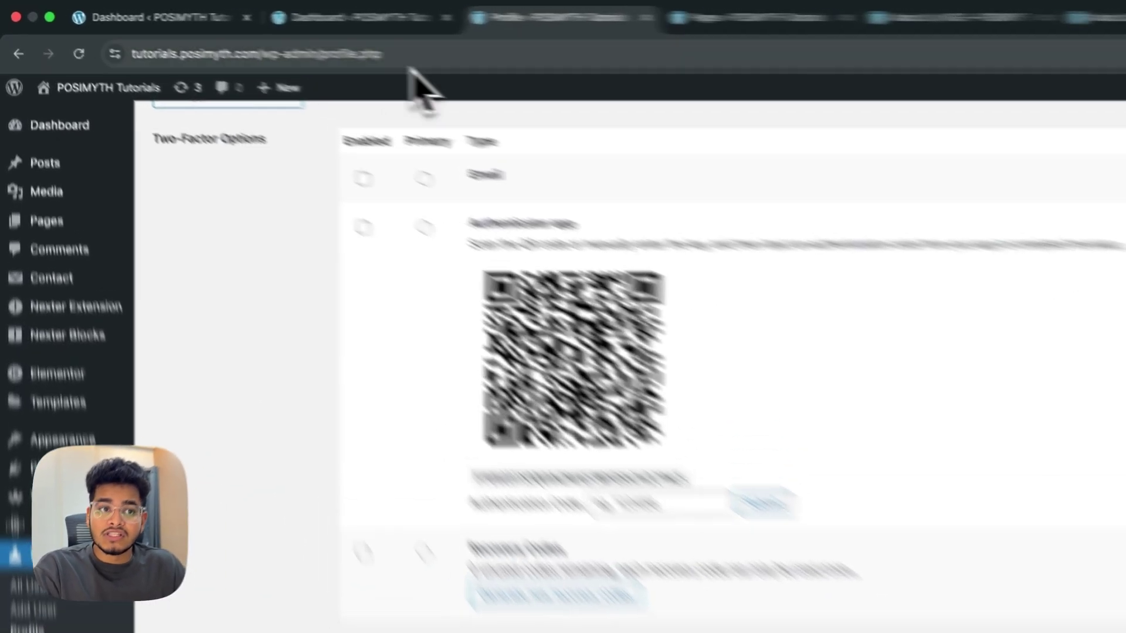
Step: Enable Public Preview for Drafts in the Utilities, set preview links to stay active 5 days for Posts, and save
{"action": "left_click", "coordinate": [261, 13]}
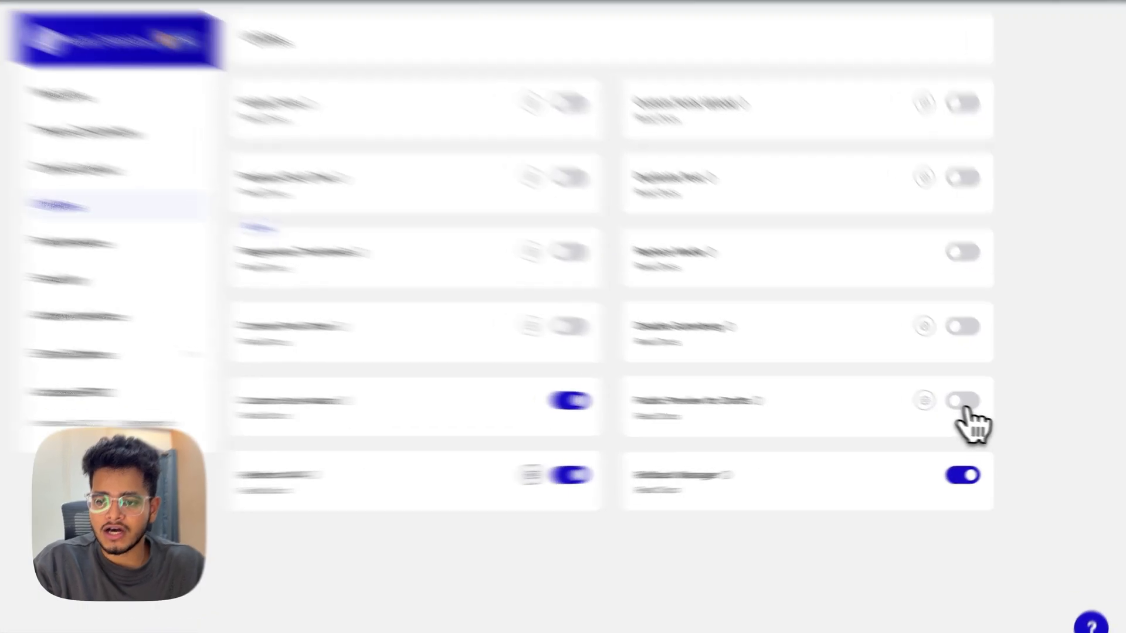
{"action": "left_click", "coordinate": [988, 409]}
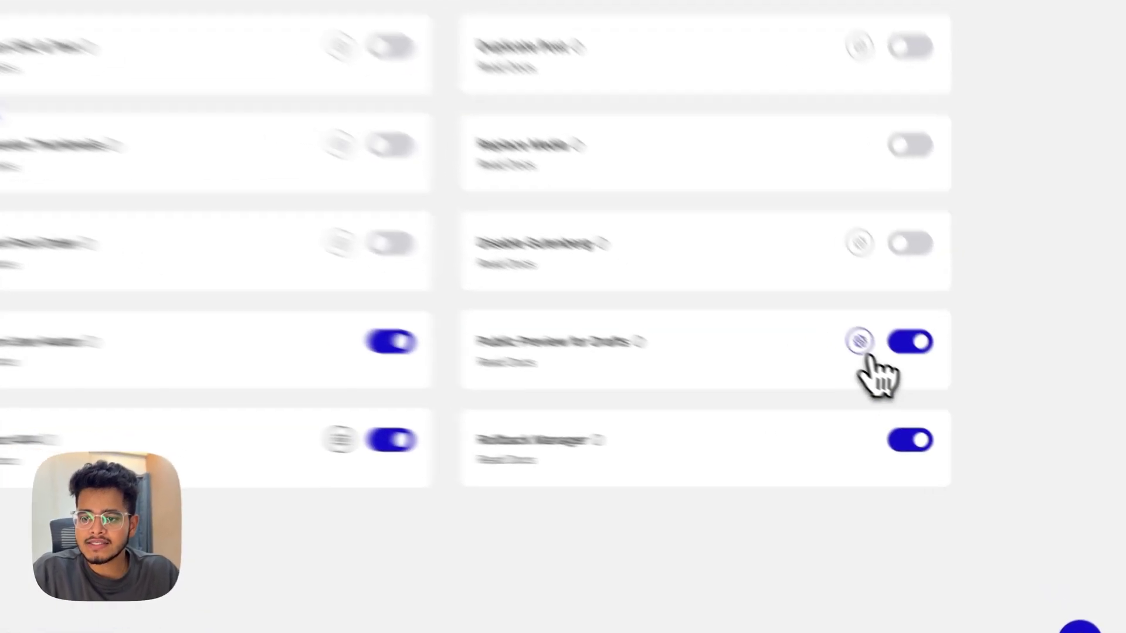
{"action": "left_click", "coordinate": [956, 409]}
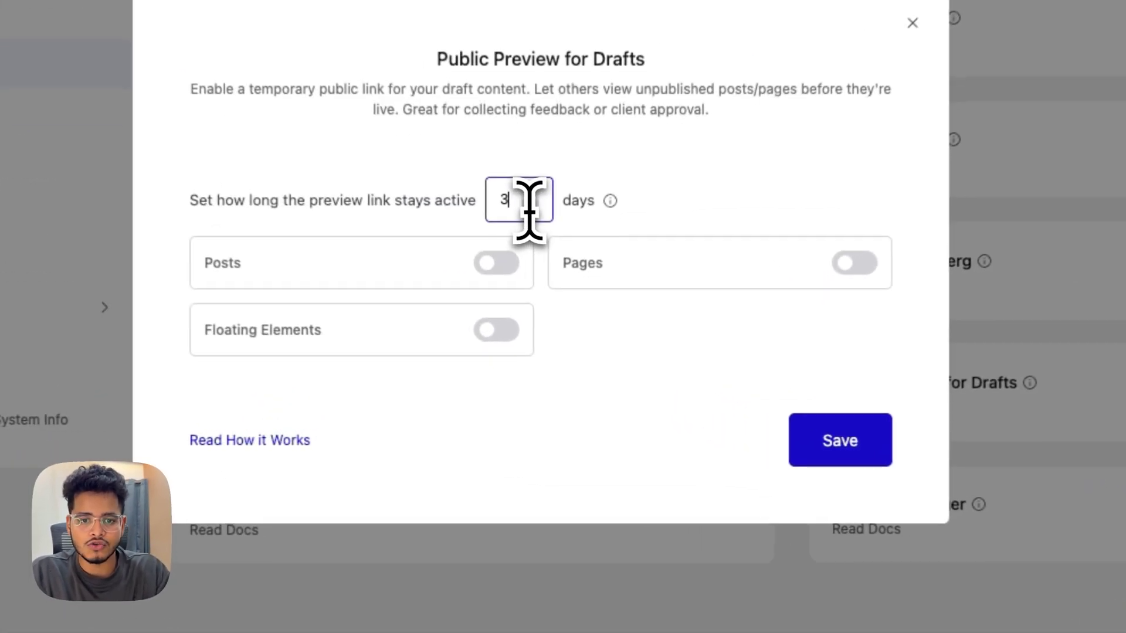
{"action": "left_click", "coordinate": [557, 317]}
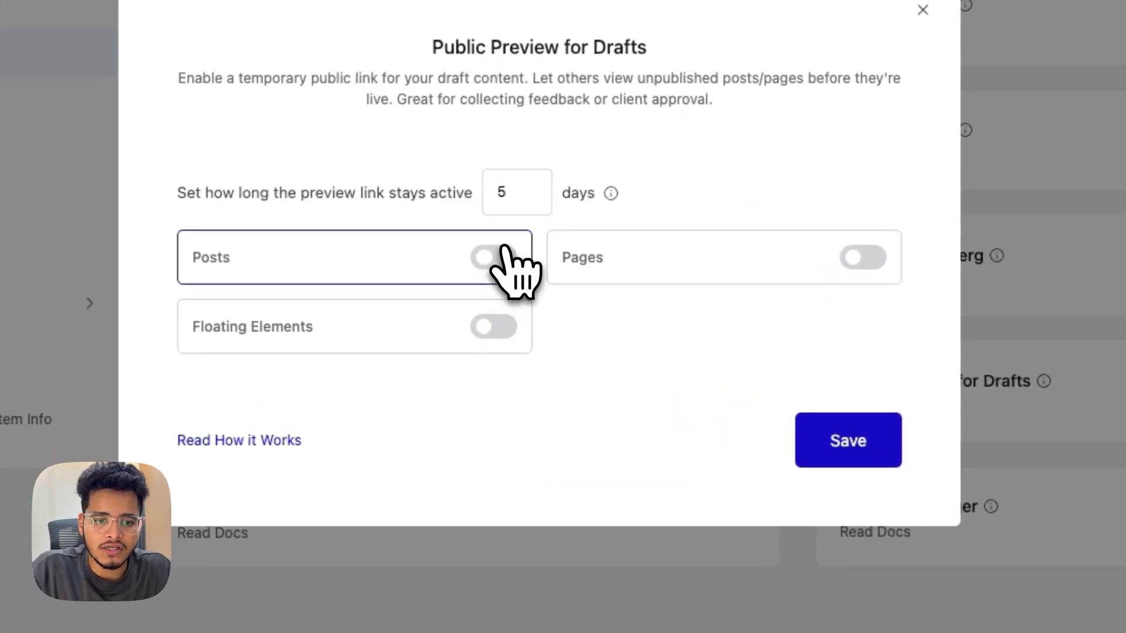
{"action": "left_click", "coordinate": [839, 444]}
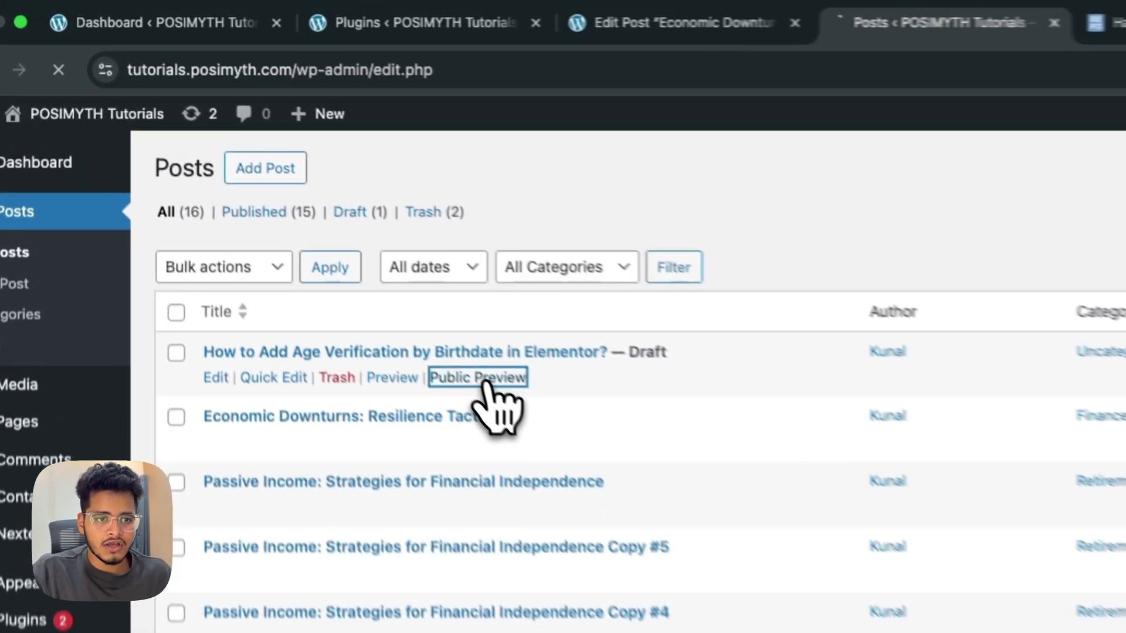
Step: Open the public preview of the draft "How to Add Age Verification by Birthdate in Elementor?" and view its link in an Incognito window
{"action": "left_click", "coordinate": [282, 204]}
{"action": "left_click", "coordinate": [410, 78]}
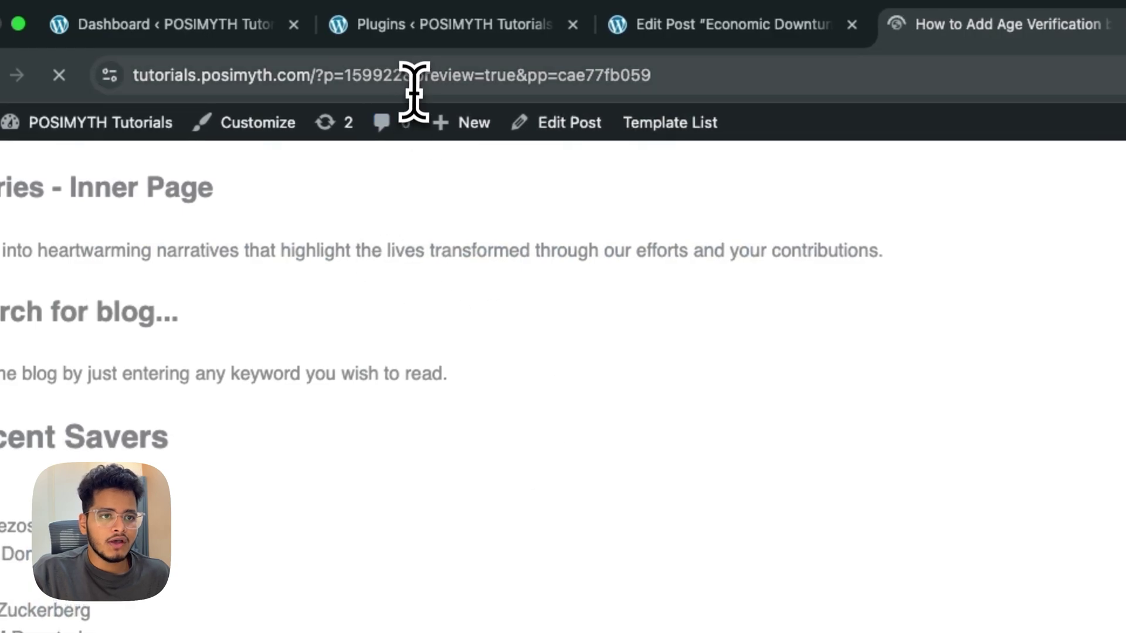
{"action": "key", "text": "super+c"}
{"action": "key", "text": "super+shift+n"}
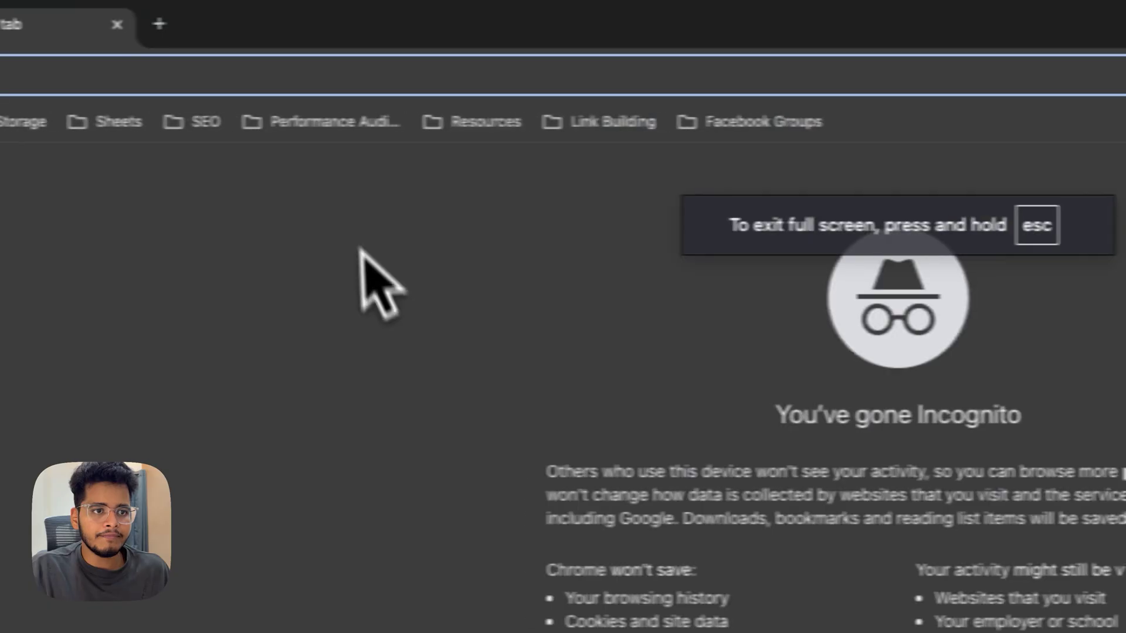
{"action": "key", "text": "super+v"}
{"action": "key", "text": "Return"}
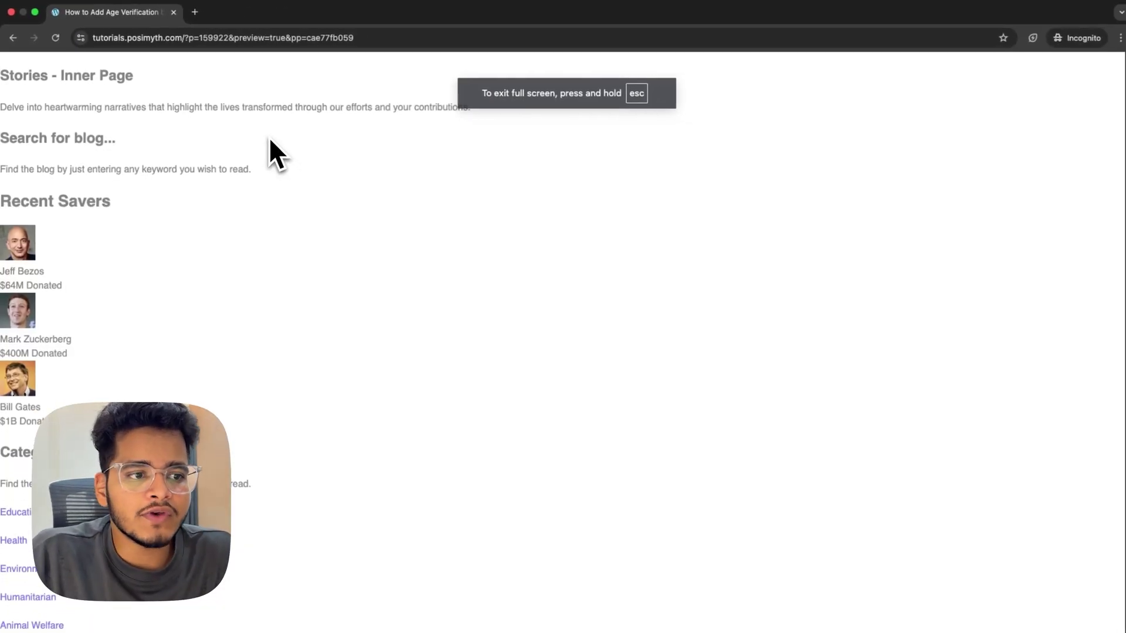
{"action": "scroll", "coordinate": [270, 140], "scroll_direction": "down", "scroll_amount": 20}
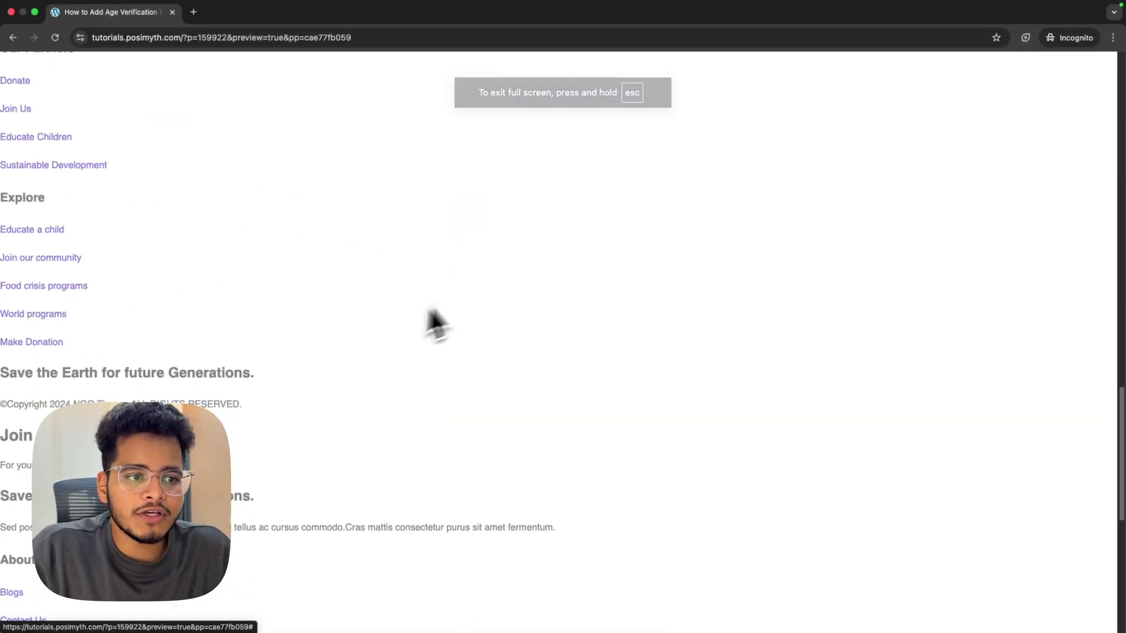
{"action": "scroll", "coordinate": [261, 293], "scroll_direction": "up", "scroll_amount": 15}
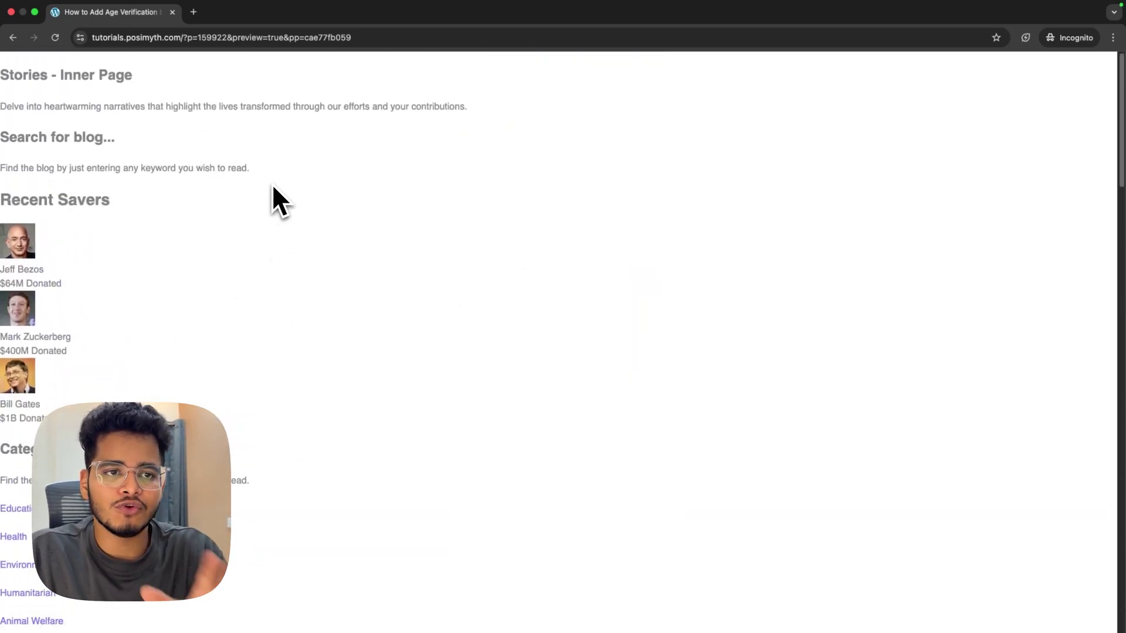
Step: Test the draft's preview link by removing the final characters of its URL and loading the altered address
{"action": "left_click", "coordinate": [252, 38]}
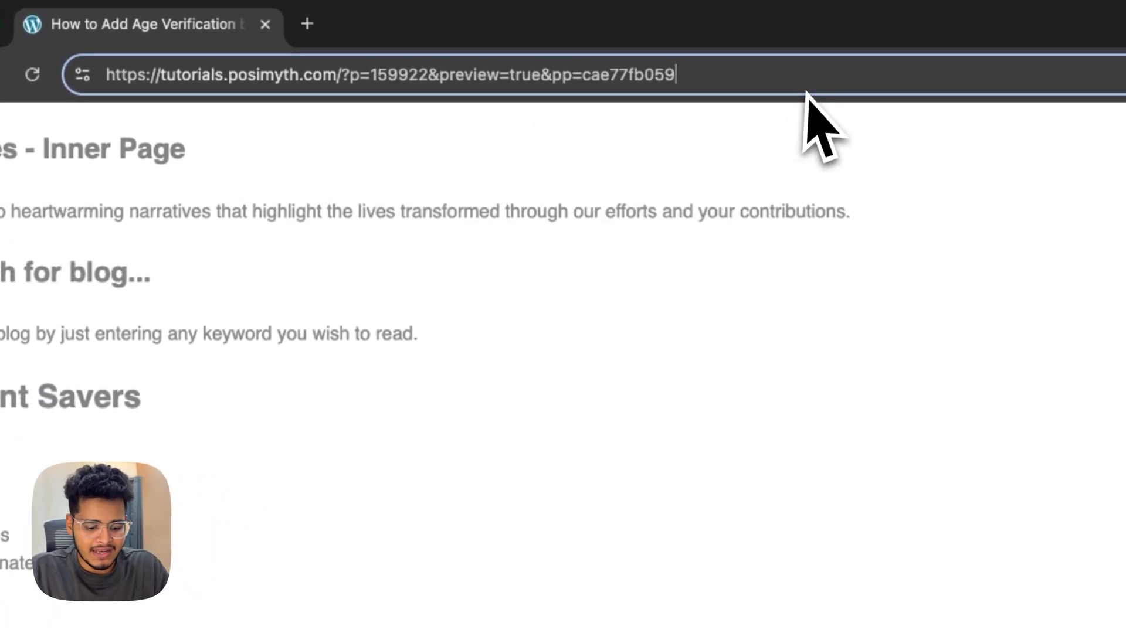
{"action": "key", "text": "BackSpace"}
{"action": "key", "text": "BackSpace"}
{"action": "key", "text": "BackSpace"}
{"action": "key", "text": "BackSpace"}
{"action": "key", "text": "Return"}
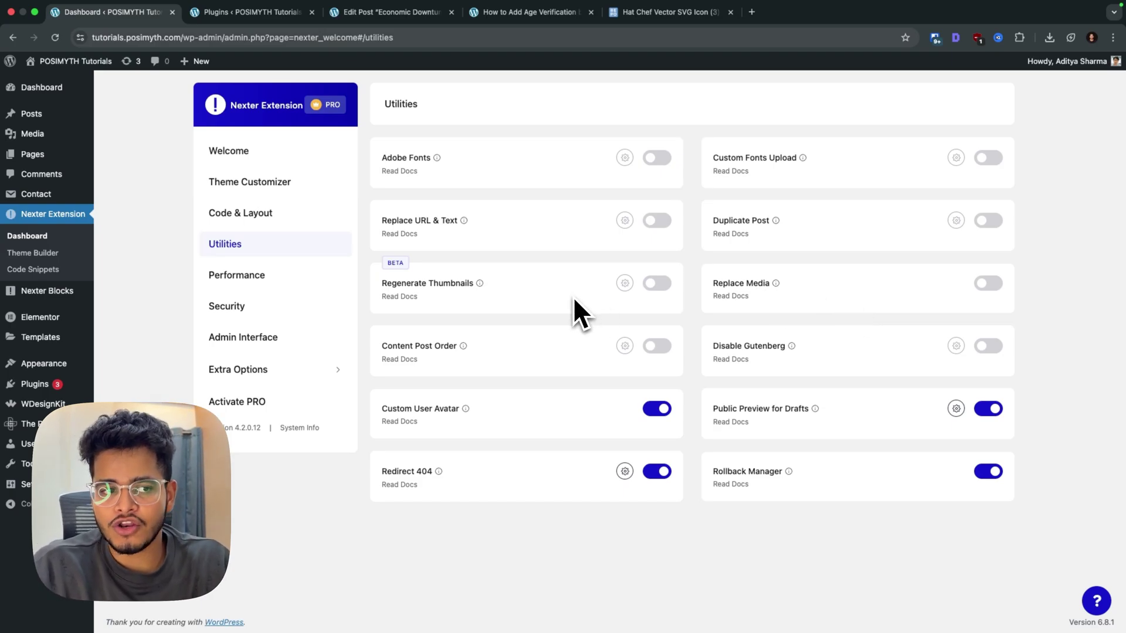
Step: Enable Replace Media in the Utilities and open the replacement upload option for support-bg.jpg in the media library
{"action": "left_click", "coordinate": [988, 283]}
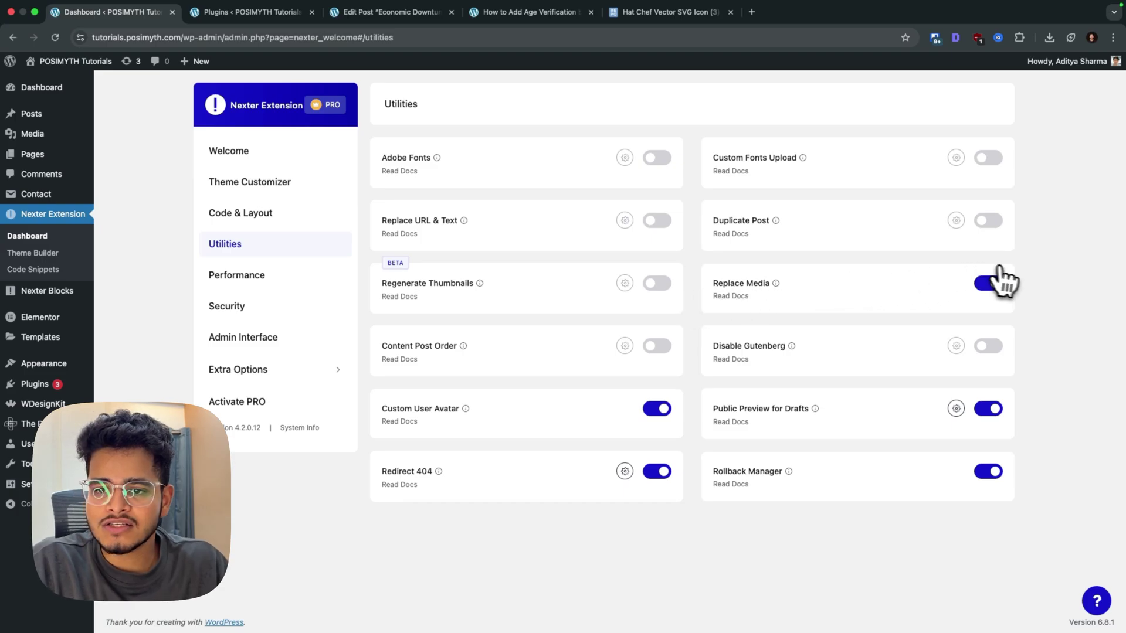
{"action": "left_click", "coordinate": [47, 155]}
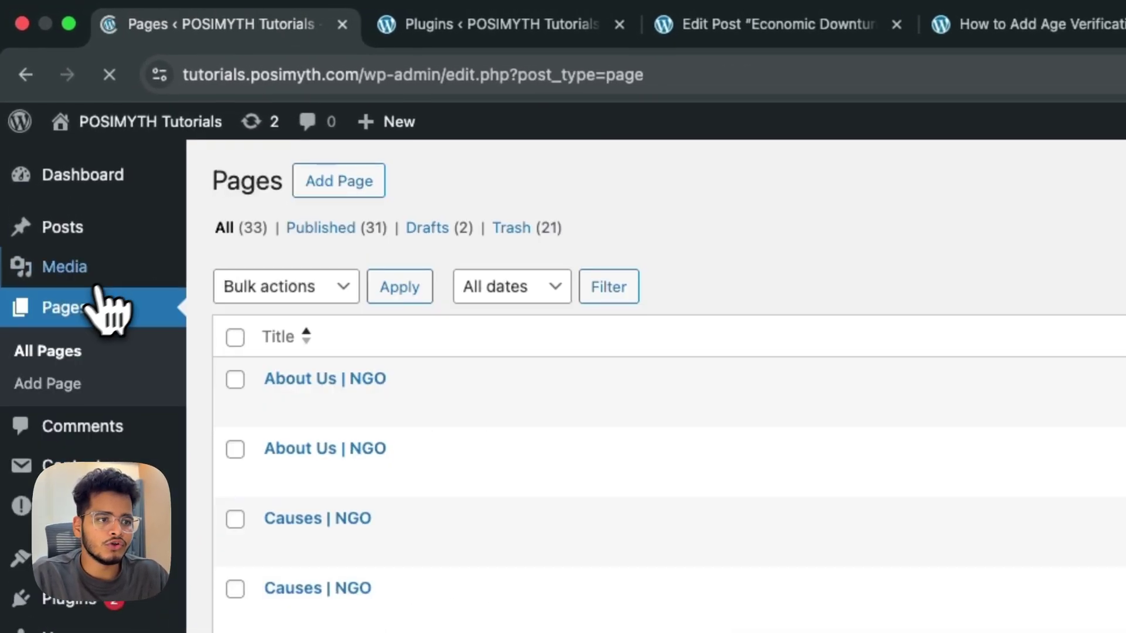
{"action": "left_click", "coordinate": [108, 255]}
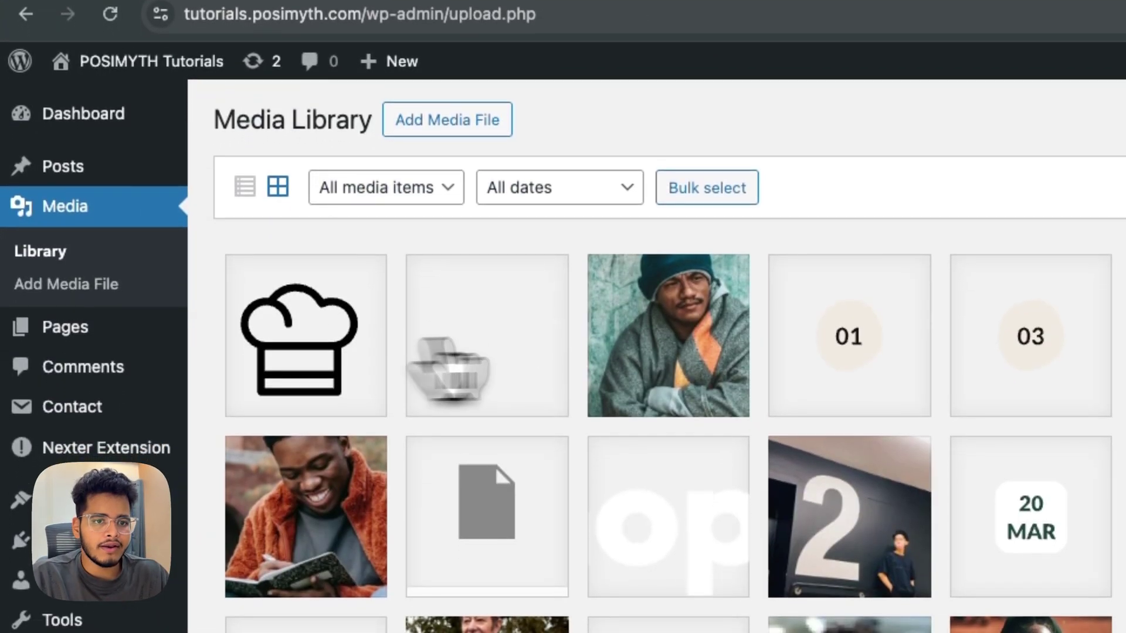
{"action": "left_click", "coordinate": [698, 369]}
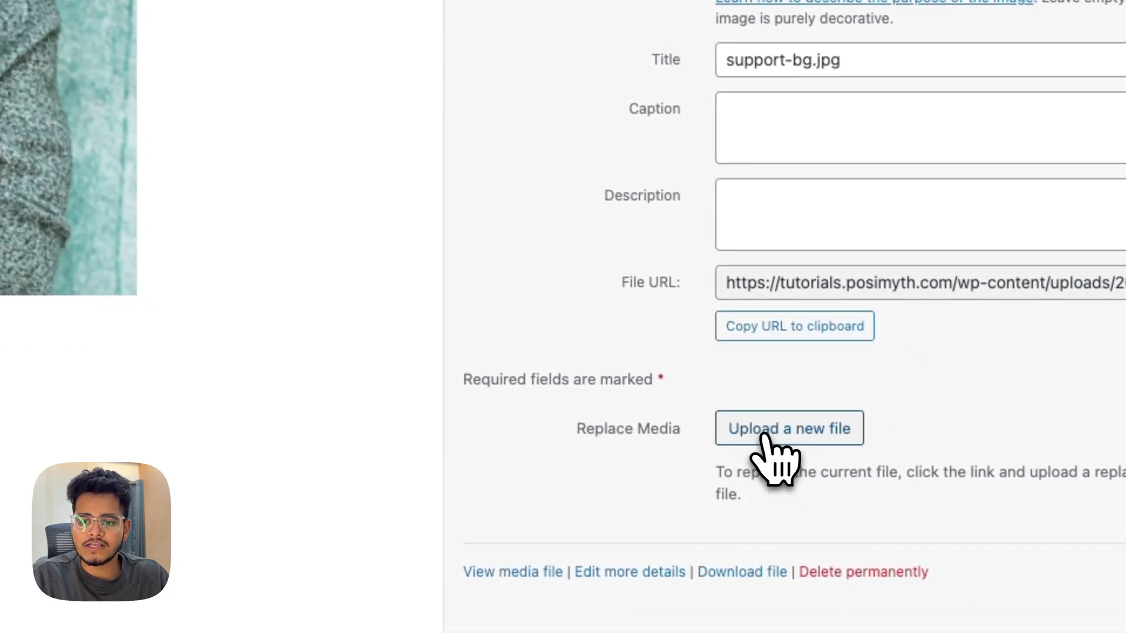
{"action": "left_click", "coordinate": [780, 446]}
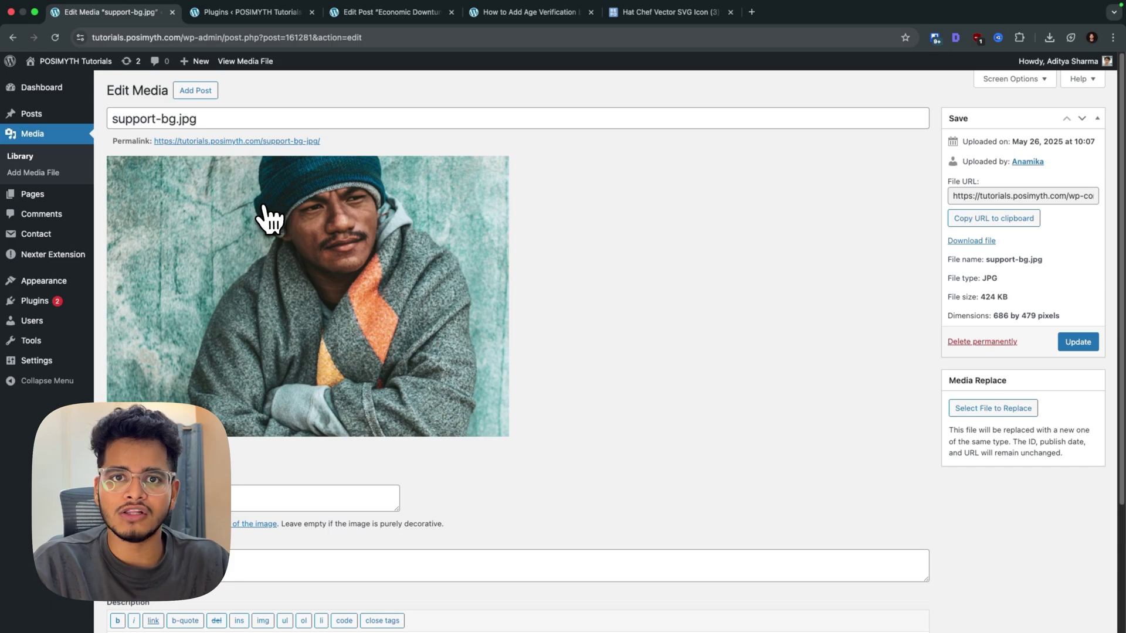
{"action": "mouse_move", "coordinate": [47, 237]}
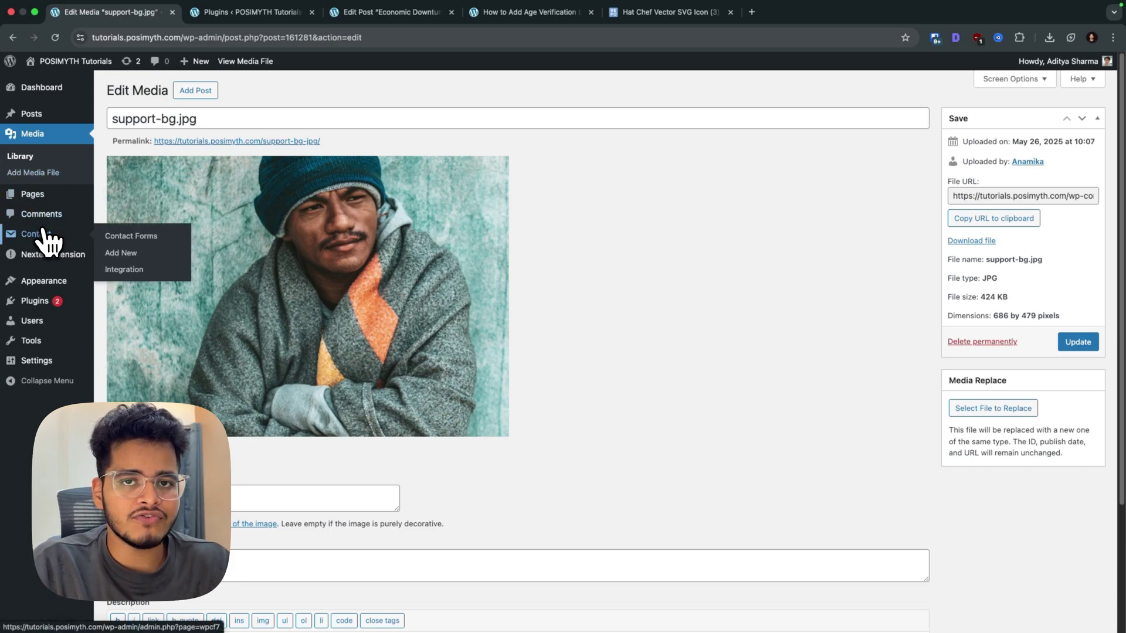
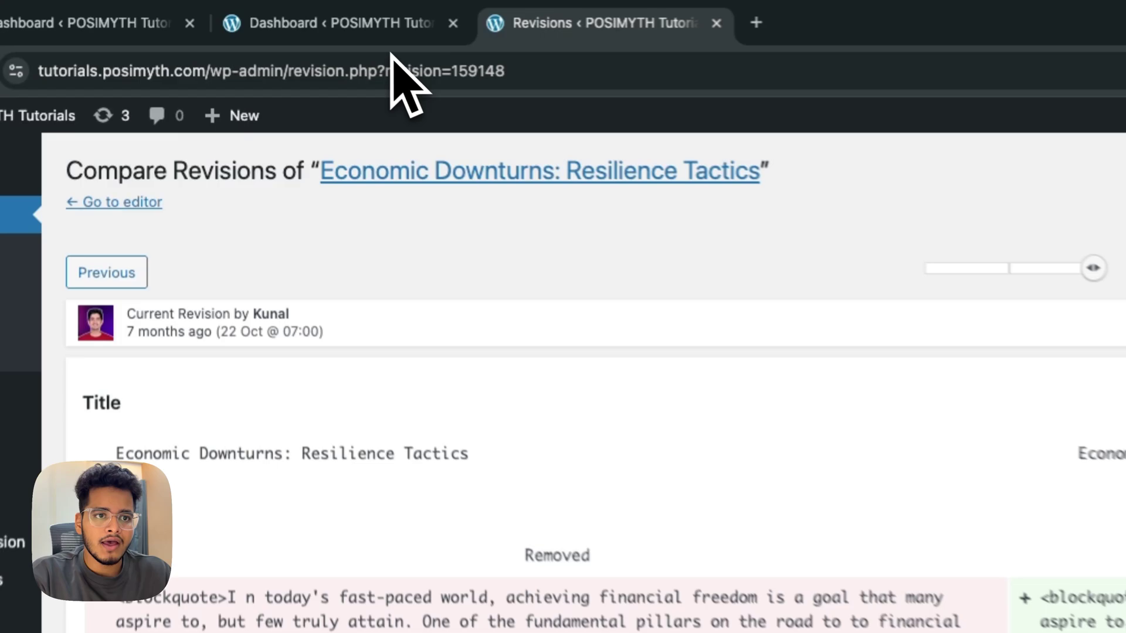
Step: Enable Revisions Control in the Performance settings, limit revisions to 5 for Posts and Pages, and save
{"action": "left_click", "coordinate": [280, 16]}
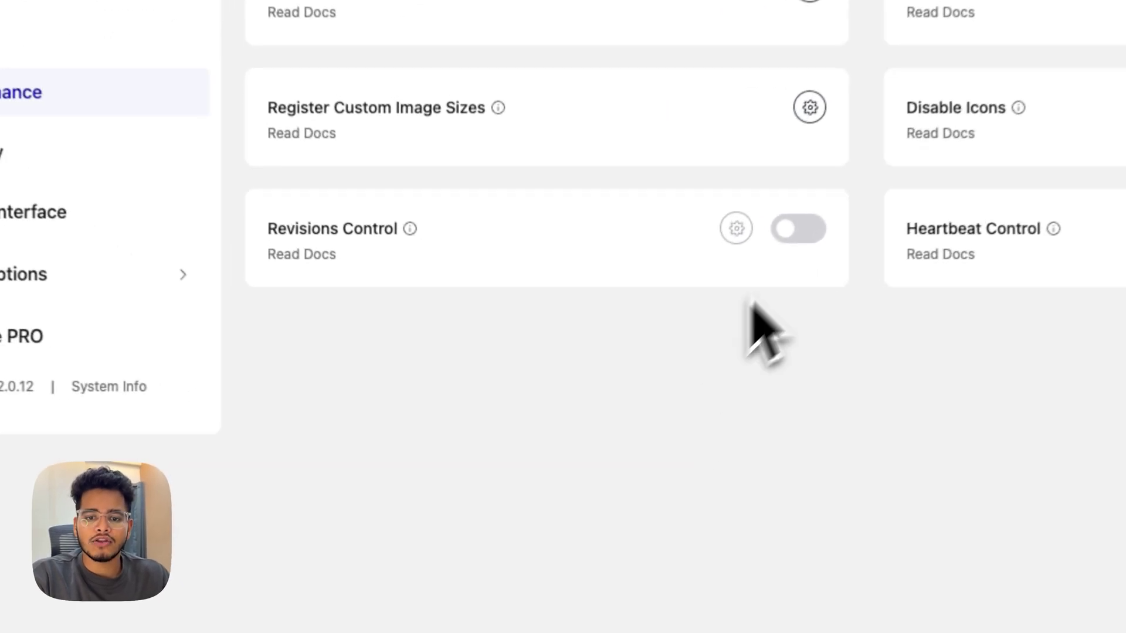
{"action": "left_click", "coordinate": [657, 345]}
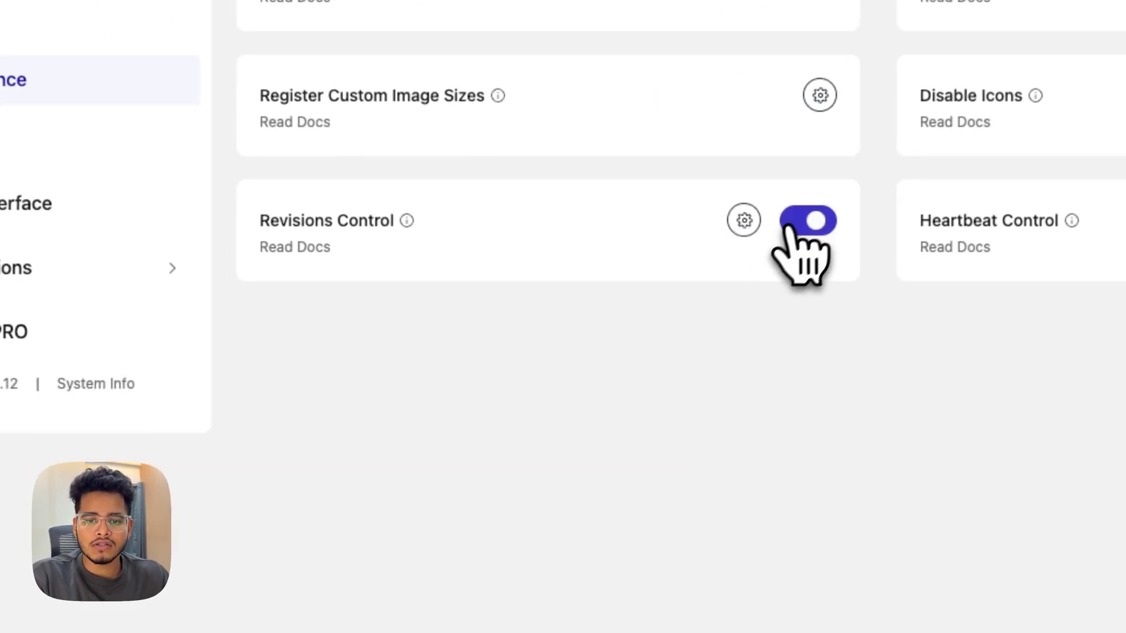
{"action": "left_click", "coordinate": [745, 219]}
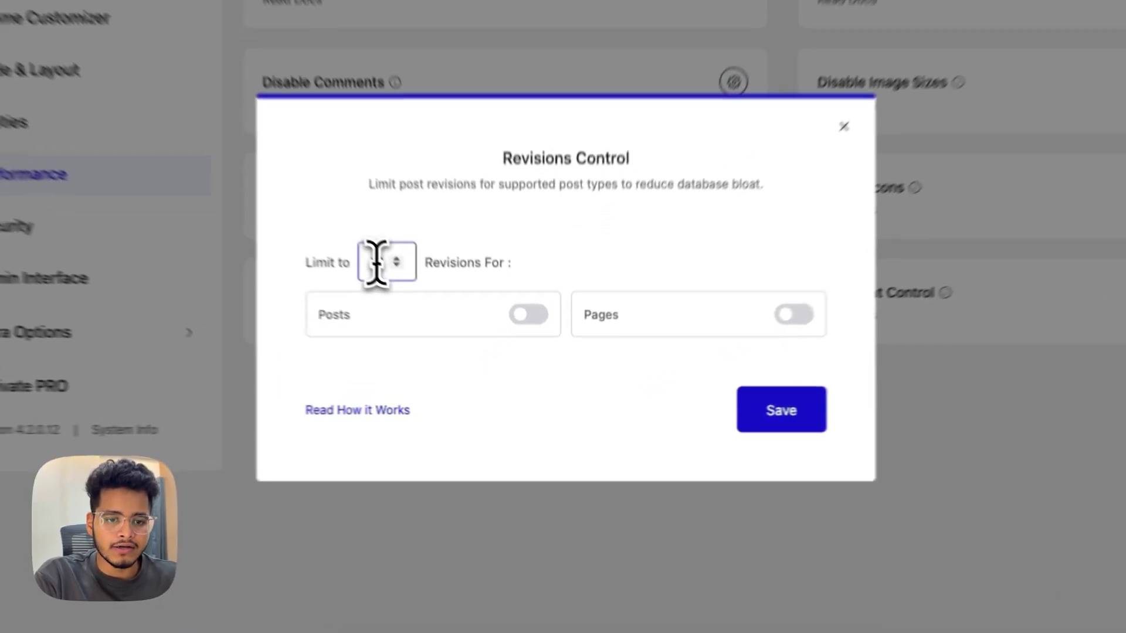
{"action": "key", "text": "super+a"}
{"action": "type", "text": "5"}
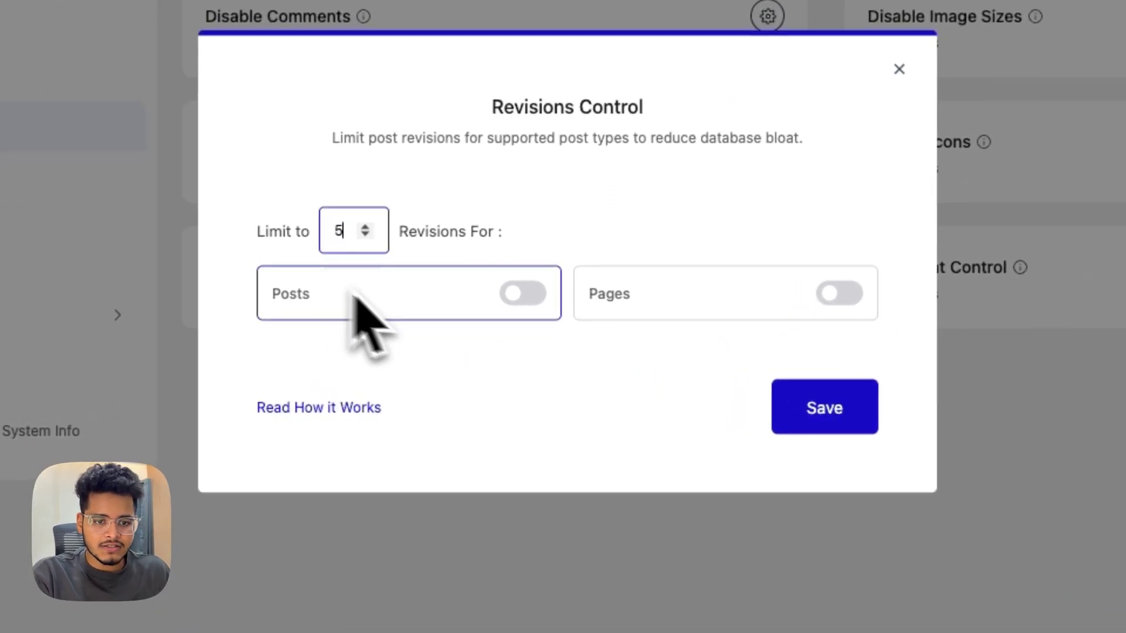
{"action": "left_click", "coordinate": [509, 295]}
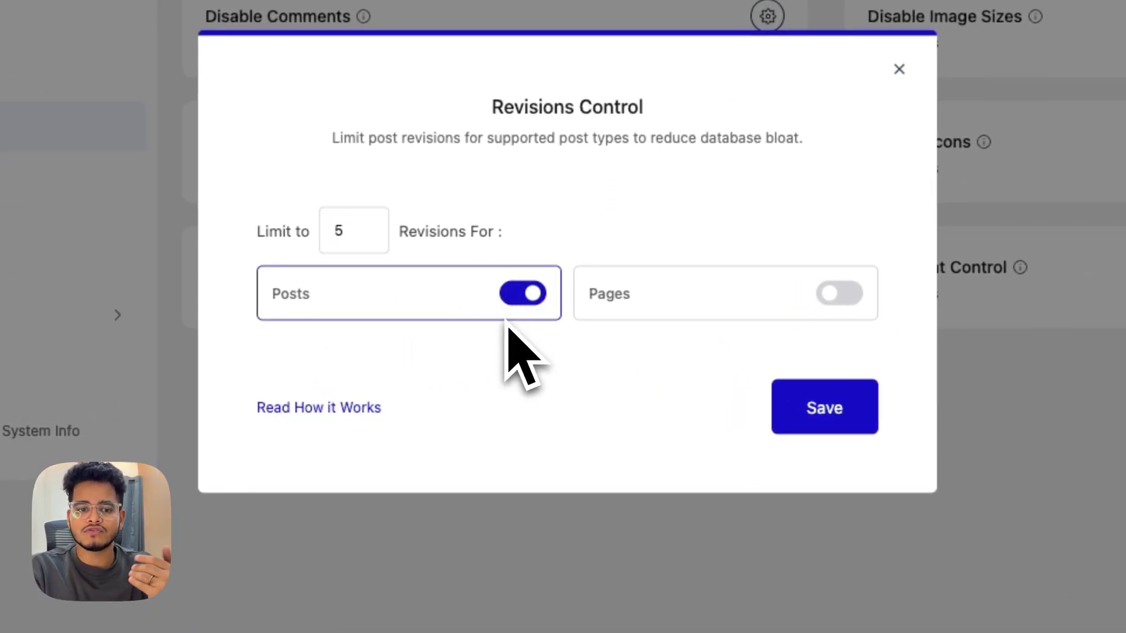
{"action": "left_click", "coordinate": [839, 293]}
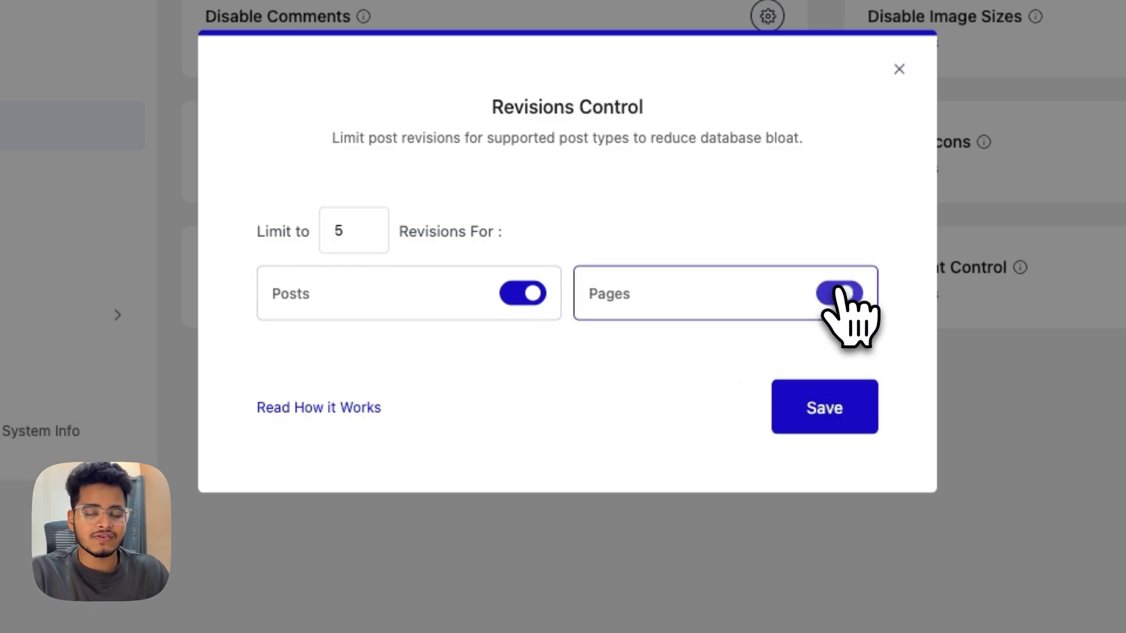
{"action": "left_click", "coordinate": [818, 405]}
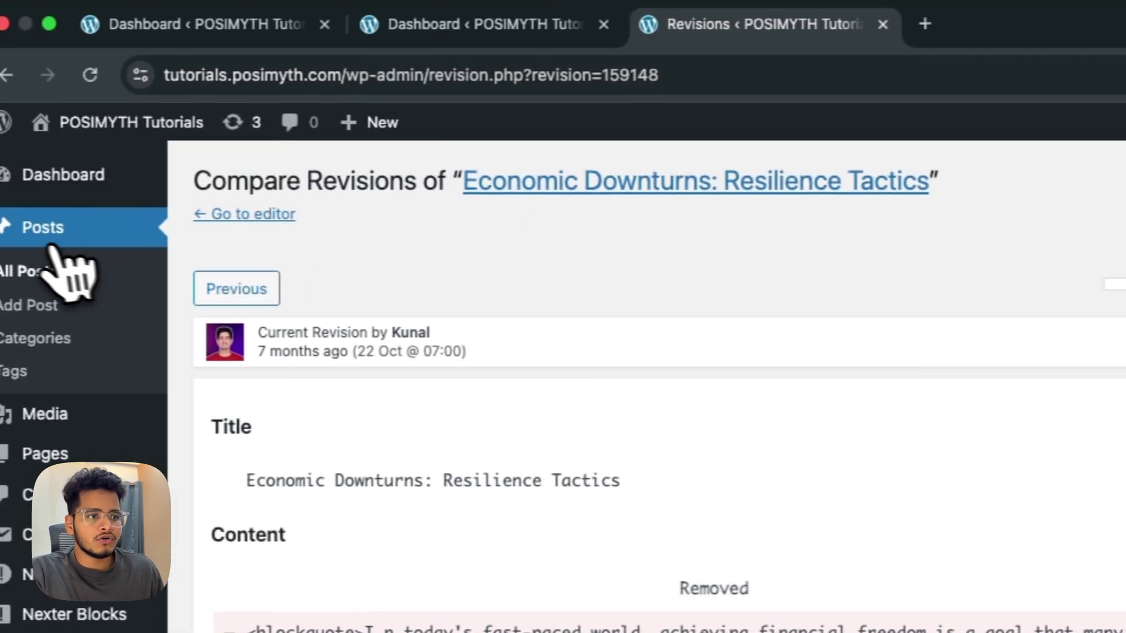
Step: Open the post "Economic Downturns: Resilience Tactics" for editing from the Posts list and save it again
{"action": "left_click", "coordinate": [87, 281]}
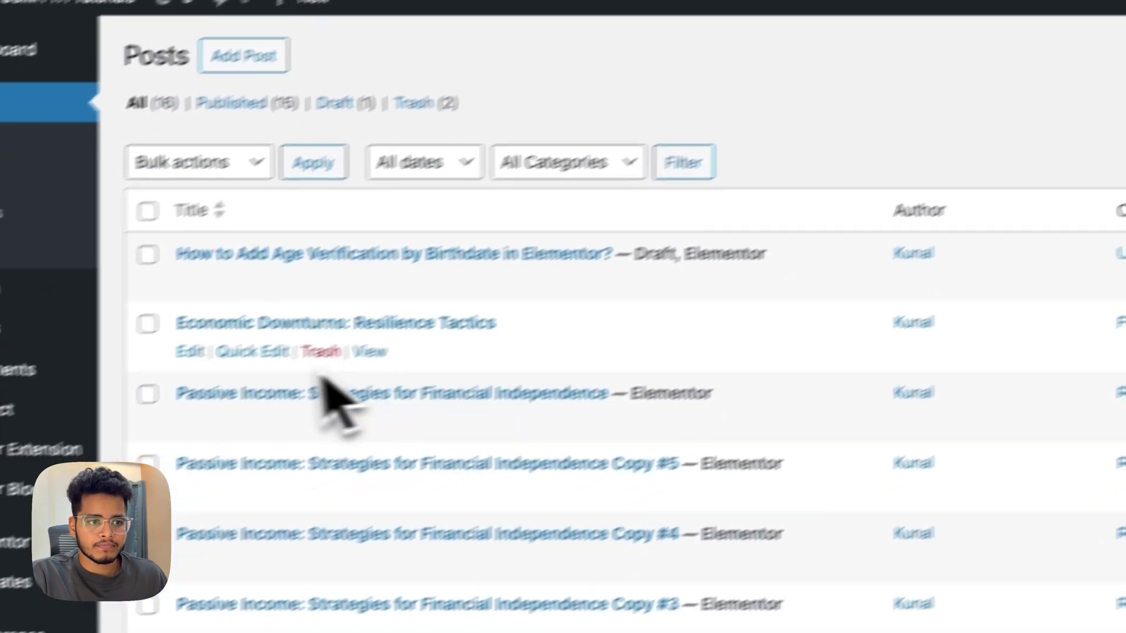
{"action": "left_click", "coordinate": [276, 318]}
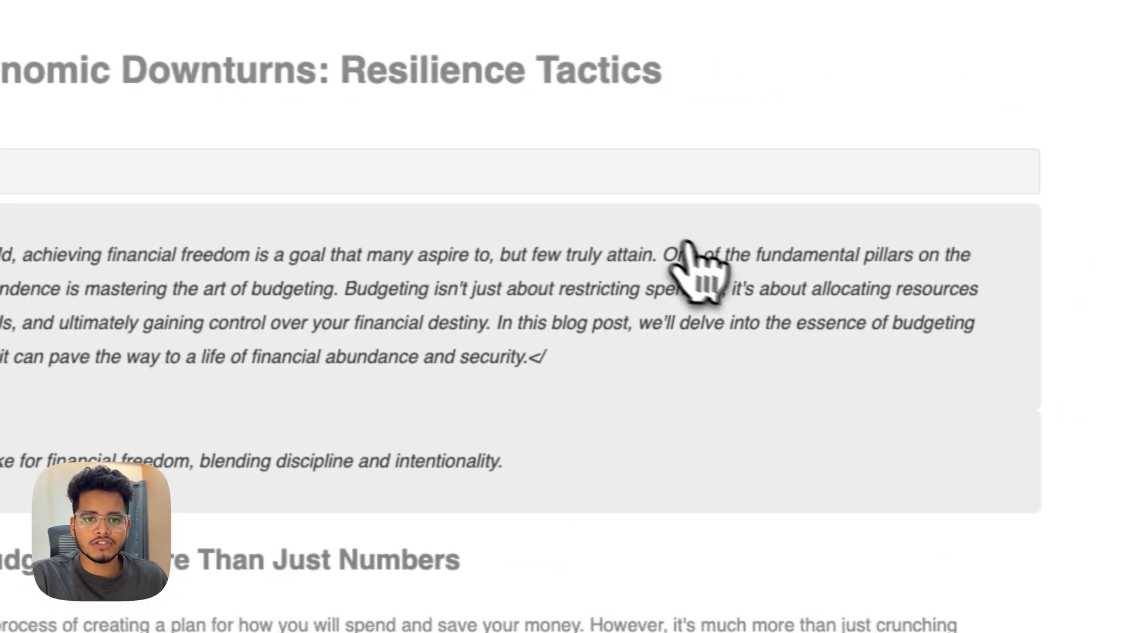
{"action": "left_click", "coordinate": [440, 181]}
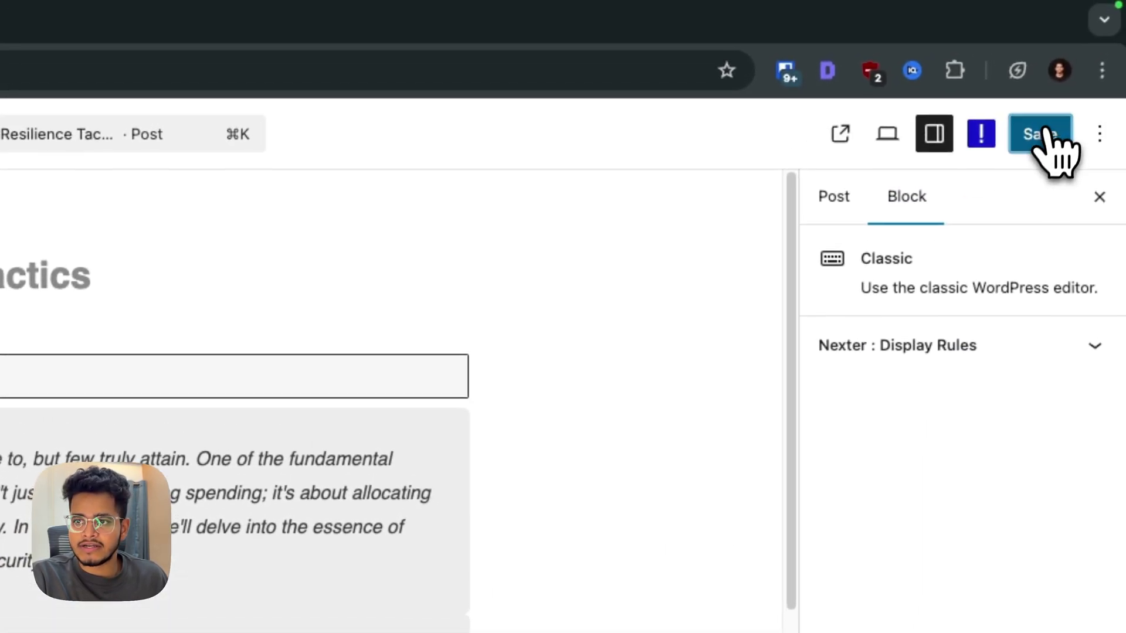
{"action": "left_click", "coordinate": [1041, 134]}
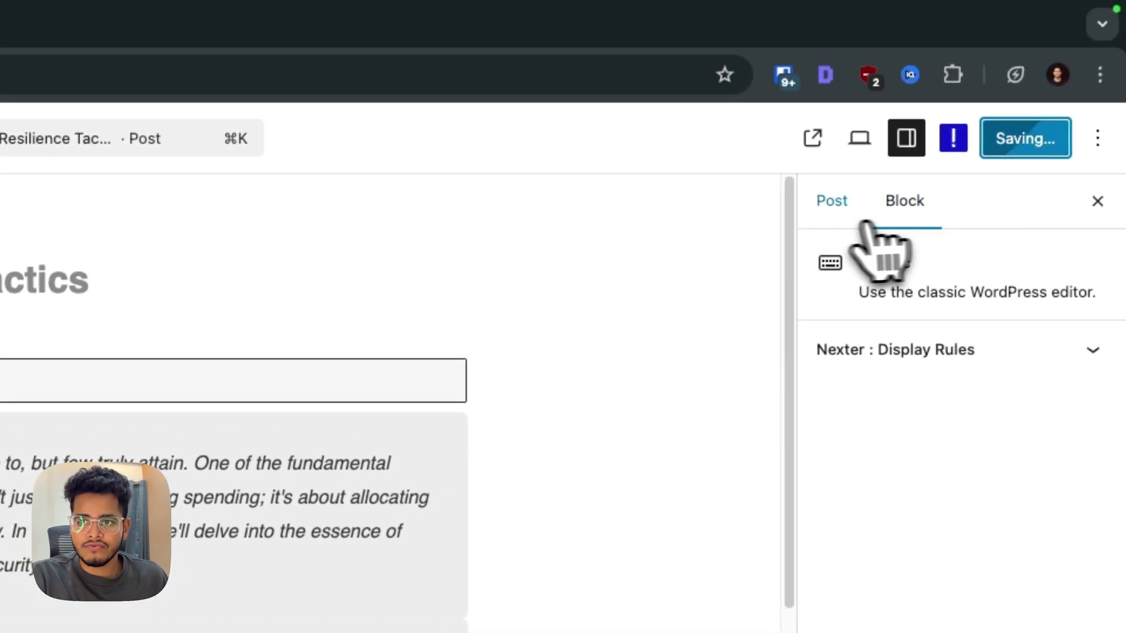
Step: Open the revision comparison from the post's settings, then go back to the editor
{"action": "left_click", "coordinate": [833, 202]}
{"action": "scroll", "coordinate": [962, 470], "scroll_direction": "down", "scroll_amount": 5}
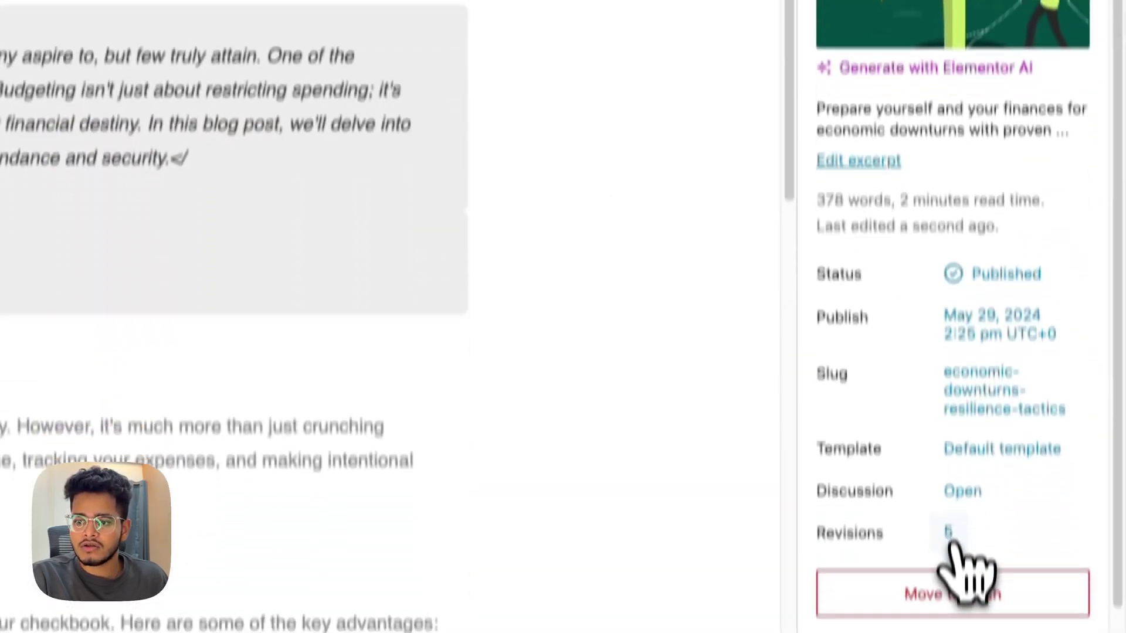
{"action": "left_click", "coordinate": [948, 532]}
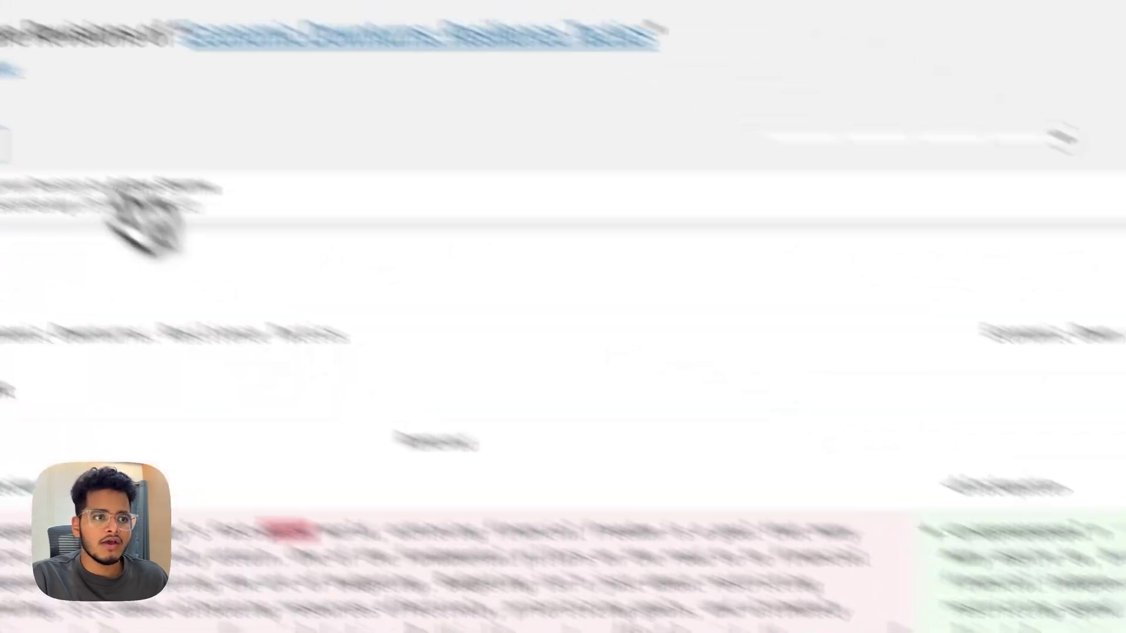
{"action": "left_click", "coordinate": [35, 59]}
Step: Review the Revisions Control options in the Performance settings, then return to the post and show its post-level settings
{"action": "left_click", "coordinate": [473, 30]}
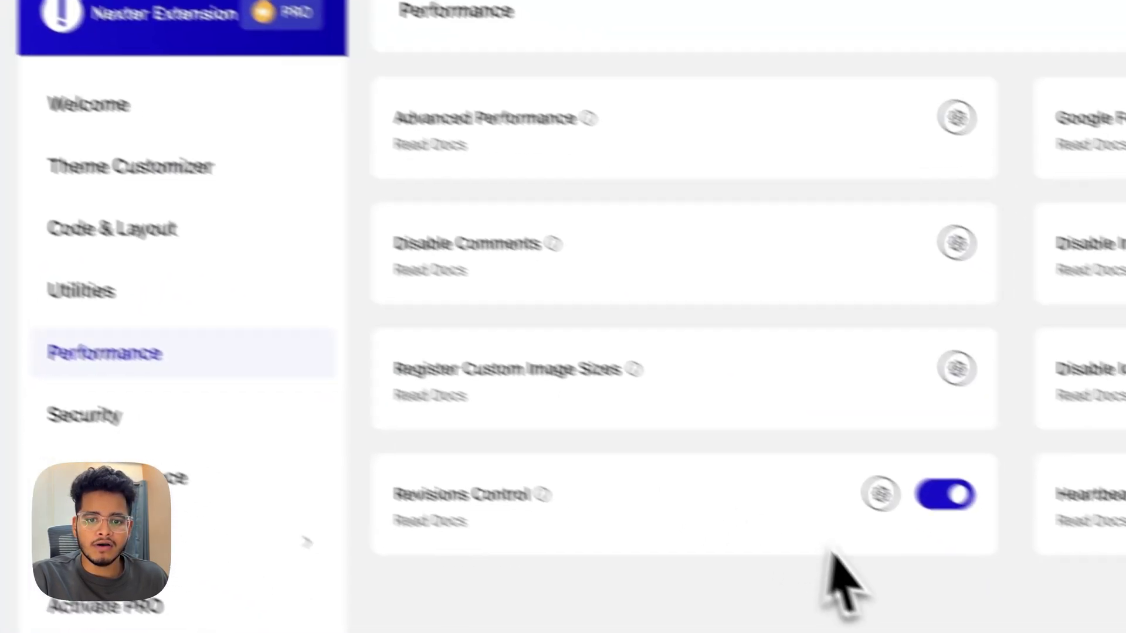
{"action": "left_click", "coordinate": [880, 495]}
{"action": "left_click", "coordinate": [665, 37]}
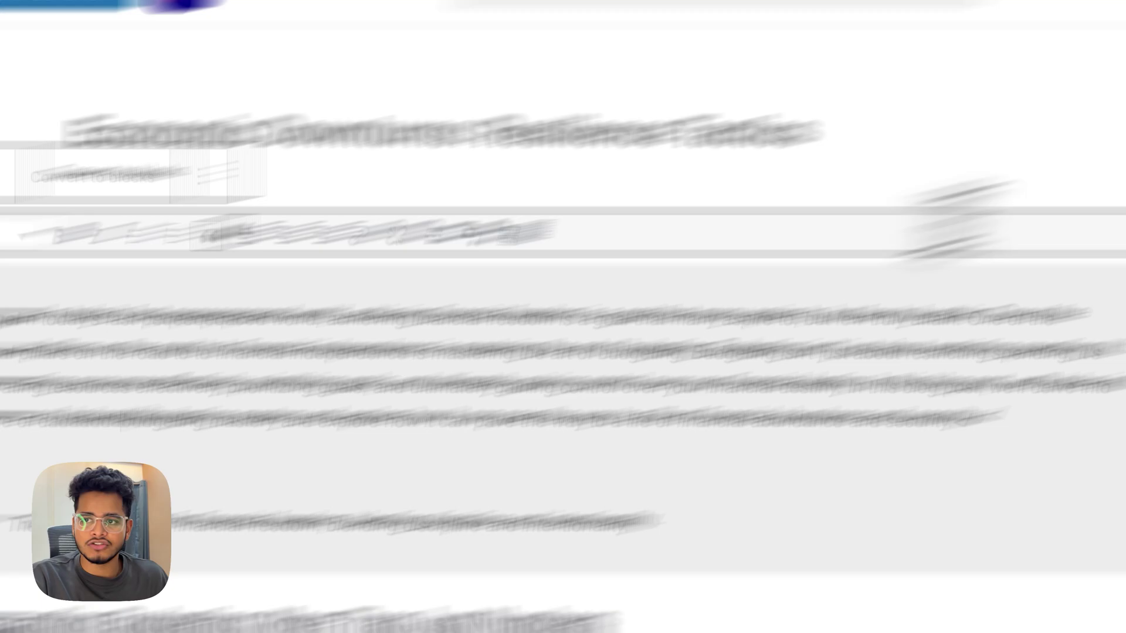
{"action": "left_click", "coordinate": [1032, 132]}
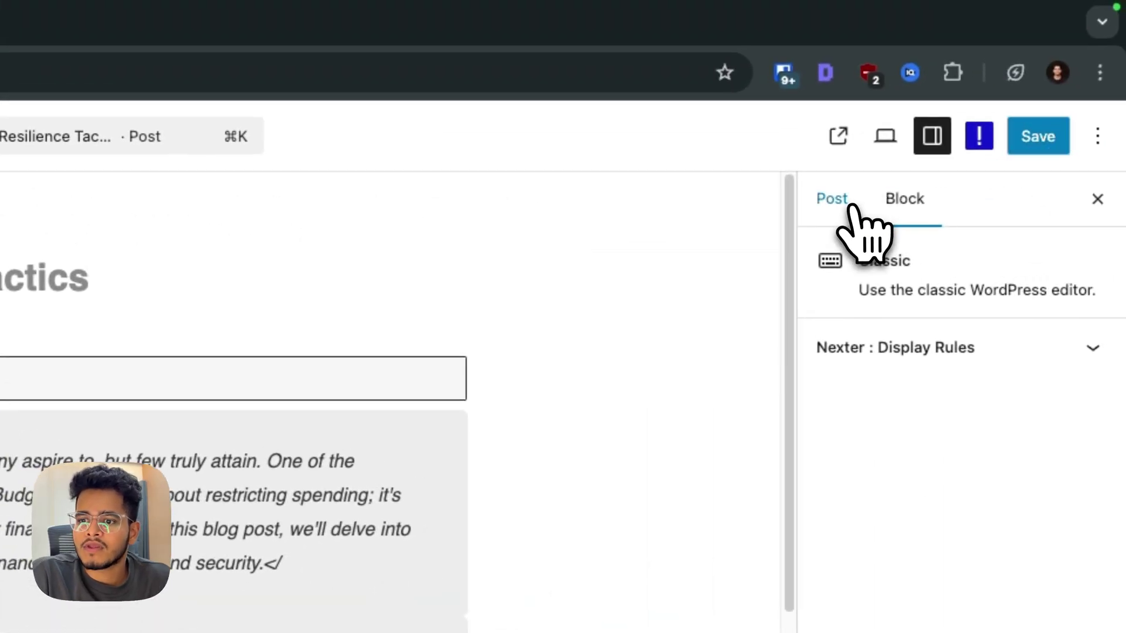
{"action": "left_click", "coordinate": [833, 199]}
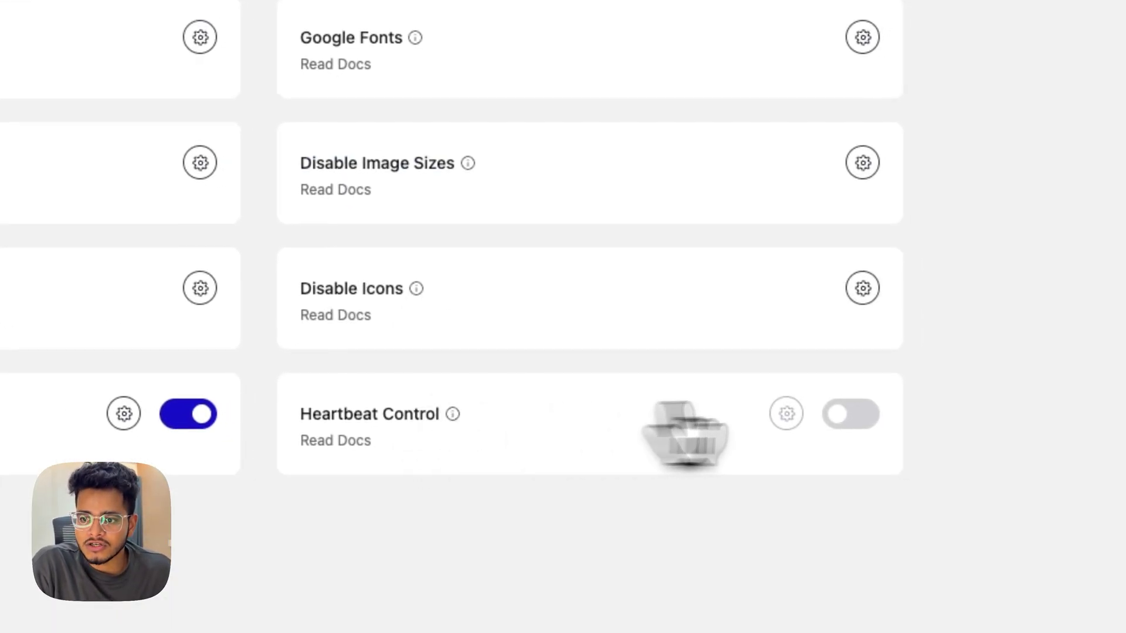
Step: Enable Heartbeat Control in the Nexter Extension Performance settings
{"action": "left_click", "coordinate": [848, 414]}
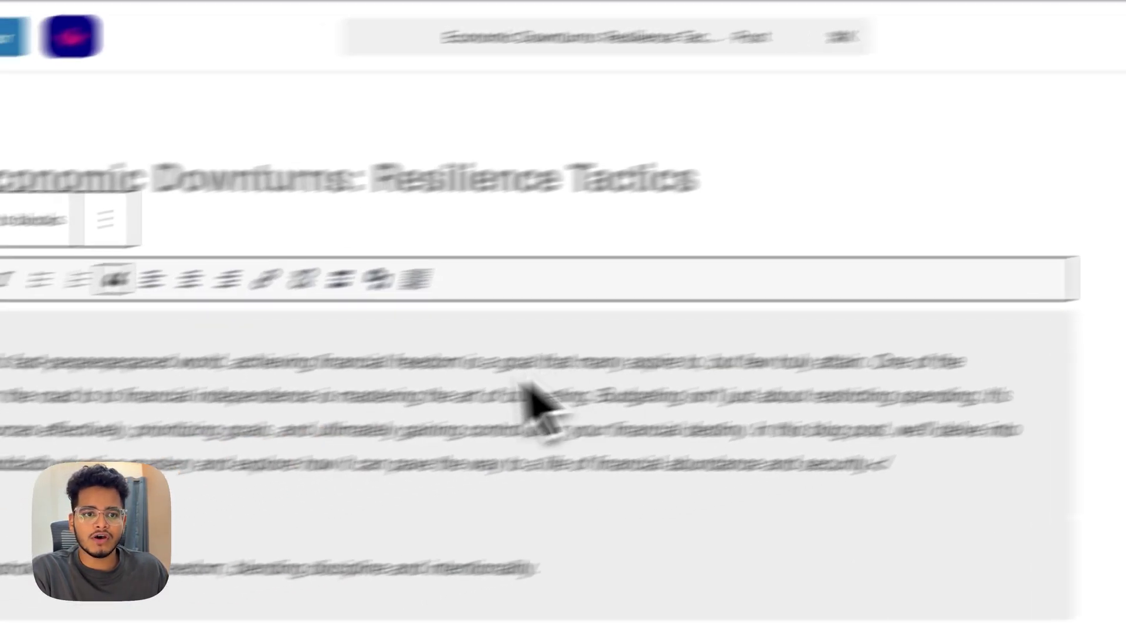
Step: Add "rr" to the end of the post's Conclusion paragraph and insert the filler lines "rrhfhff" and "bhfhfbfbfbf" below it
{"action": "key", "text": "ctrl+shift+comma"}
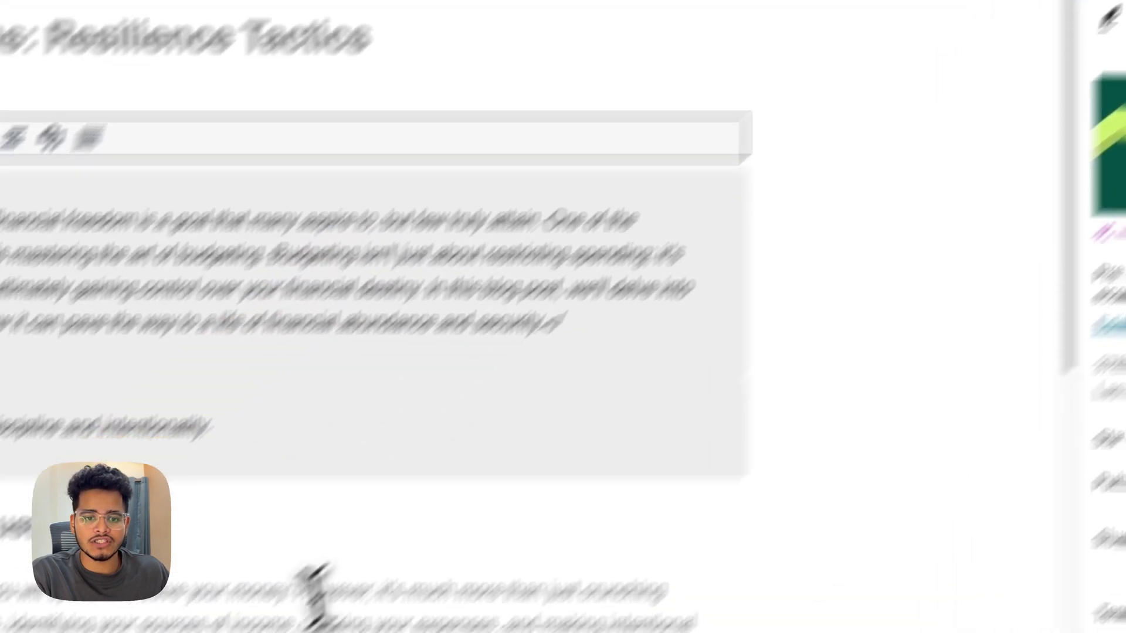
{"action": "scroll", "coordinate": [396, 530], "scroll_direction": "down", "scroll_amount": 10}
{"action": "scroll", "coordinate": [396, 531], "scroll_direction": "down", "scroll_amount": 10}
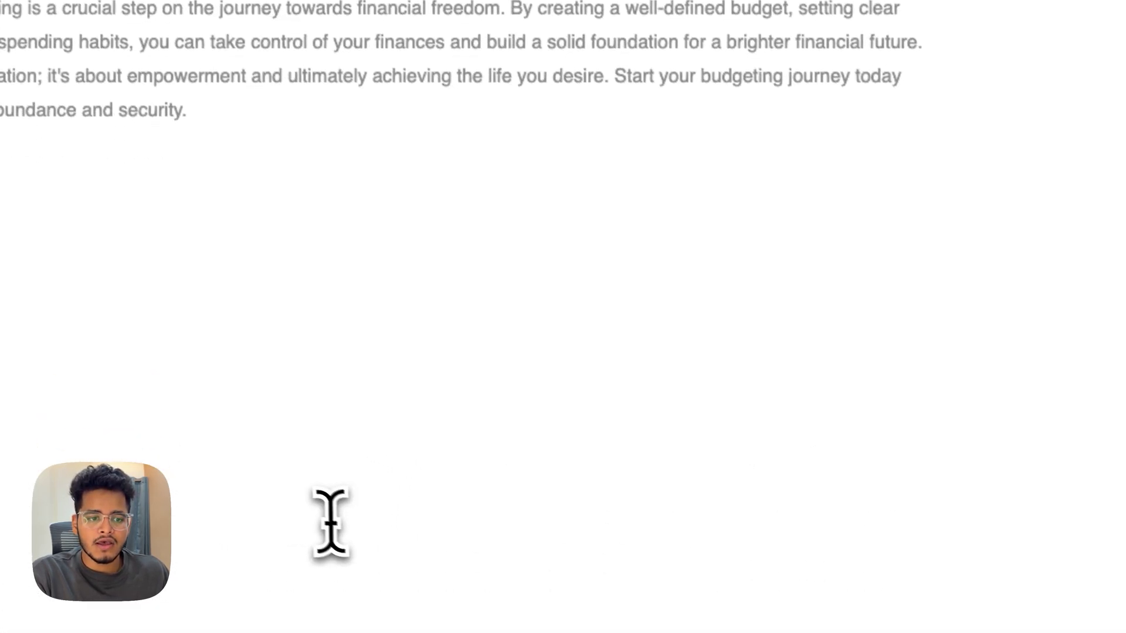
{"action": "left_click", "coordinate": [686, 130]}
{"action": "type", "text": "rr"}
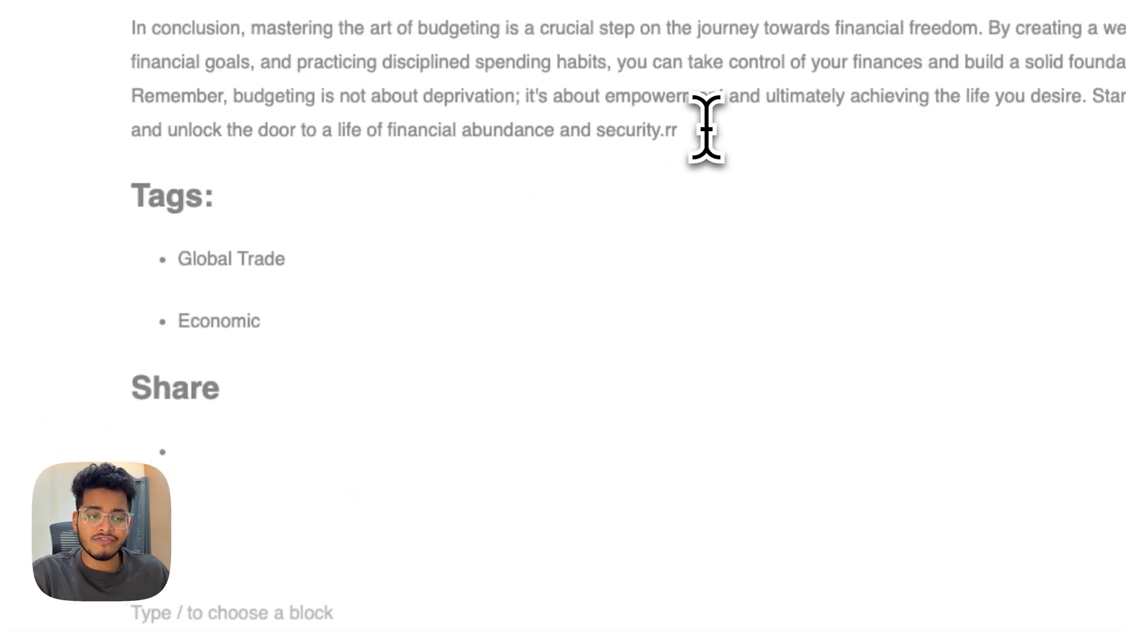
{"action": "key", "text": "Return"}
{"action": "type", "text": "rr"}
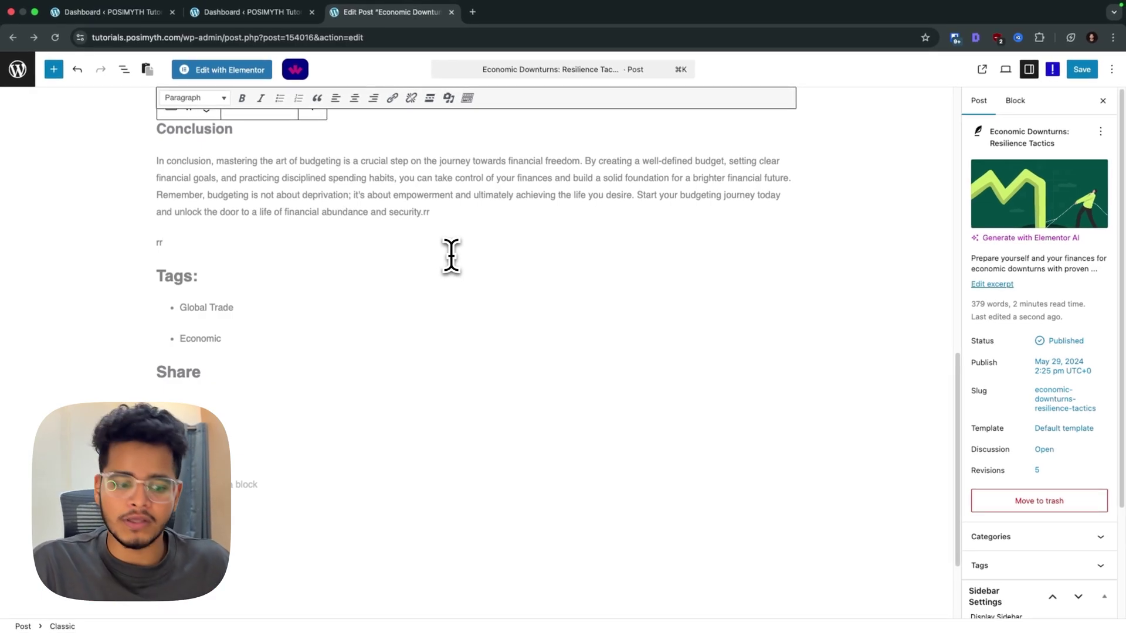
{"action": "key", "text": "Return"}
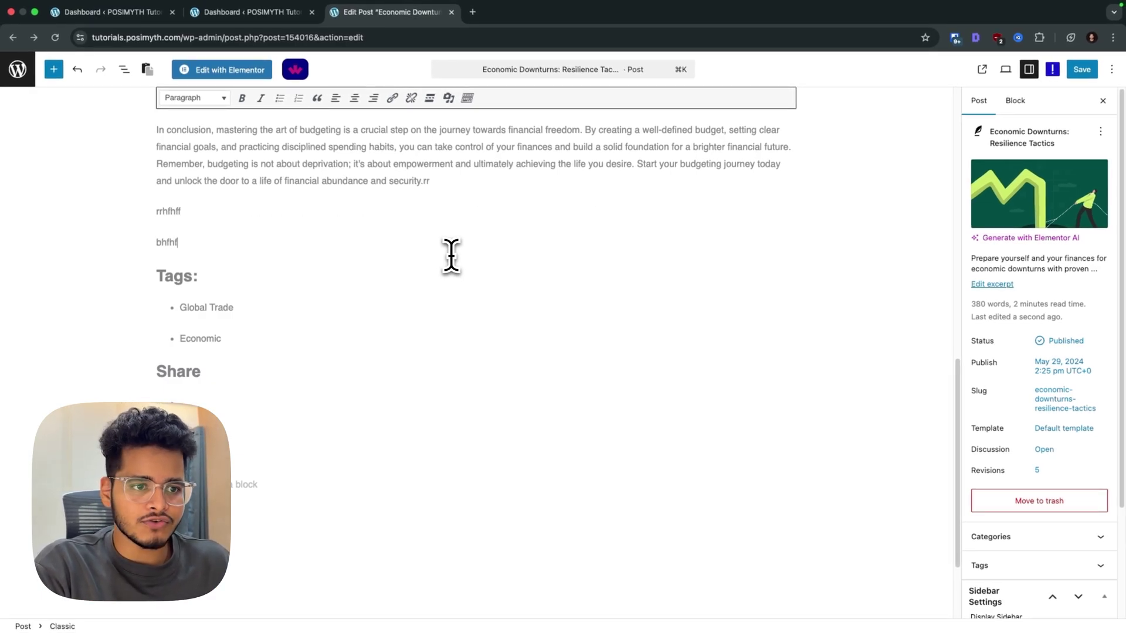
{"action": "type", "text": "bhfhfbfbfbf"}
{"action": "key", "text": "Return"}
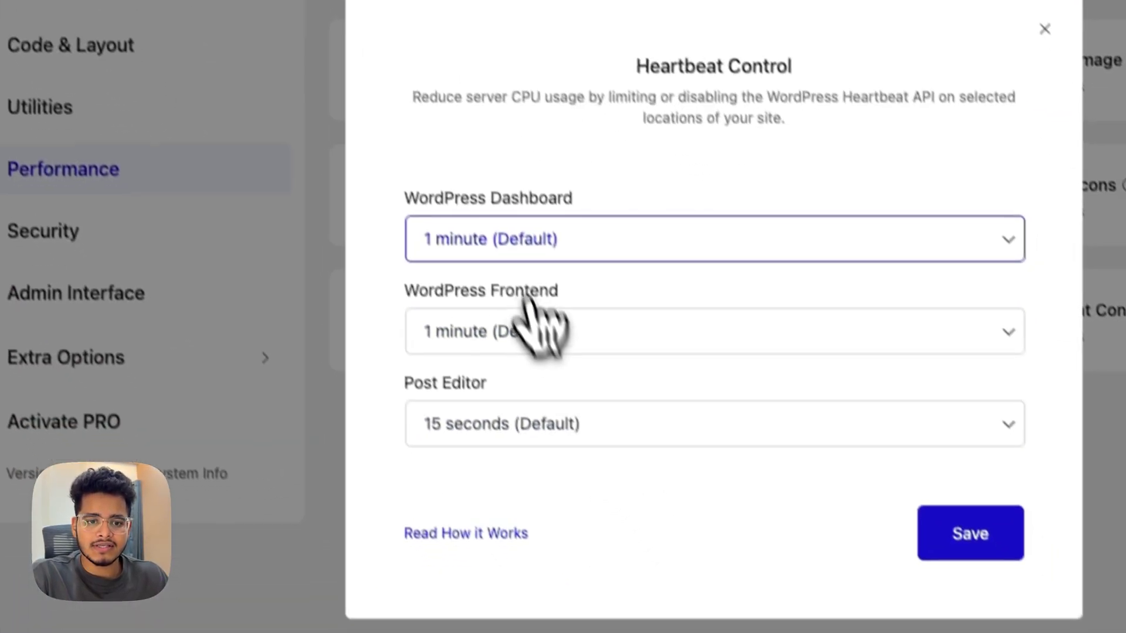
Step: Set the heartbeat interval to 3 minutes for the WordPress Dashboard, WordPress Frontend and Post Editor
{"action": "left_click", "coordinate": [533, 322]}
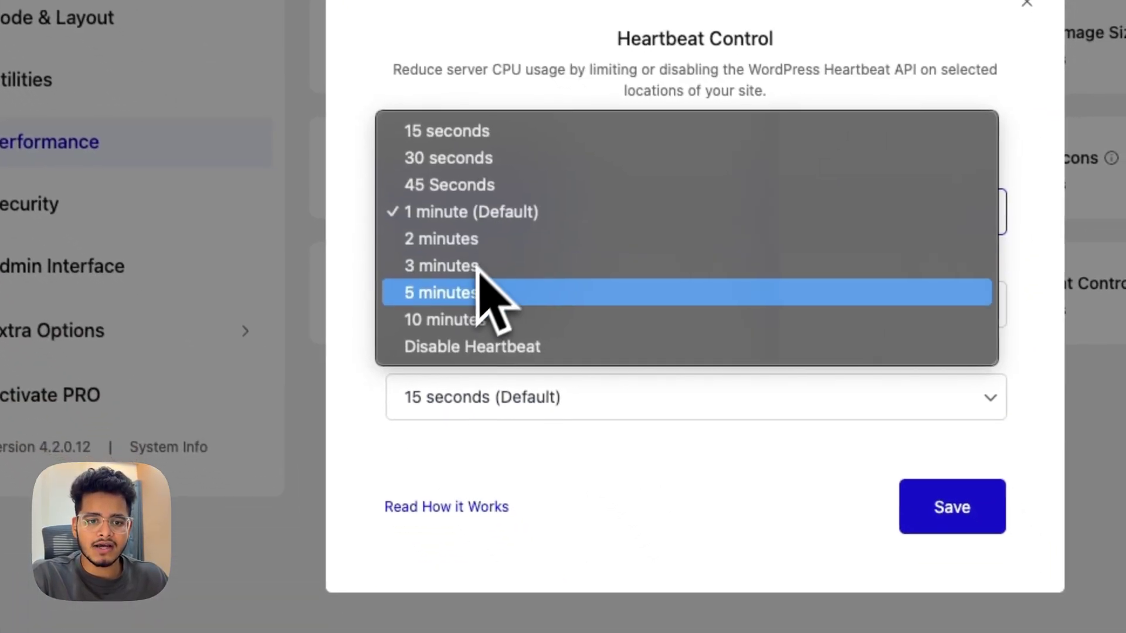
{"action": "left_click", "coordinate": [462, 263]}
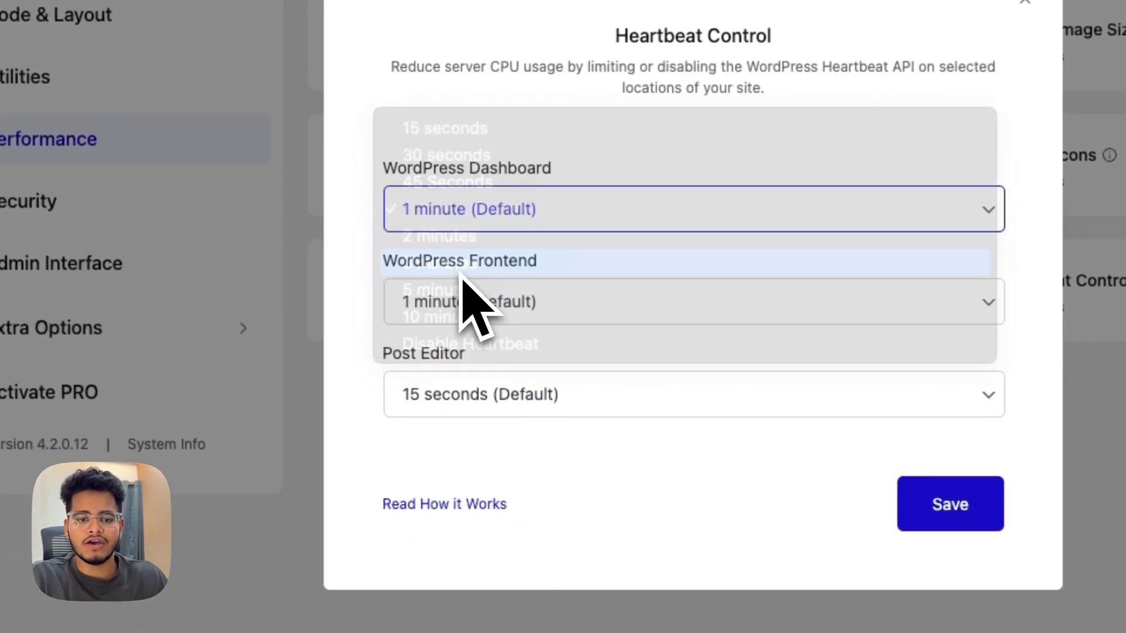
{"action": "left_click", "coordinate": [465, 302]}
{"action": "left_click", "coordinate": [460, 355]}
{"action": "left_click", "coordinate": [462, 393]}
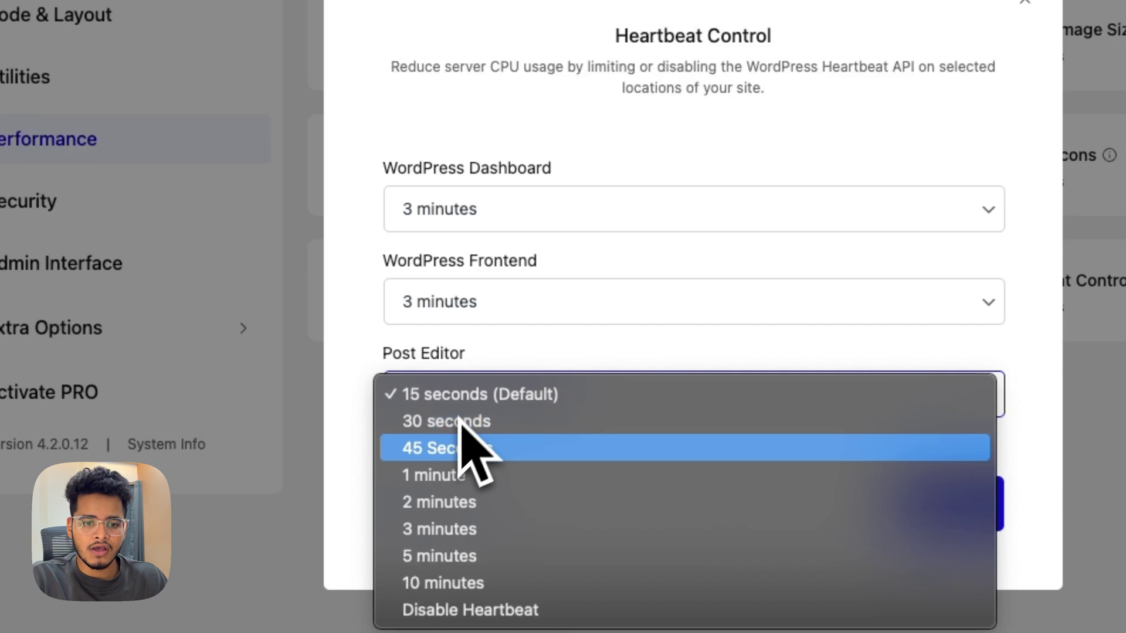
{"action": "left_click", "coordinate": [432, 530]}
{"action": "left_click", "coordinate": [503, 397]}
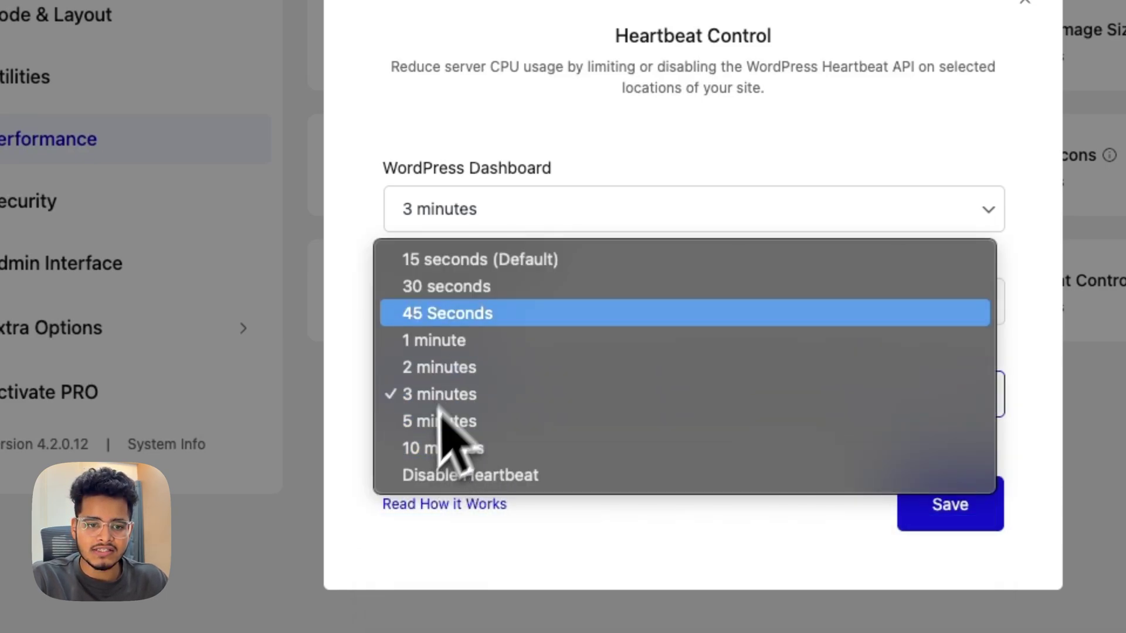
{"action": "left_click", "coordinate": [340, 281]}
{"action": "left_click", "coordinate": [466, 211]}
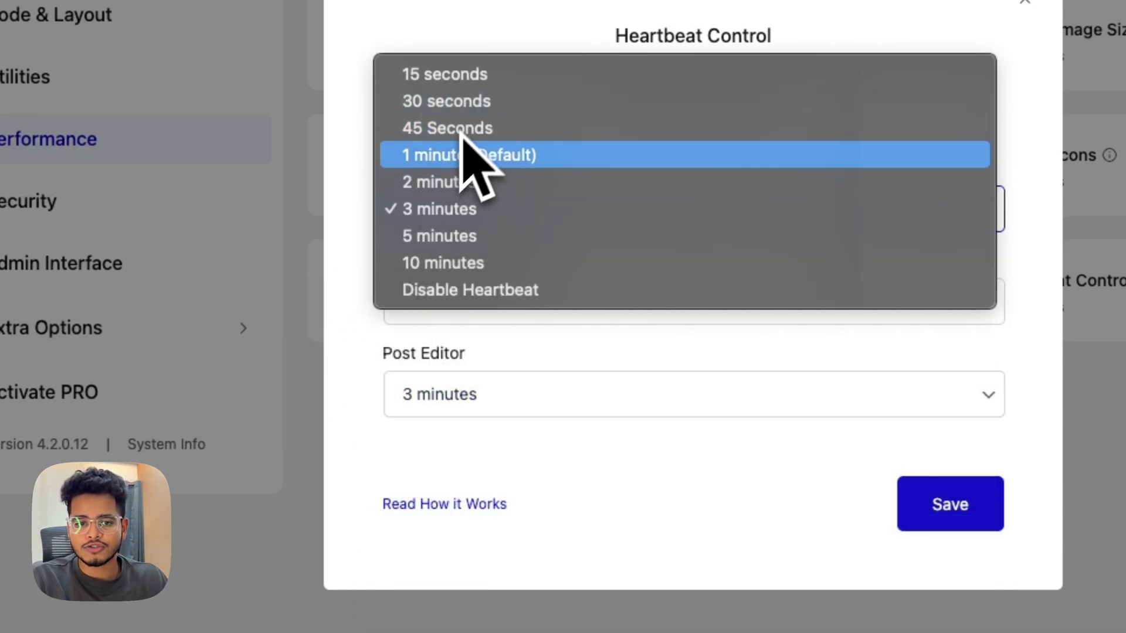
{"action": "left_click", "coordinate": [361, 188]}
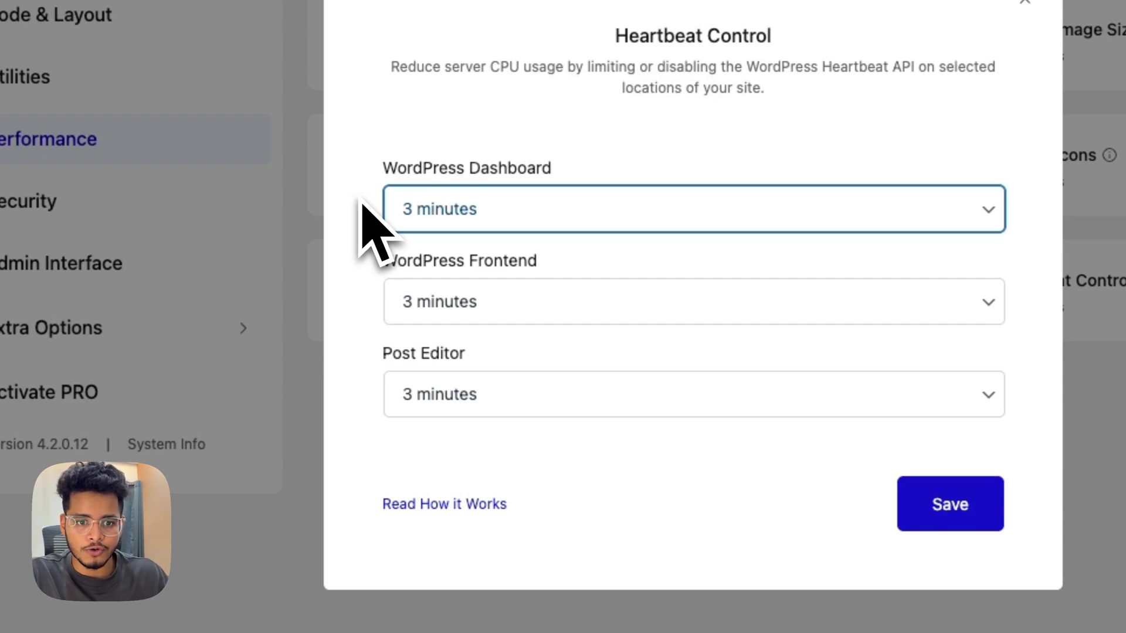
{"action": "left_click", "coordinate": [464, 226]}
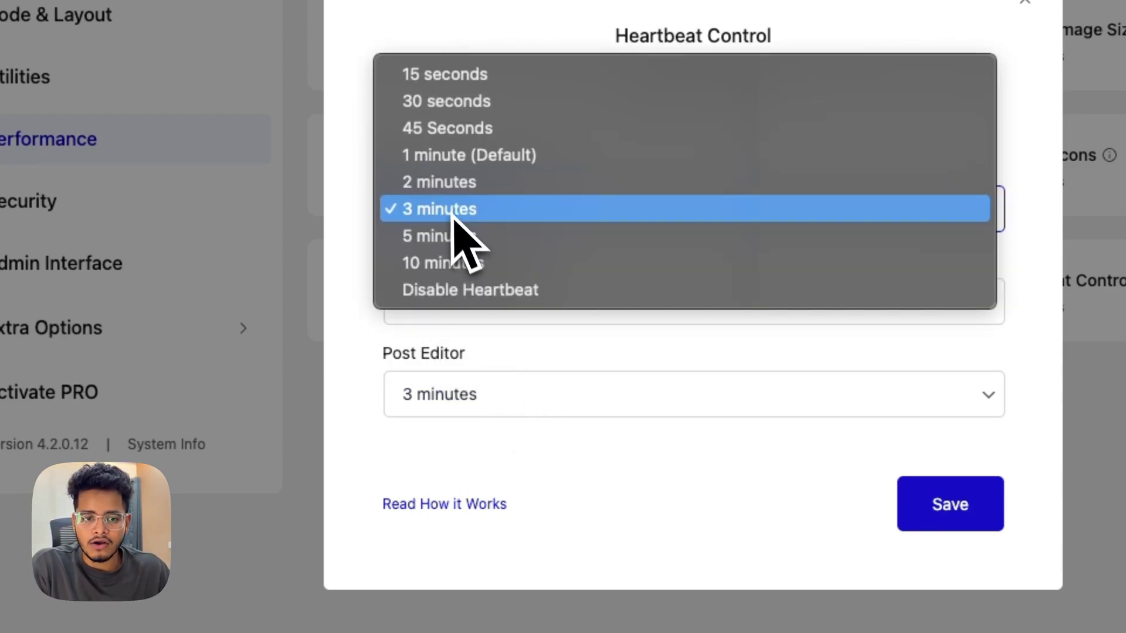
{"action": "left_click", "coordinate": [505, 400]}
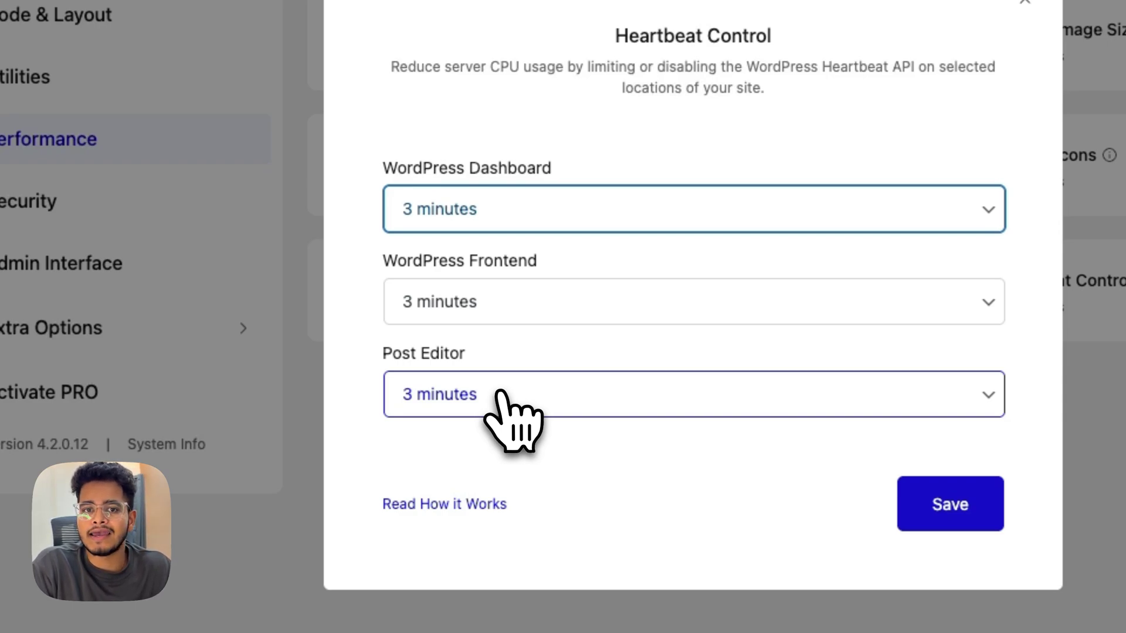
Step: Choose Disable Heartbeat for the Post Editor, WordPress Frontend and WordPress Dashboard, and save the Heartbeat Control settings
{"action": "left_click", "coordinate": [502, 394]}
{"action": "left_click", "coordinate": [466, 473]}
{"action": "left_click", "coordinate": [503, 302]}
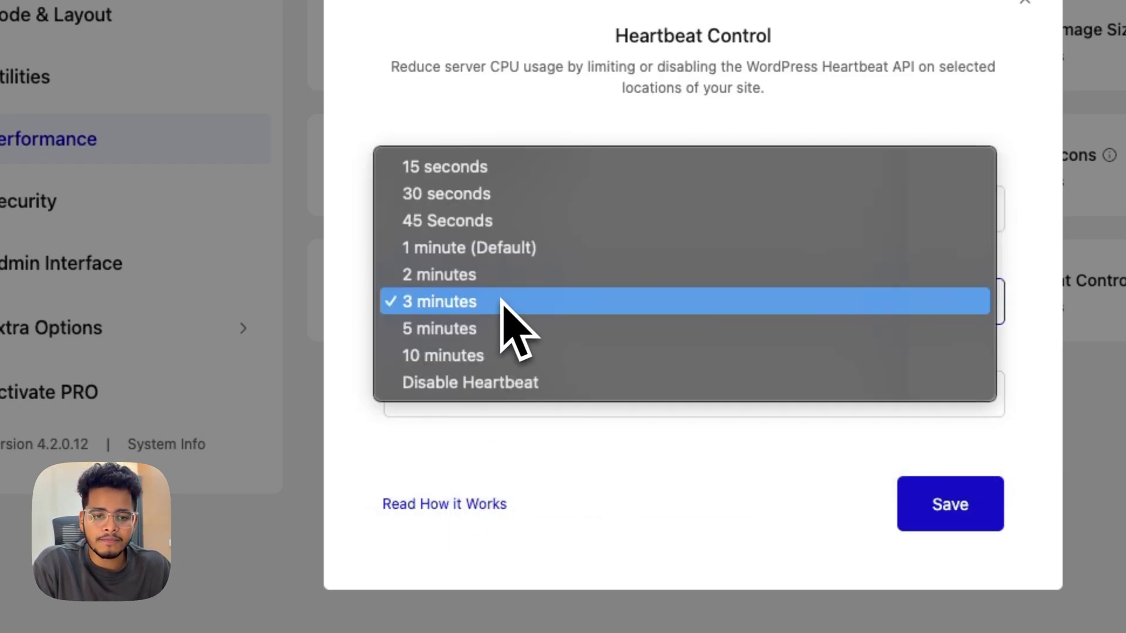
{"action": "left_click", "coordinate": [501, 302]}
{"action": "left_click", "coordinate": [487, 212]}
{"action": "left_click", "coordinate": [527, 289]}
{"action": "left_click", "coordinate": [918, 490]}
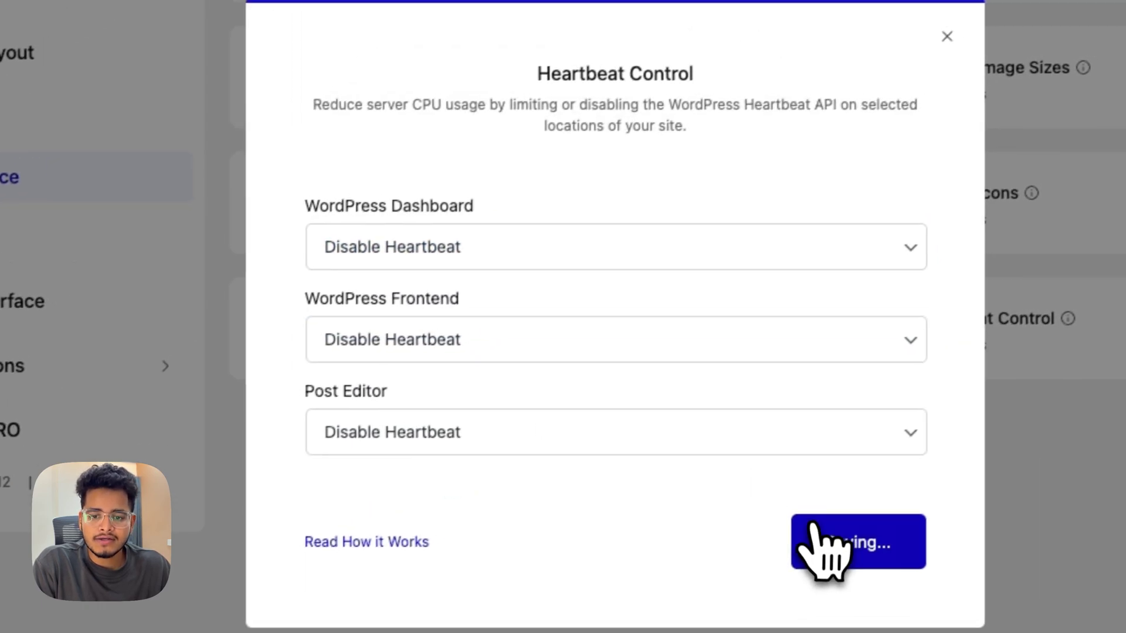
Step: Check the edited post, then close the Heartbeat Control settings and go to the Security settings
{"action": "left_click", "coordinate": [519, 30]}
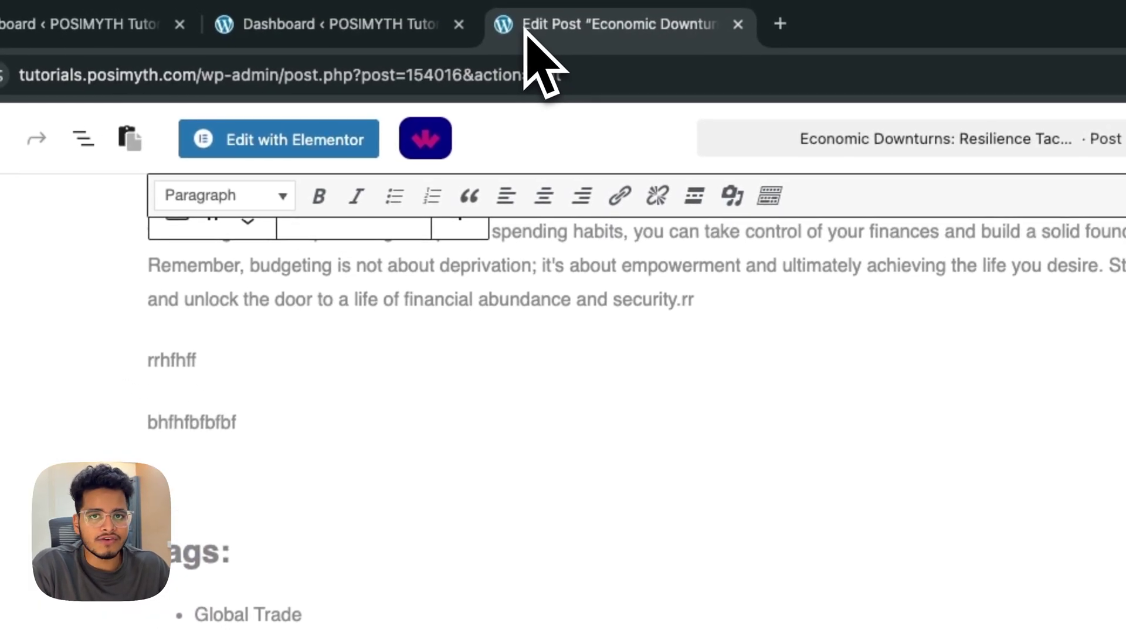
{"action": "left_click", "coordinate": [376, 48]}
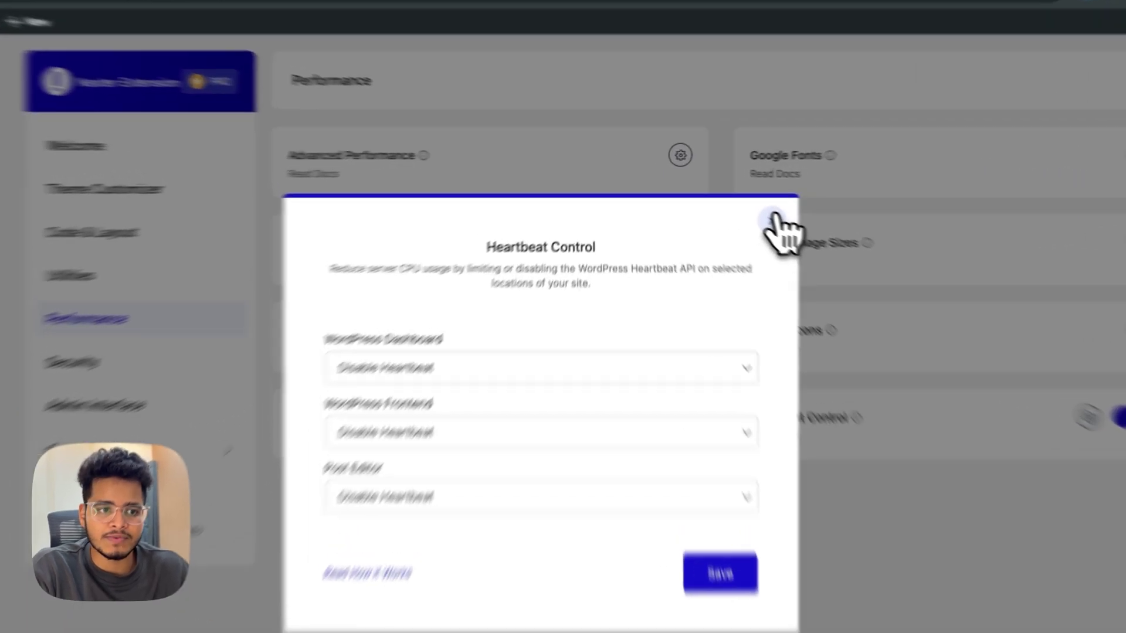
{"action": "left_click", "coordinate": [730, 205]}
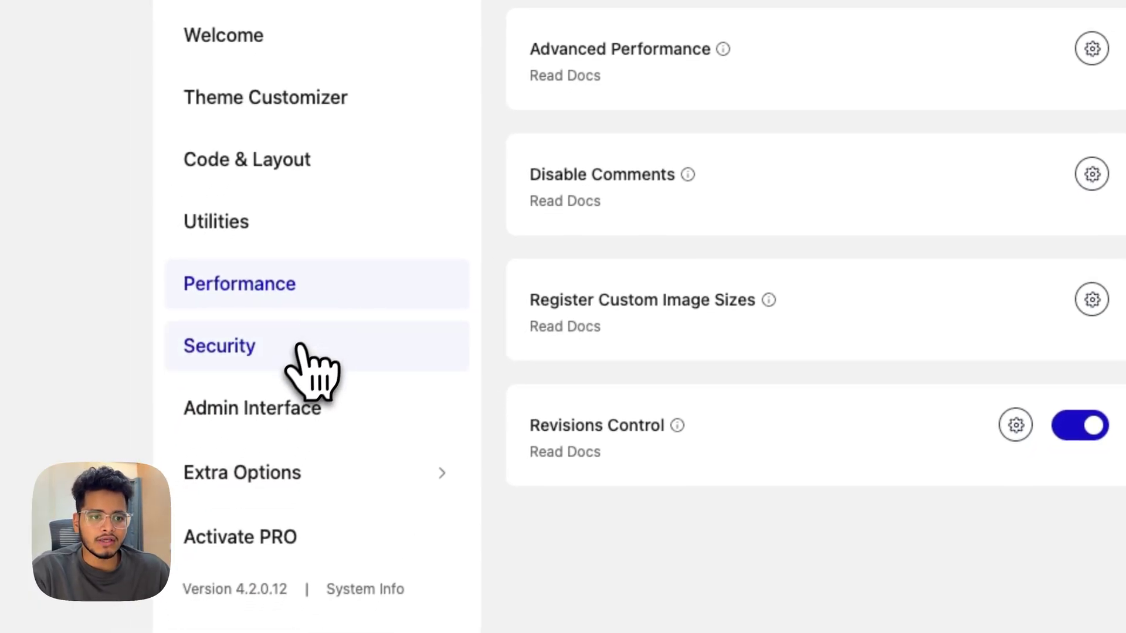
{"action": "left_click", "coordinate": [295, 349]}
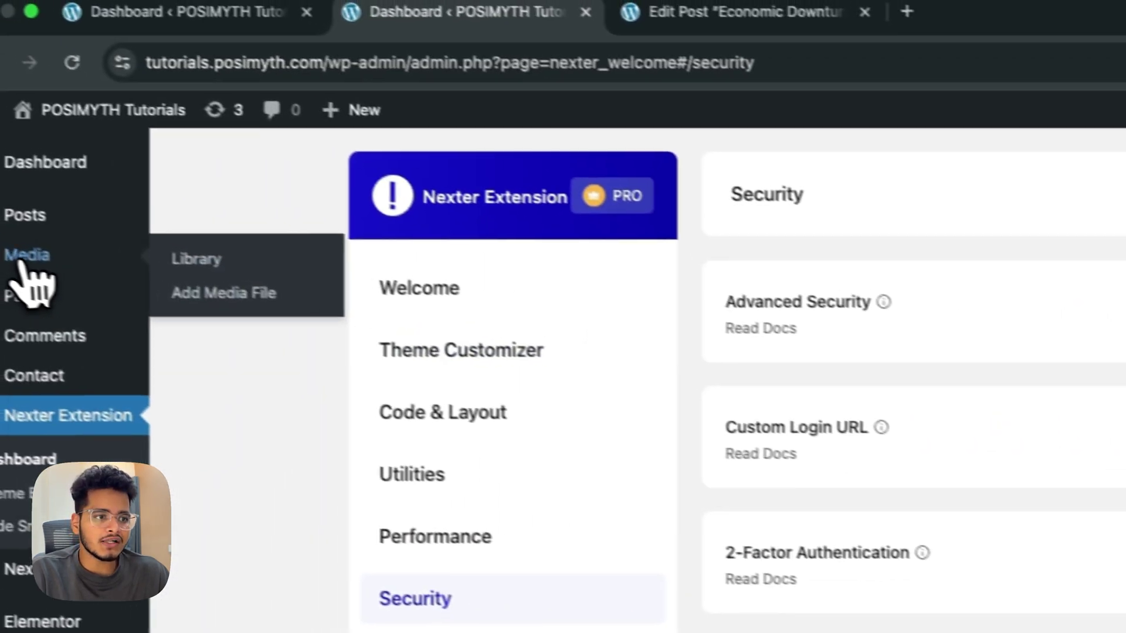
Step: Open the Media Library in a new tab and the Hat Chef SVG Vector page in another, then return to the library
{"action": "right_click", "coordinate": [24, 266]}
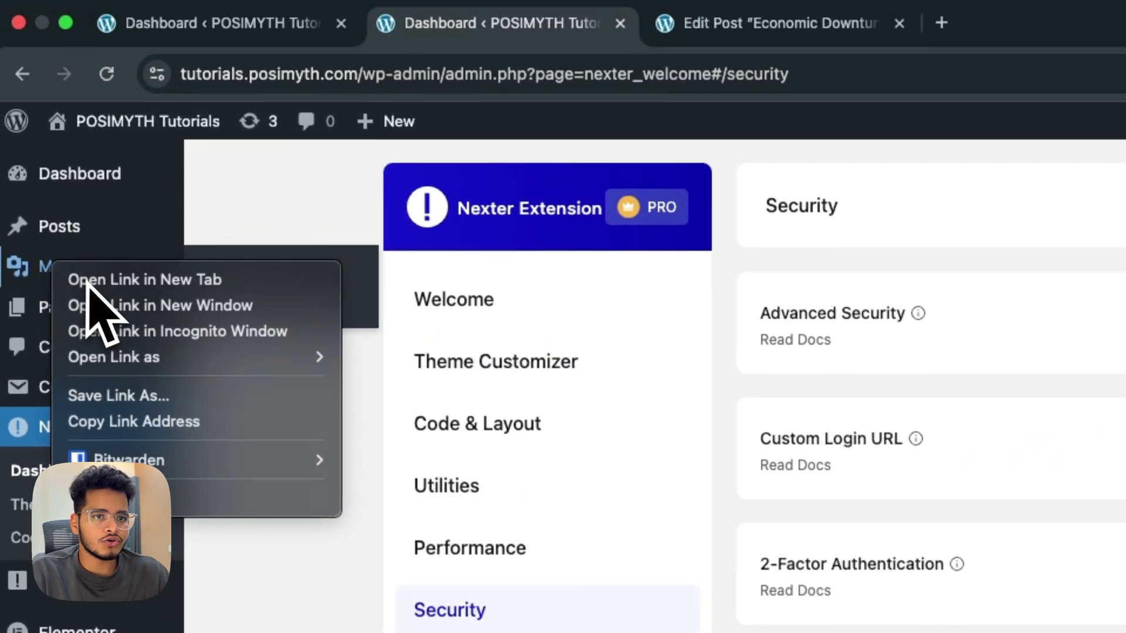
{"action": "left_click", "coordinate": [139, 279]}
{"action": "left_click", "coordinate": [587, 44]}
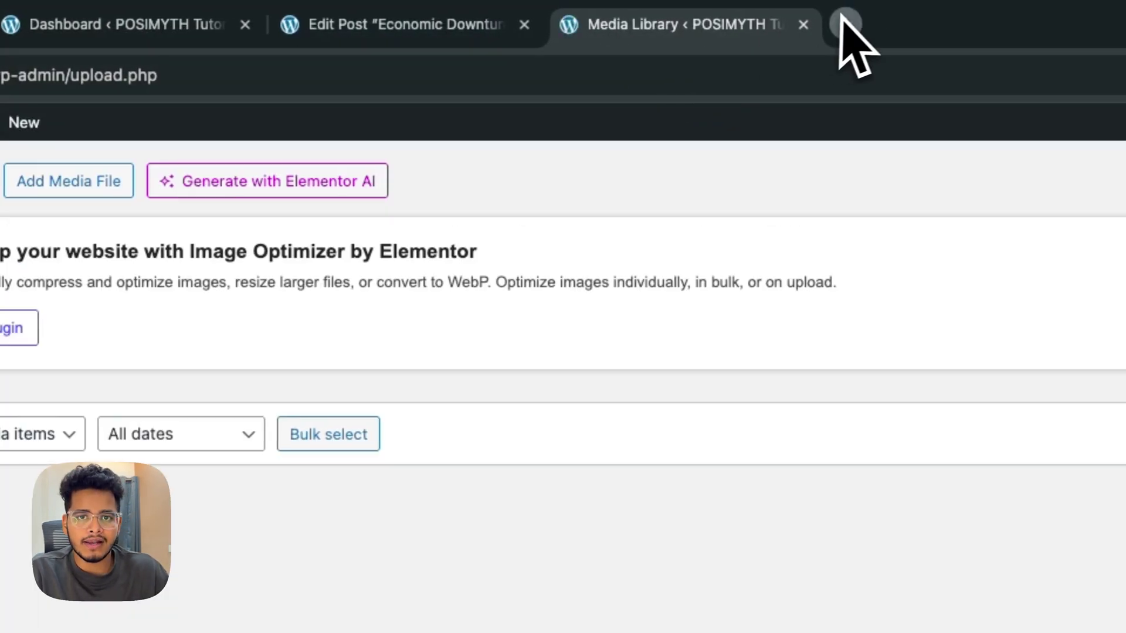
{"action": "left_click", "coordinate": [847, 24]}
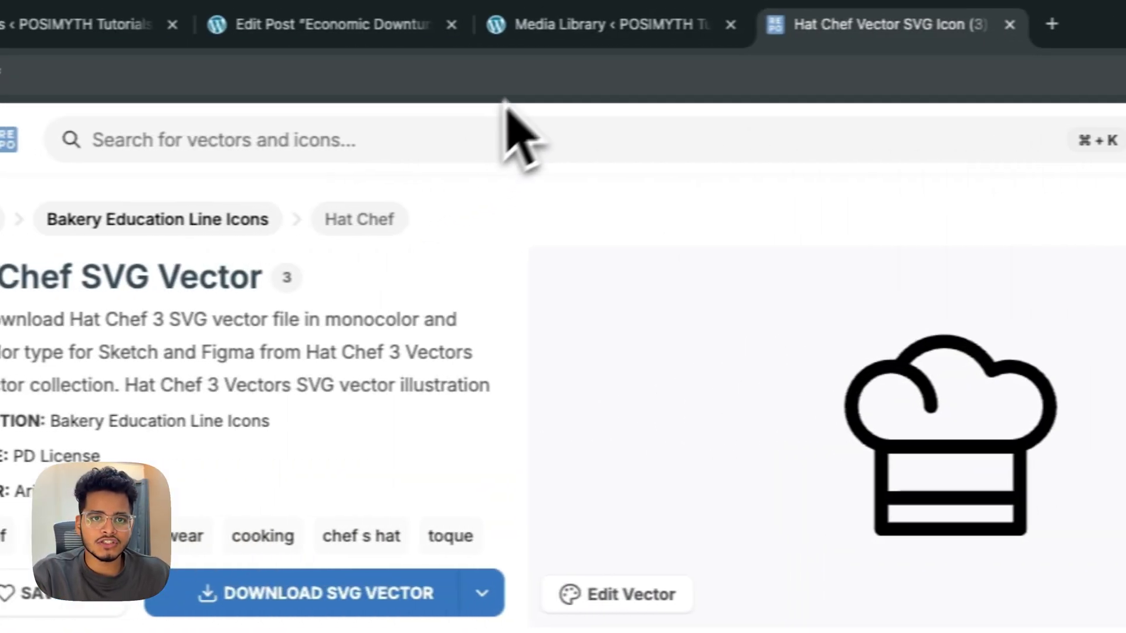
{"action": "left_click", "coordinate": [317, 24]}
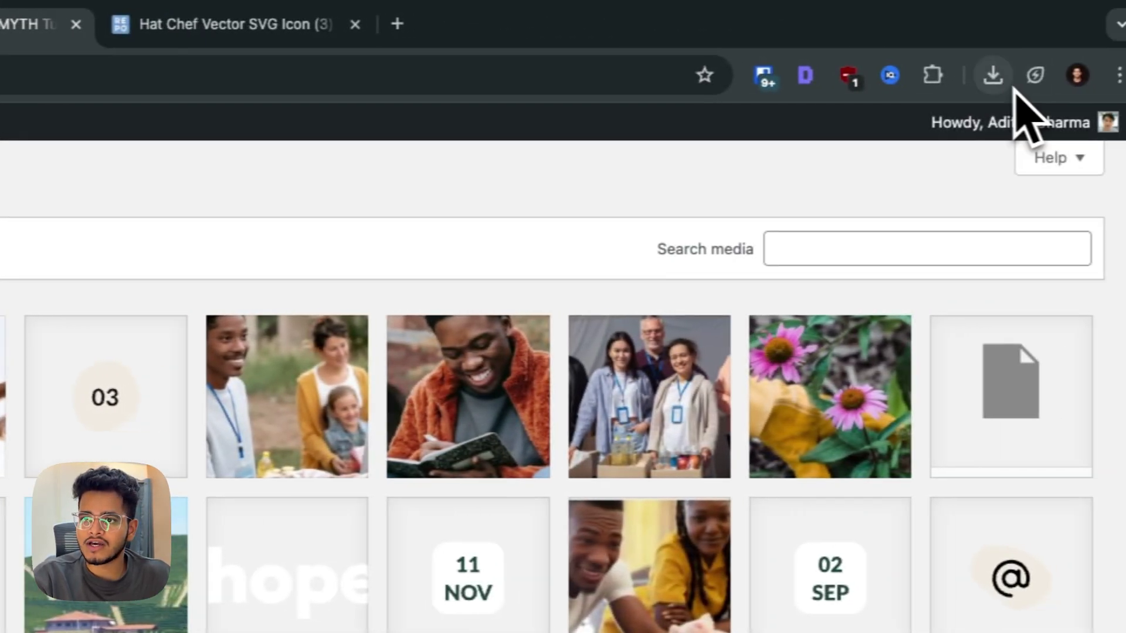
Step: Try to upload the downloaded hat-chef-svgrepo-com.svg file to the Media Library
{"action": "left_click", "coordinate": [993, 72]}
{"action": "left_click_drag", "start_coordinate": [837, 209], "coordinate": [76, 234]}
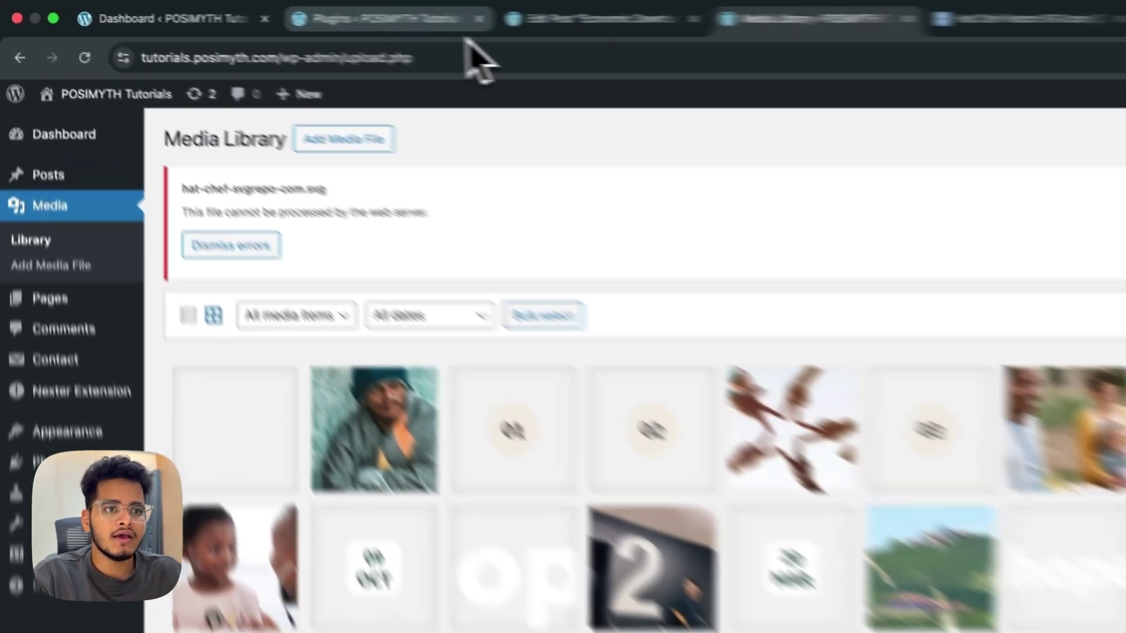
Step: Enable SVG Upload in the Nexter Extension Security settings for the Administrator role and save
{"action": "left_click", "coordinate": [252, 11]}
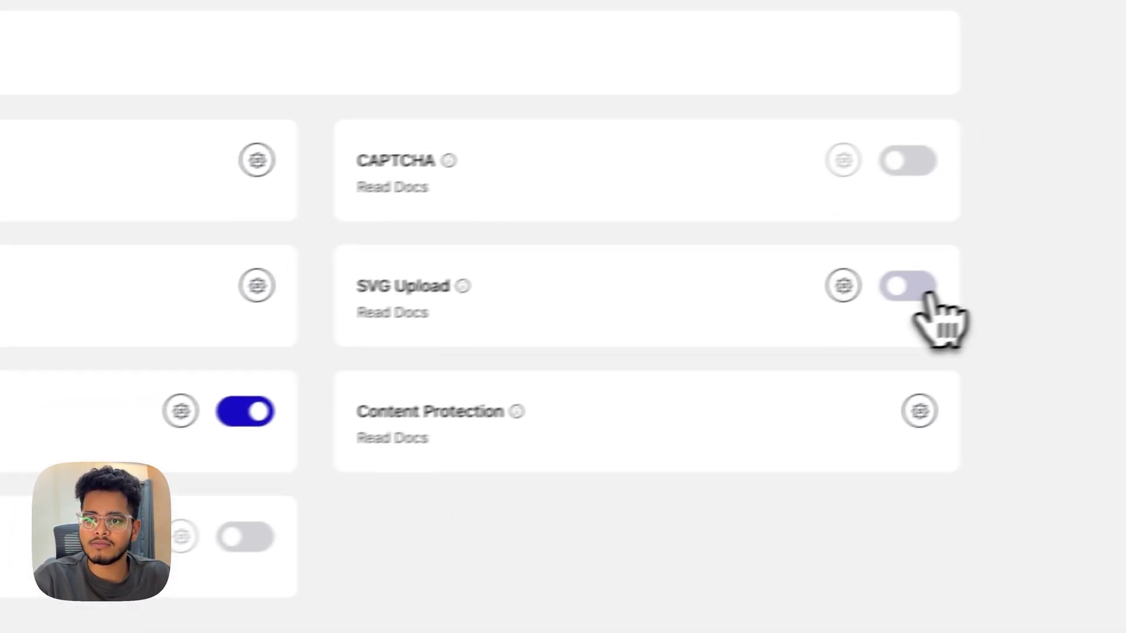
{"action": "left_click", "coordinate": [915, 286]}
{"action": "left_click", "coordinate": [845, 288]}
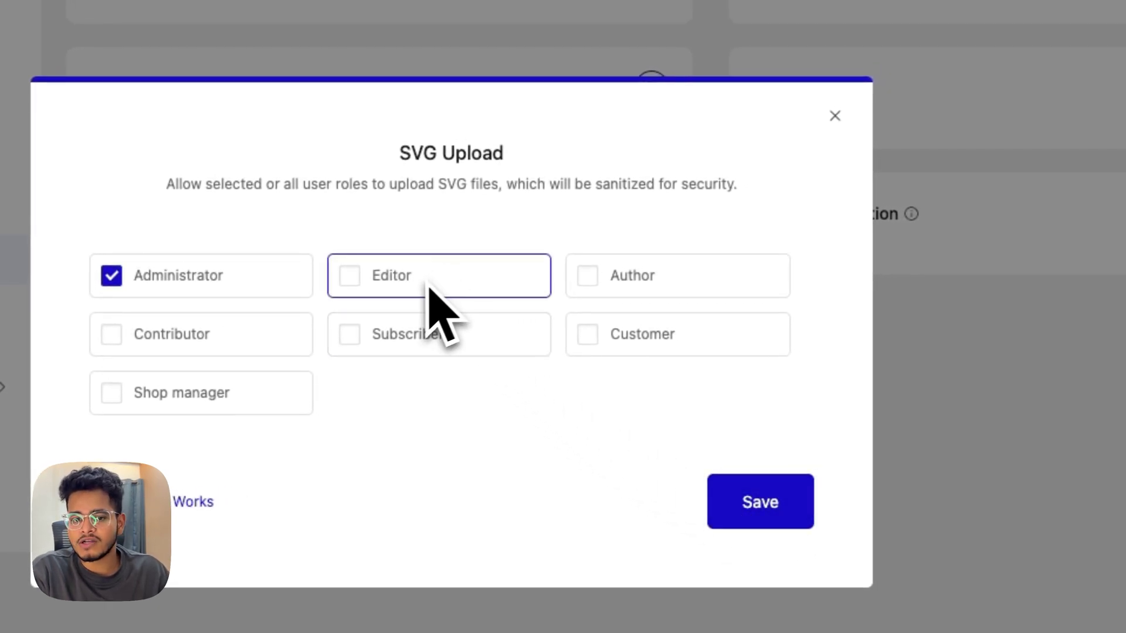
{"action": "left_click", "coordinate": [744, 504]}
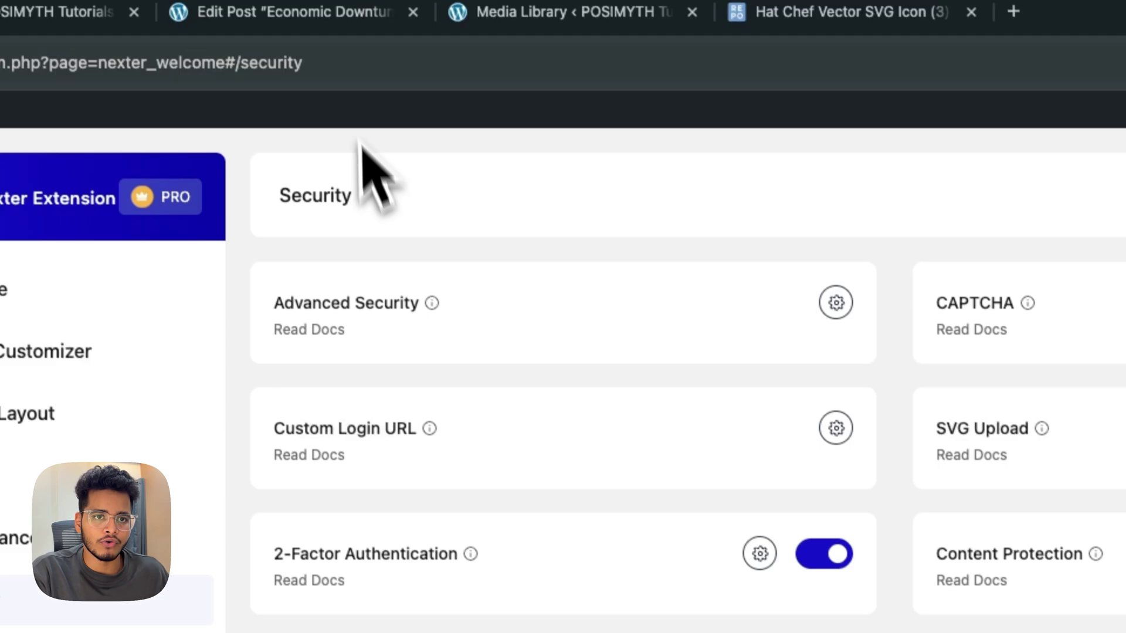
Step: Upload the downloaded hat chef SVG to the Media Library and open its attachment details
{"action": "left_click", "coordinate": [344, 17]}
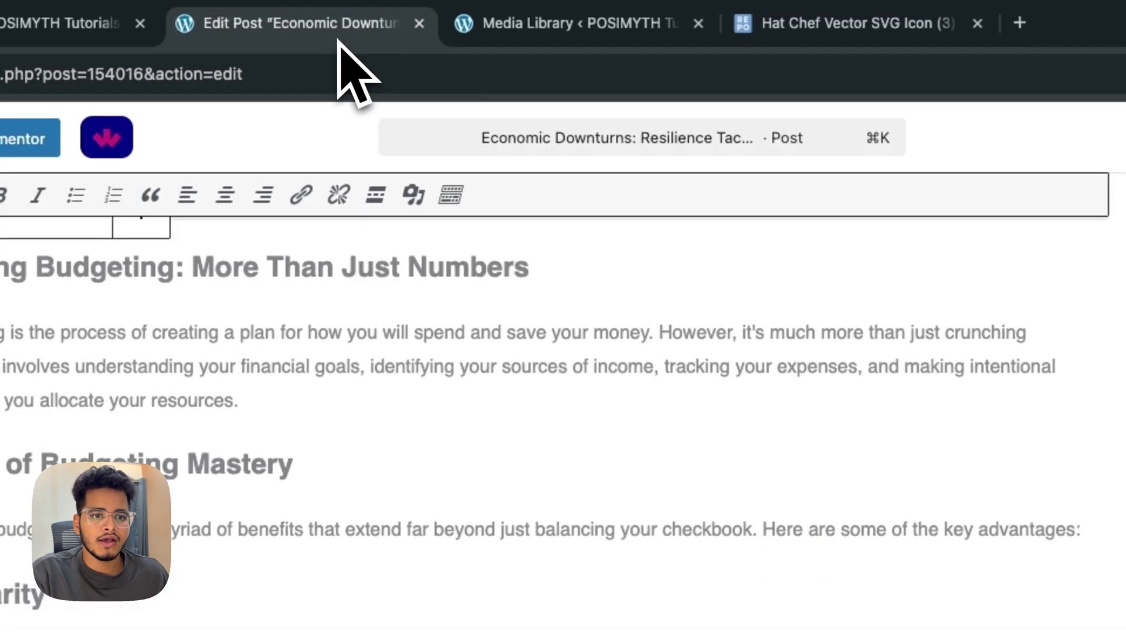
{"action": "left_click", "coordinate": [523, 18]}
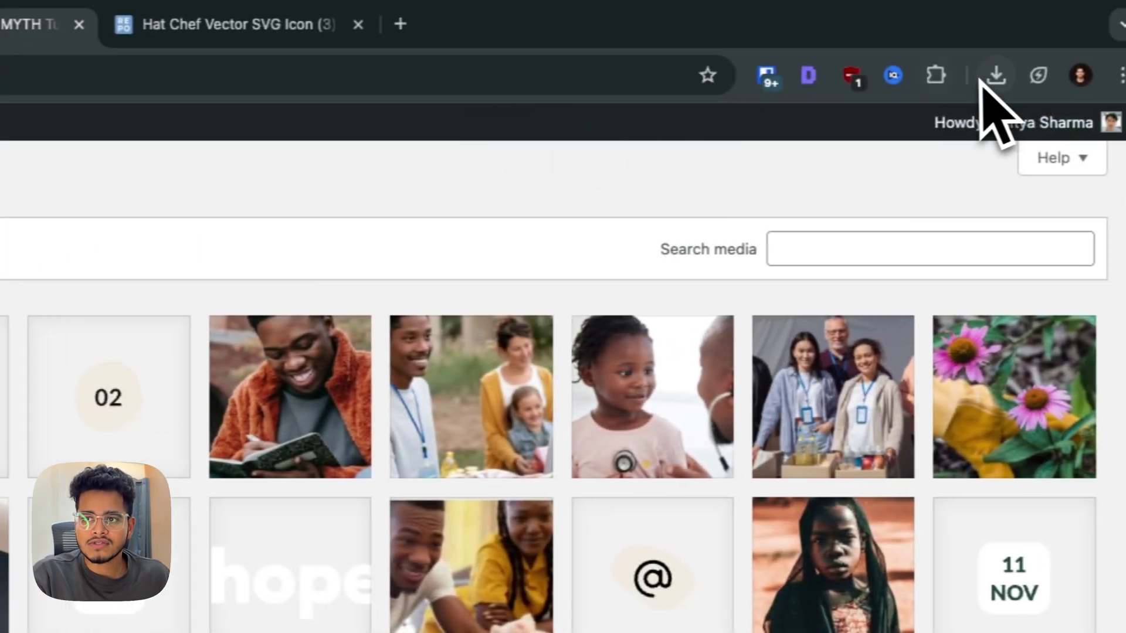
{"action": "left_click", "coordinate": [974, 75]}
{"action": "left_click_drag", "start_coordinate": [786, 176], "coordinate": [315, 364]}
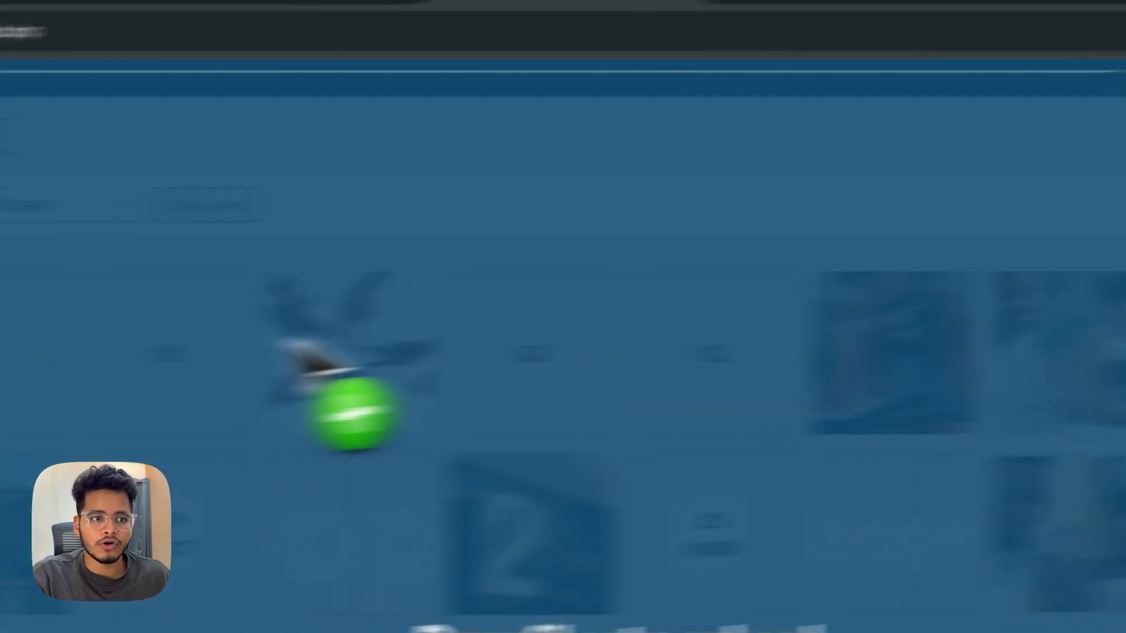
{"action": "left_click", "coordinate": [151, 322]}
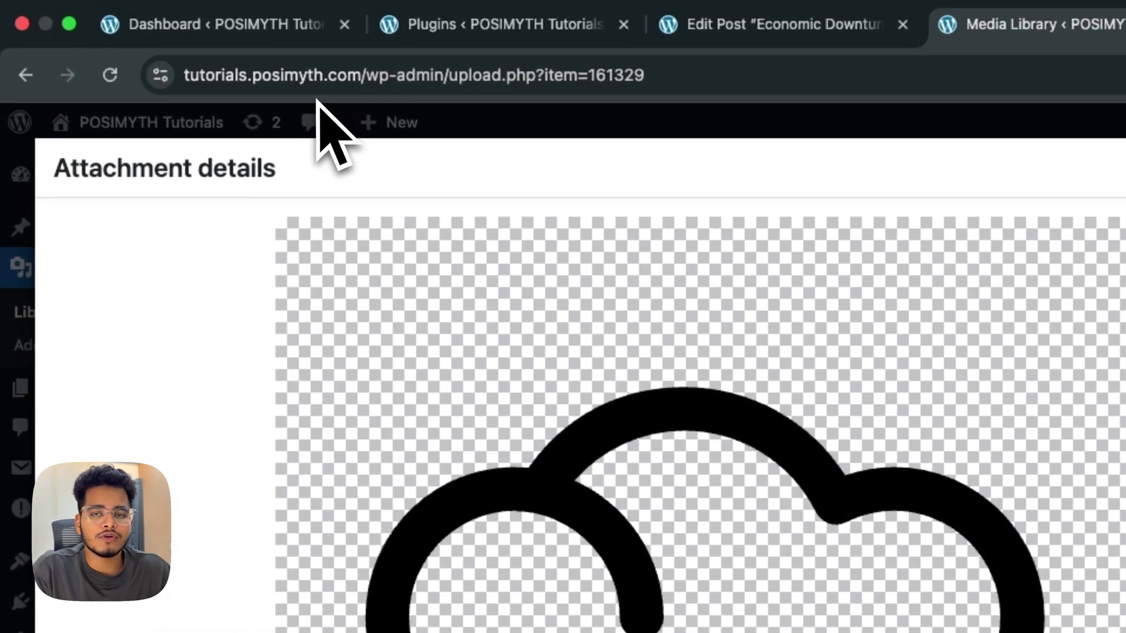
Step: Enable Hide Email from Spam Bots and Hide Author URLs for Security in the Advanced Security settings, and save
{"action": "left_click", "coordinate": [299, 23]}
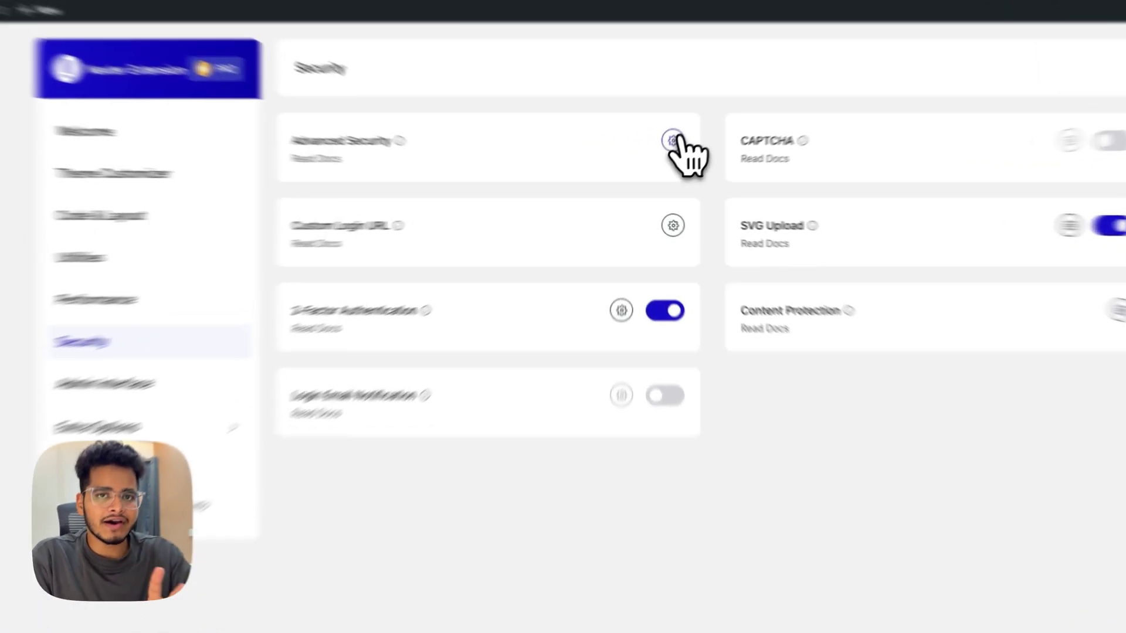
{"action": "left_click", "coordinate": [665, 160]}
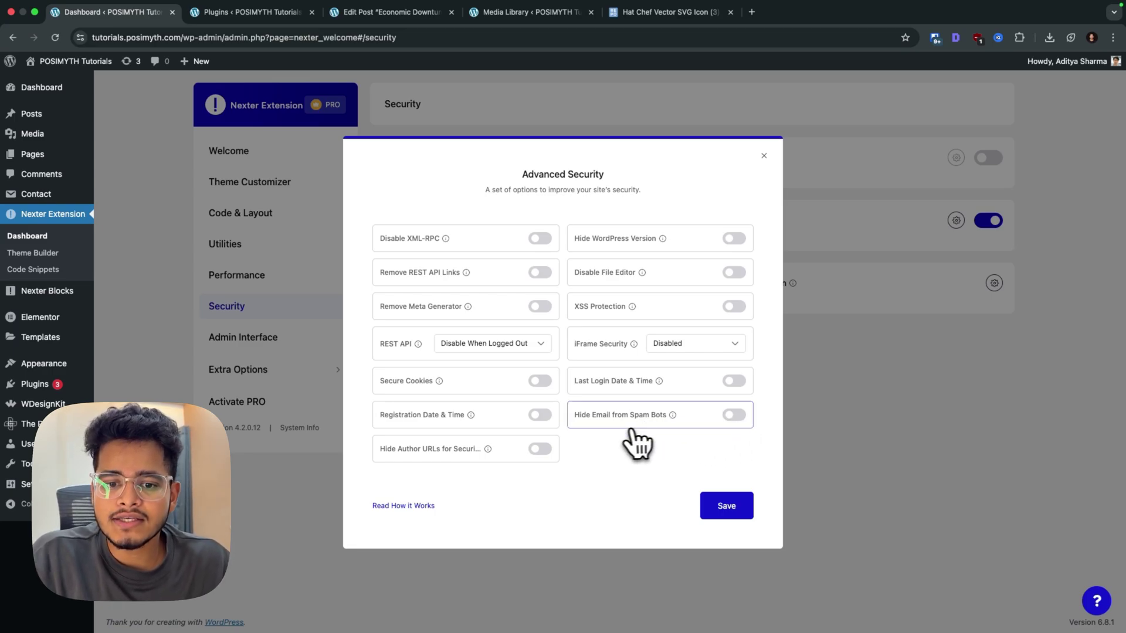
{"action": "left_click", "coordinate": [731, 415]}
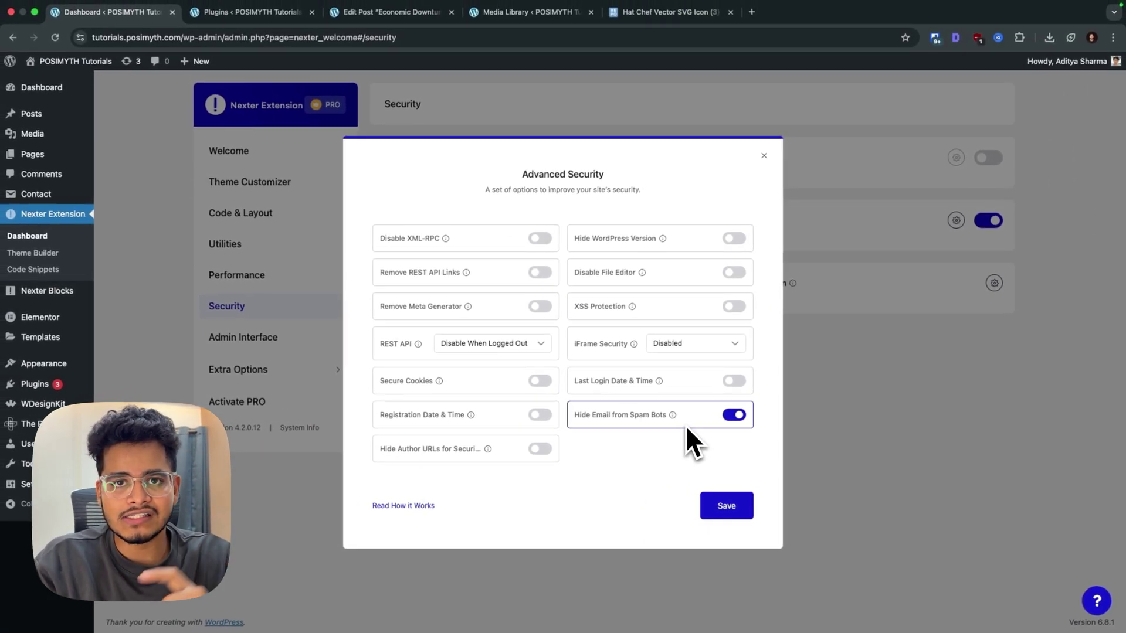
{"action": "mouse_move", "coordinate": [672, 417]}
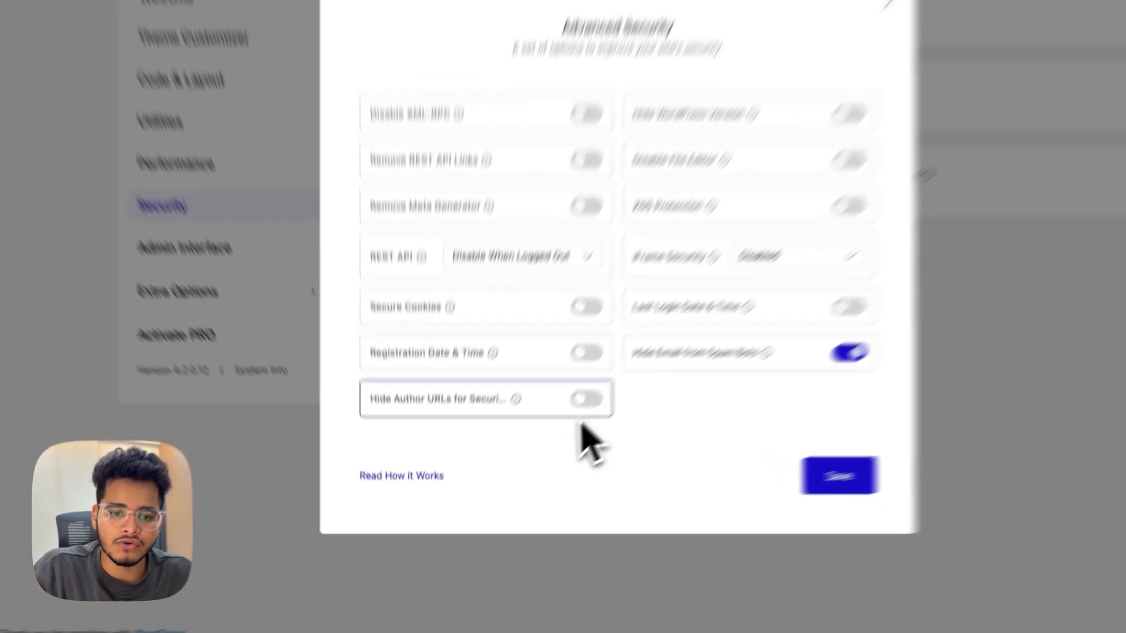
{"action": "left_click", "coordinate": [539, 448]}
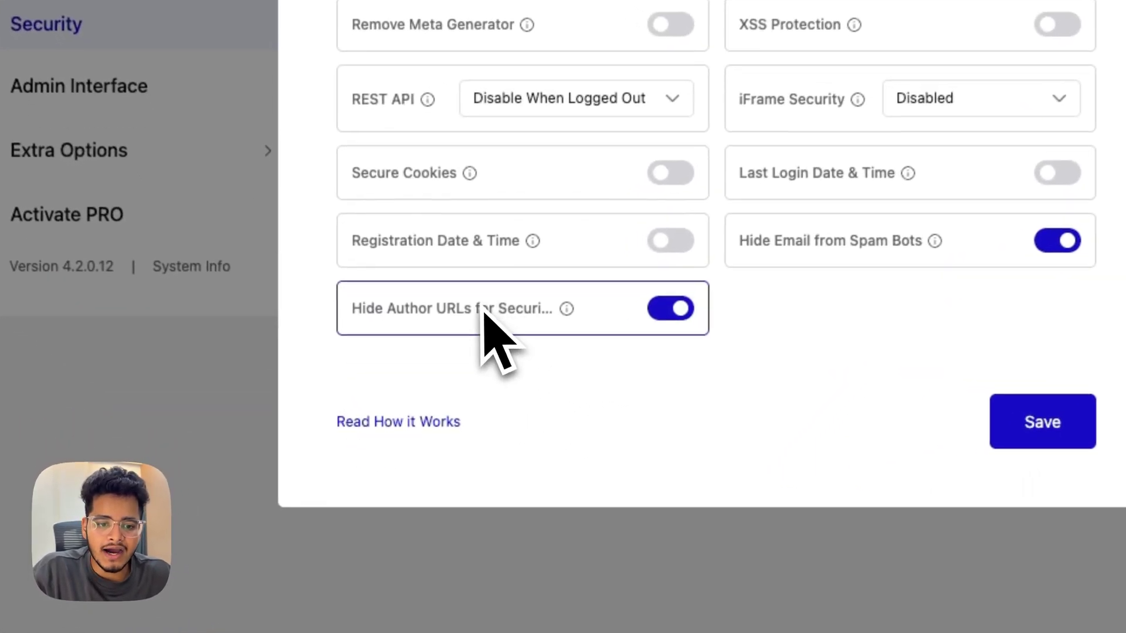
{"action": "mouse_move", "coordinate": [566, 311]}
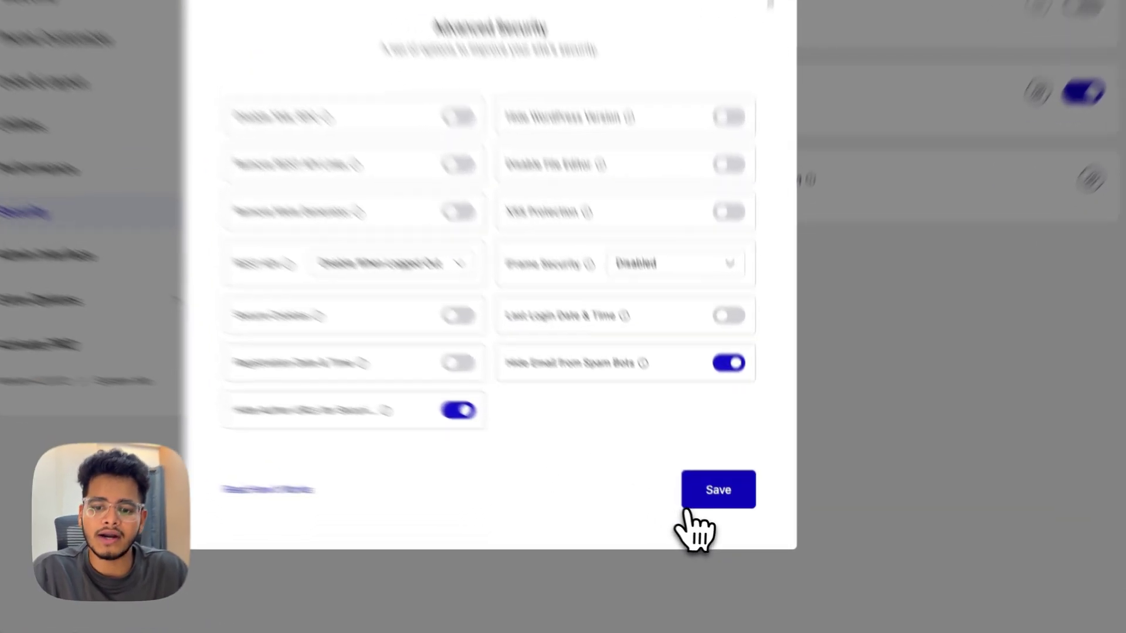
{"action": "left_click", "coordinate": [727, 505]}
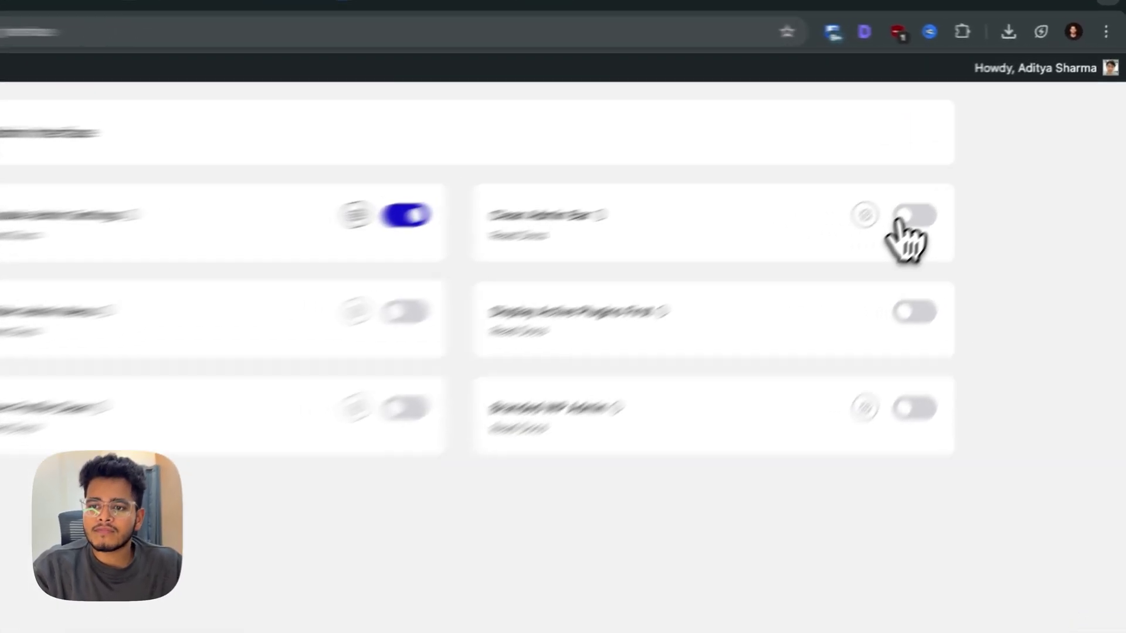
Step: Enable Clean Admin Bar under Admin Interface and turn on removal of "Howdy", the Help tab and drawer, and the New Content menu
{"action": "left_click", "coordinate": [988, 158]}
{"action": "left_click", "coordinate": [788, 266]}
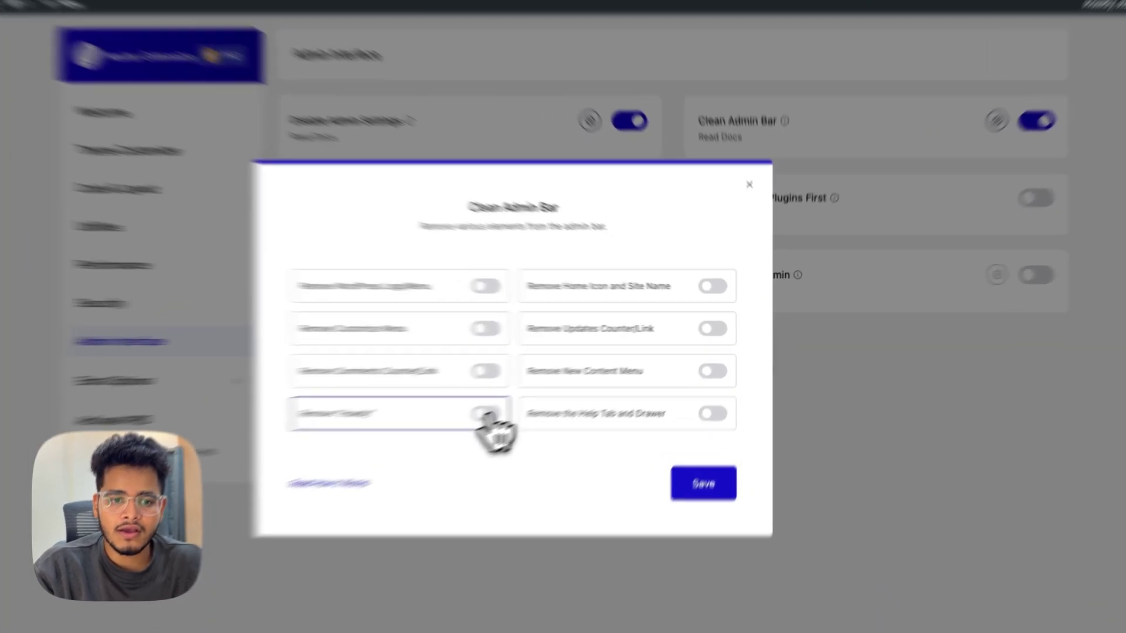
{"action": "left_click", "coordinate": [540, 395]}
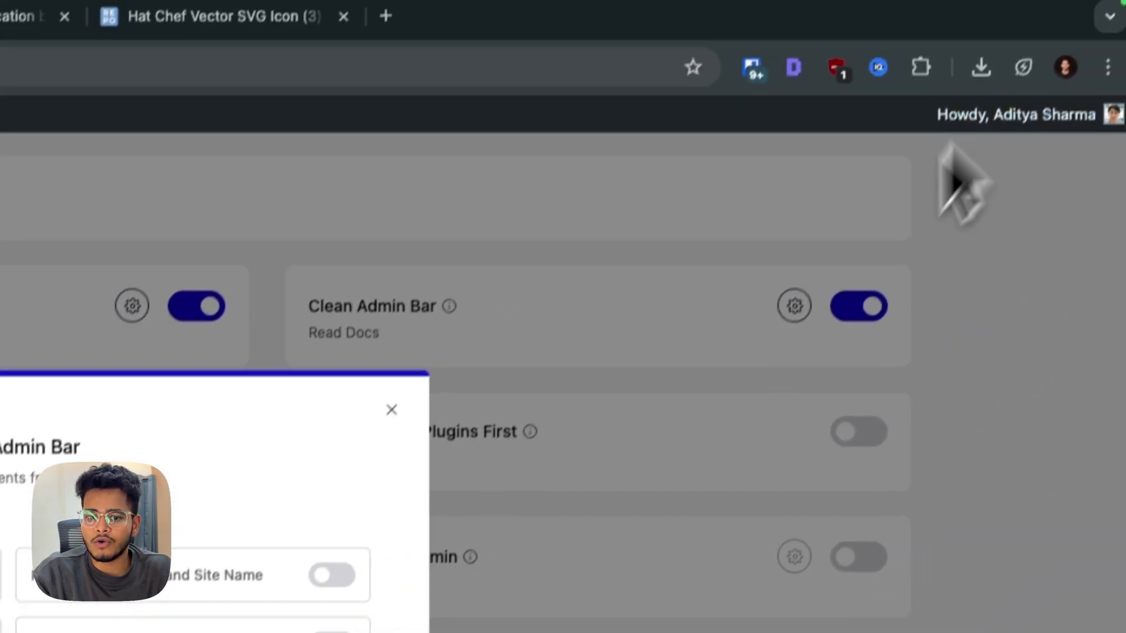
{"action": "left_click", "coordinate": [559, 353]}
{"action": "left_click", "coordinate": [563, 284]}
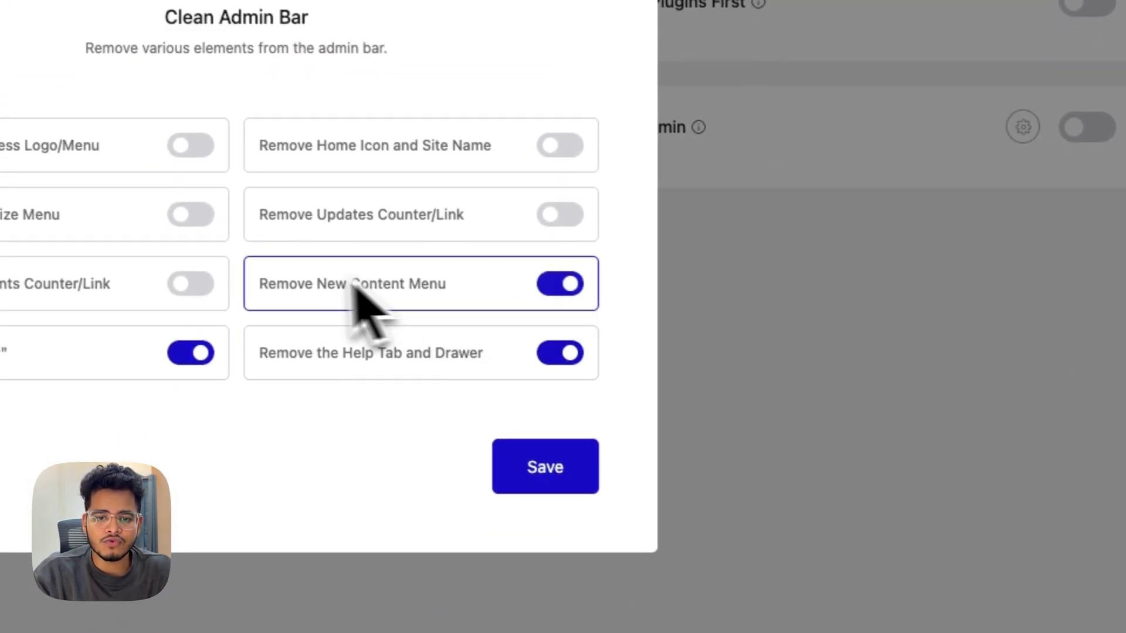
Step: Also remove the comments counter, Customize menu, WordPress logo, home icon with site name, and updates counter from the admin bar, and save
{"action": "left_click", "coordinate": [191, 284]}
{"action": "left_click", "coordinate": [191, 215]}
{"action": "left_click", "coordinate": [191, 146]}
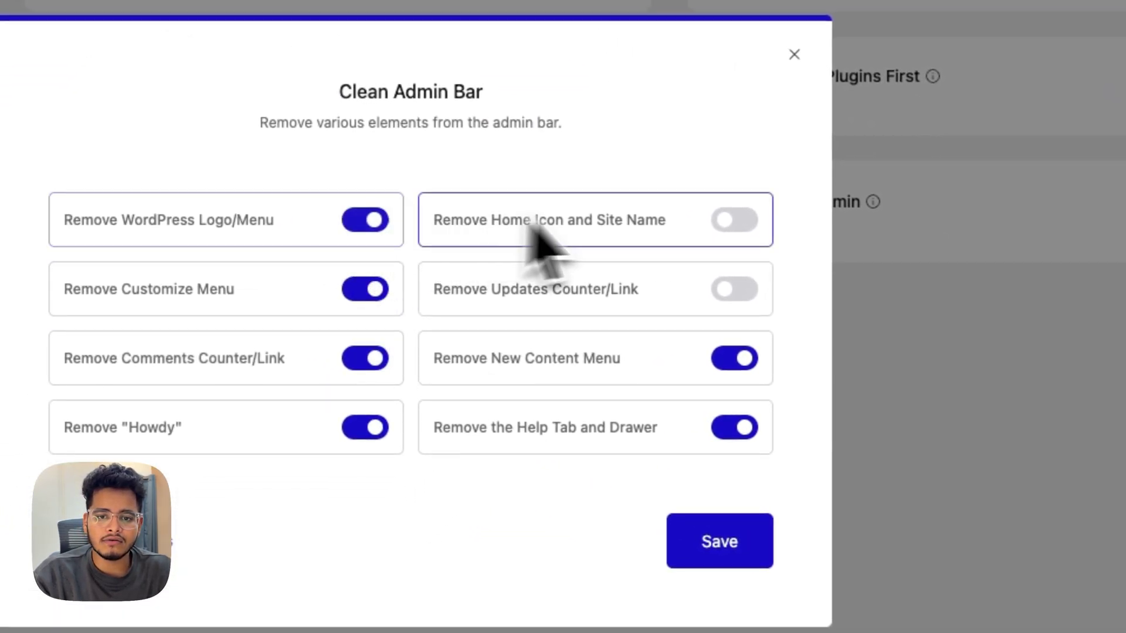
{"action": "left_click", "coordinate": [735, 221]}
{"action": "left_click", "coordinate": [734, 289]}
{"action": "left_click", "coordinate": [720, 541]}
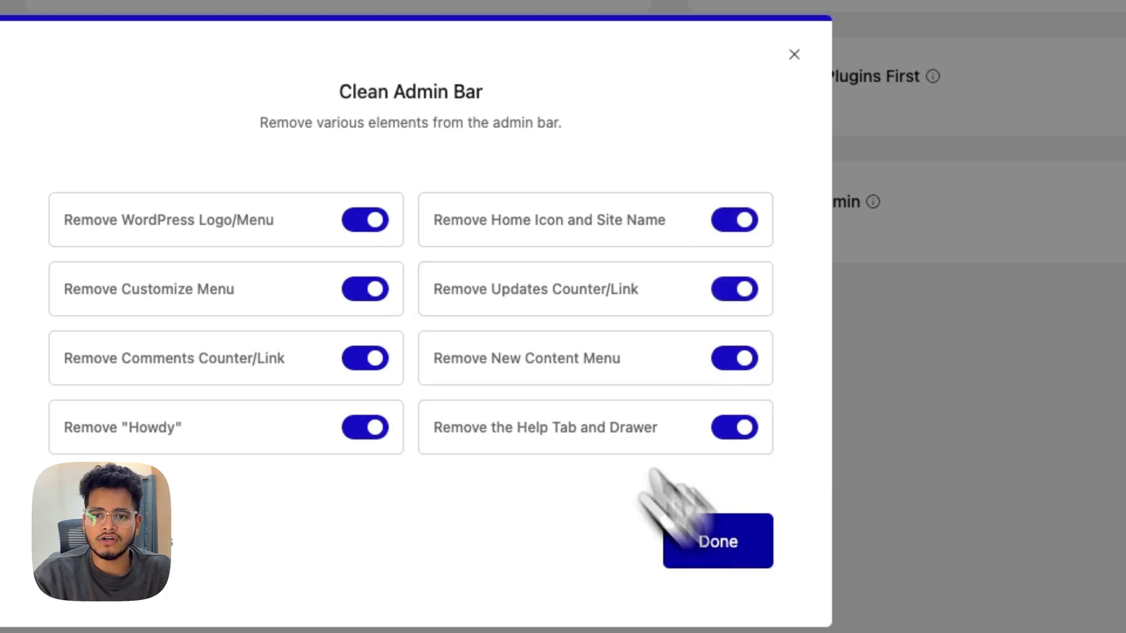
Step: Open the live site in a new browser tab, then close the Clean Admin Bar settings
{"action": "mouse_move", "coordinate": [97, 132]}
{"action": "right_click", "coordinate": [70, 160]}
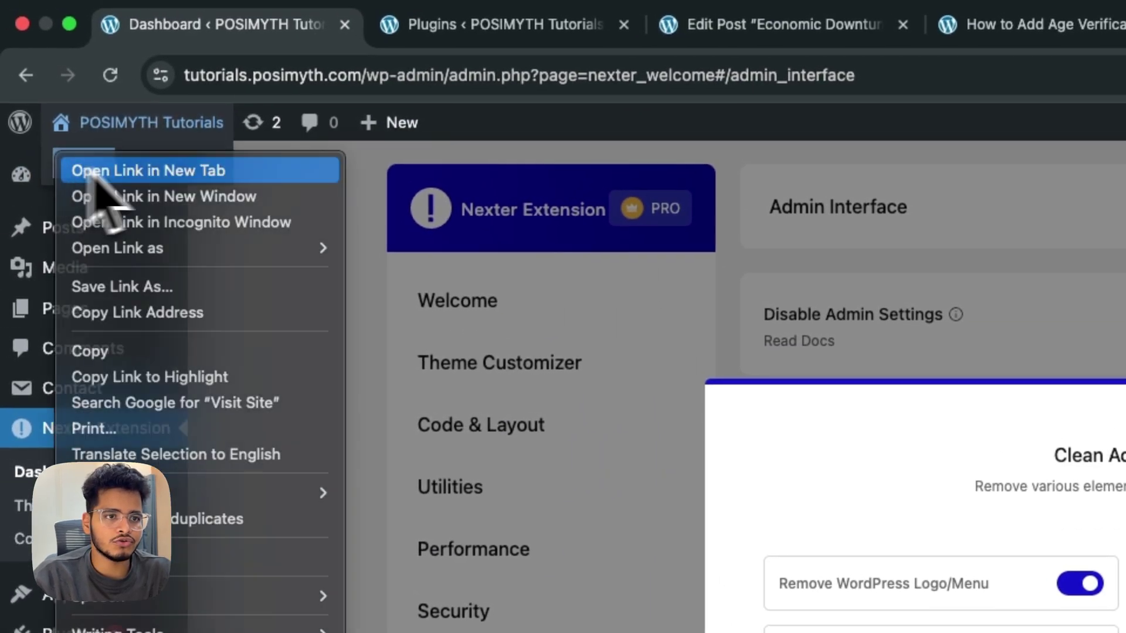
{"action": "left_click", "coordinate": [97, 176]}
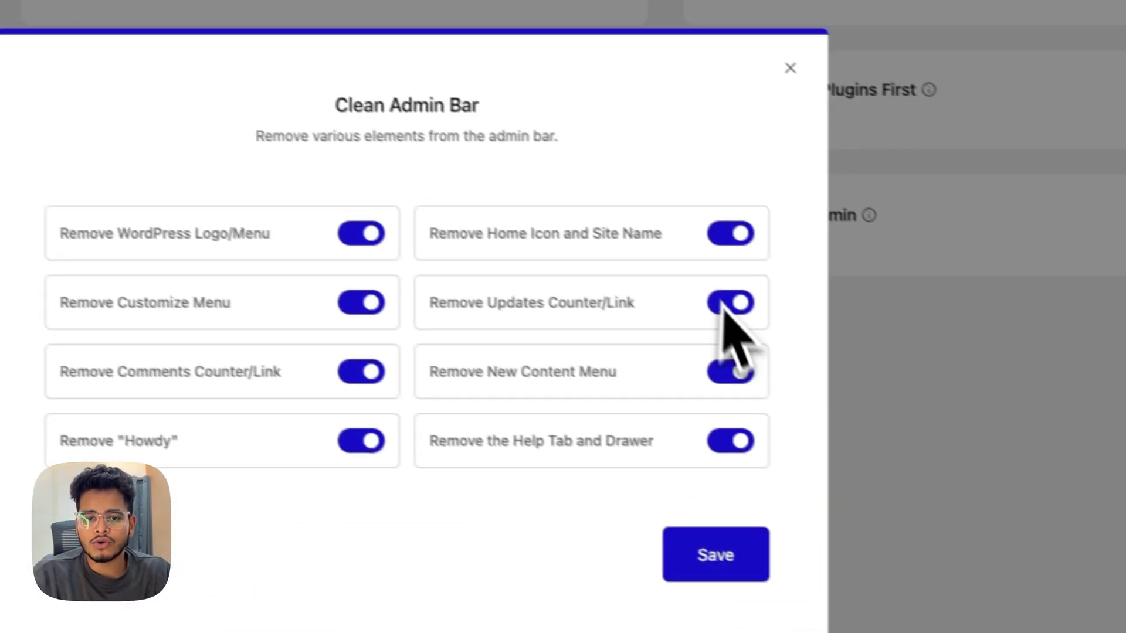
{"action": "left_click", "coordinate": [790, 68]}
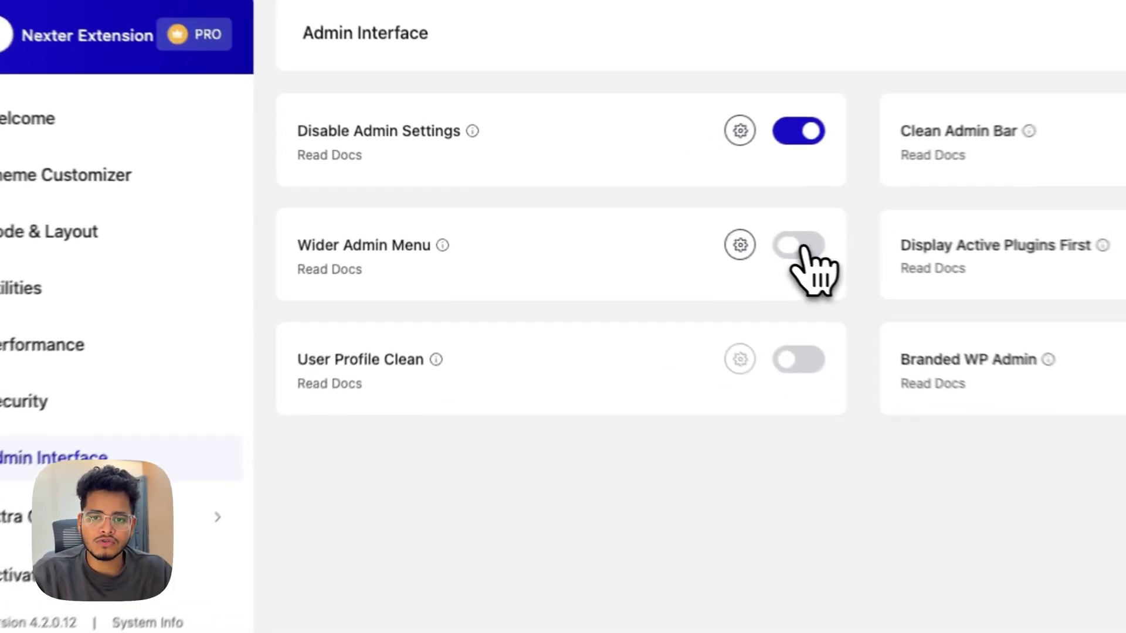
Step: Enable Wider Admin Menu, set the menu width to 400 px, save it and close its settings
{"action": "left_click", "coordinate": [660, 220]}
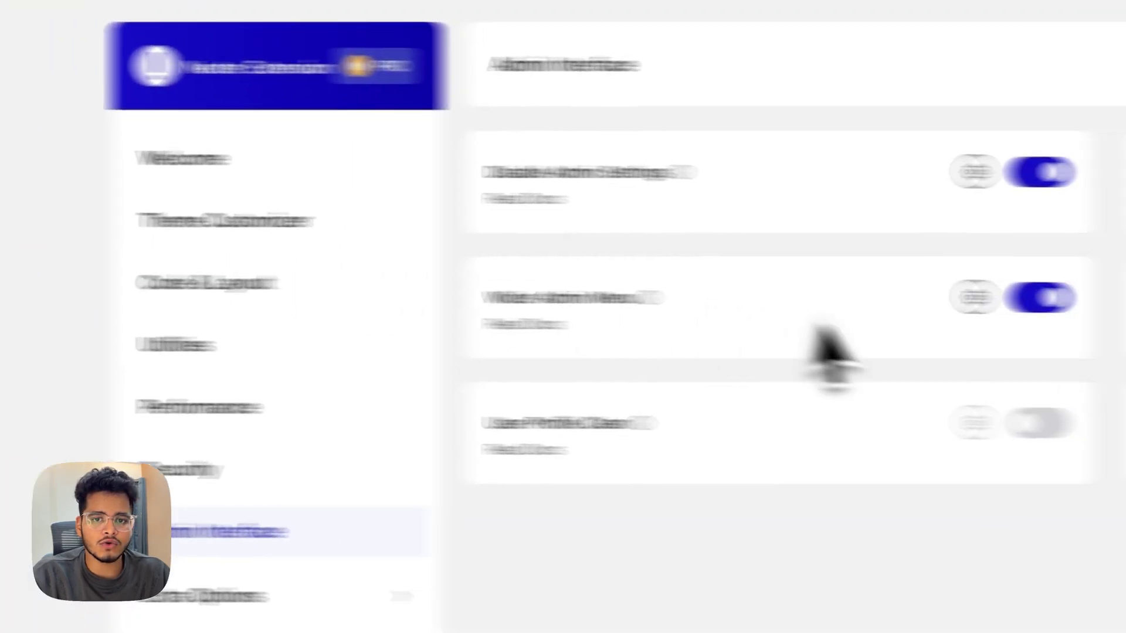
{"action": "left_click", "coordinate": [973, 297]}
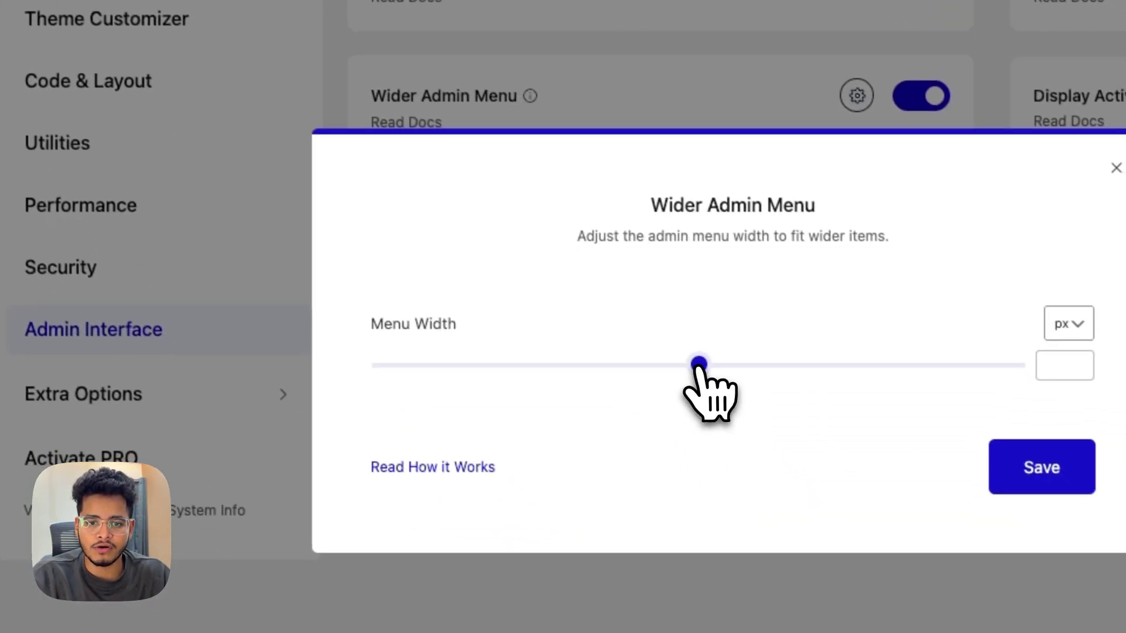
{"action": "left_click_drag", "start_coordinate": [743, 401], "coordinate": [879, 401]}
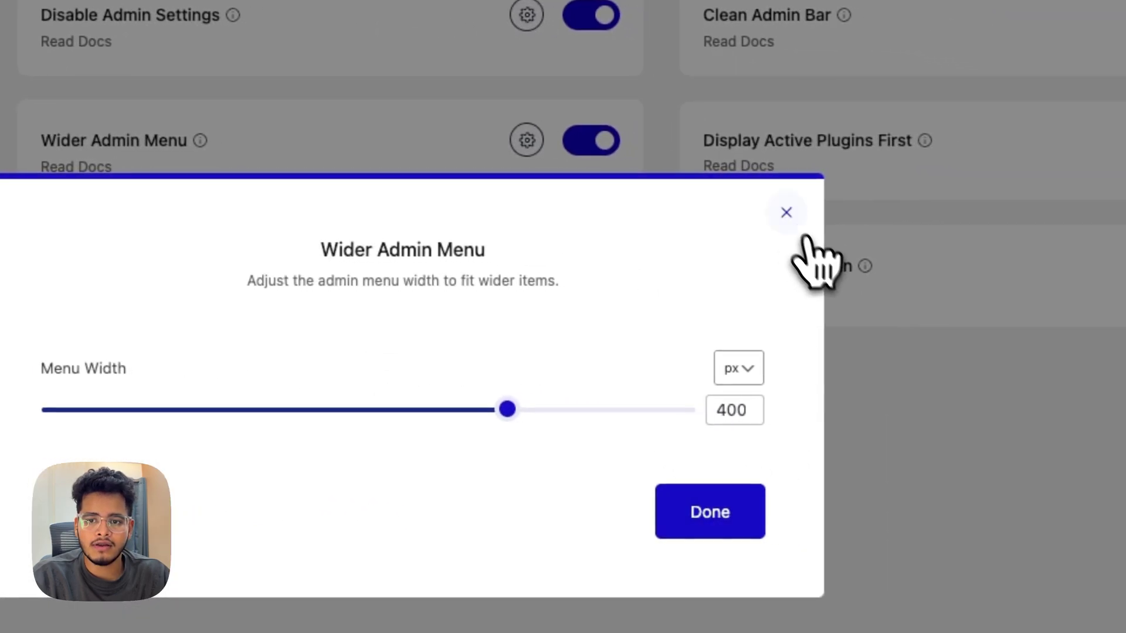
{"action": "left_click", "coordinate": [786, 212]}
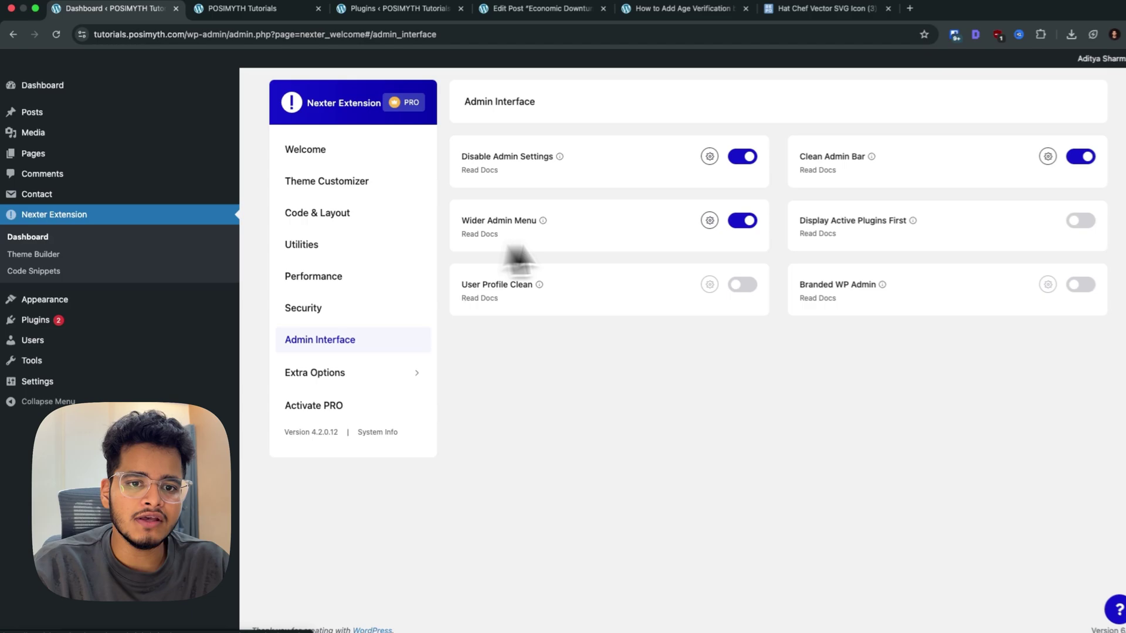
Step: Inspect the widened admin menu and its submenus, then disable Wider Admin Menu
{"action": "mouse_move", "coordinate": [48, 307]}
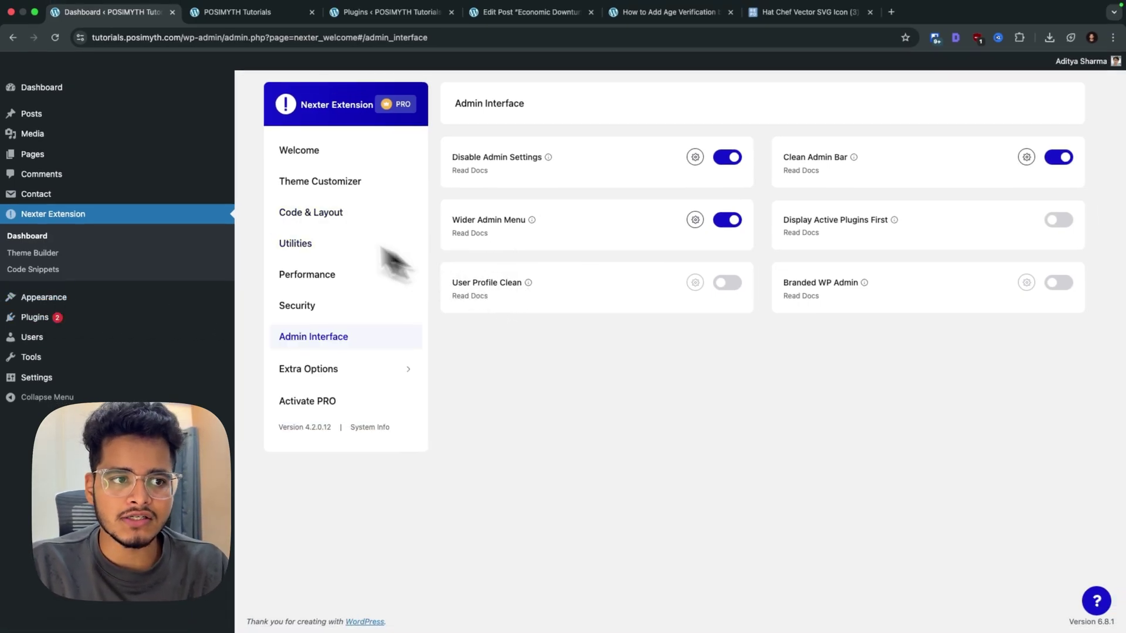
{"action": "mouse_move", "coordinate": [164, 194]}
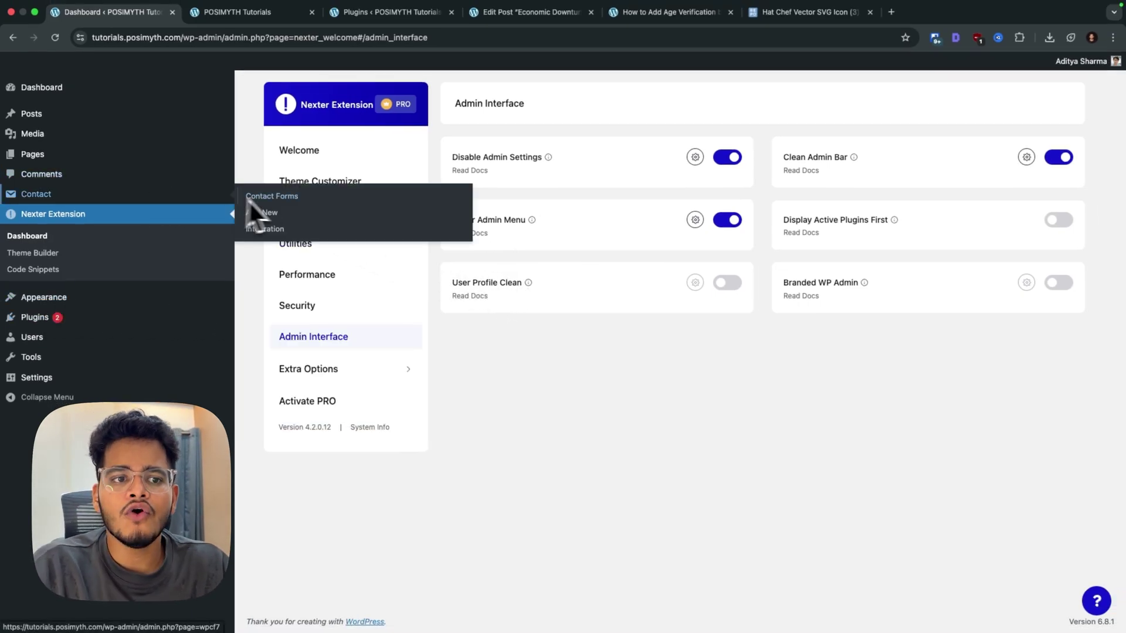
{"action": "mouse_move", "coordinate": [123, 311]}
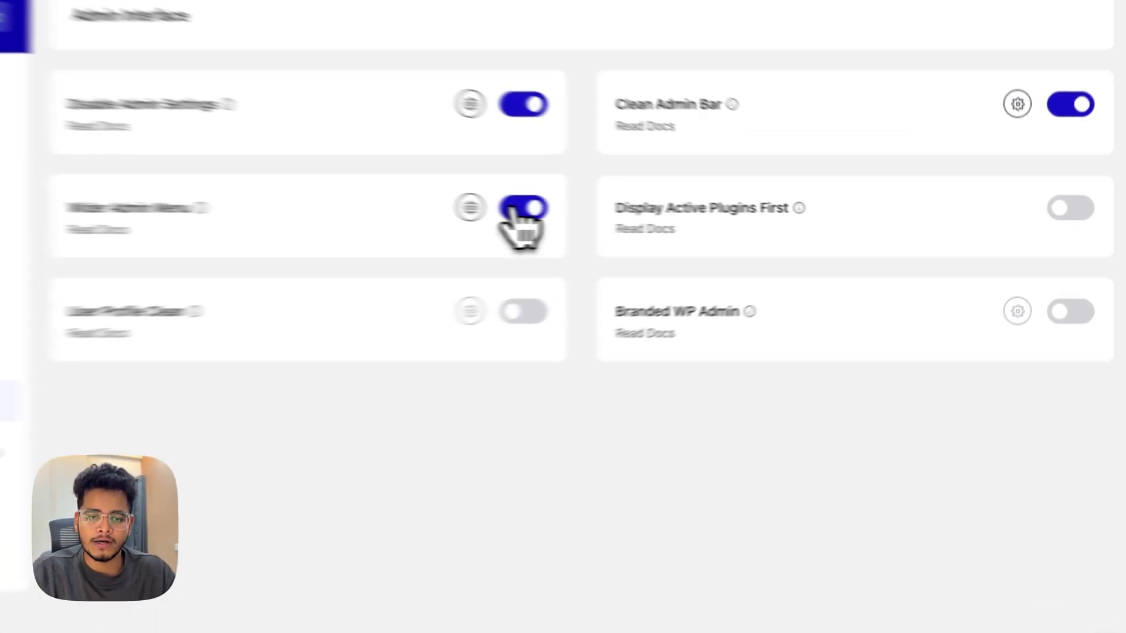
{"action": "left_click", "coordinate": [727, 220]}
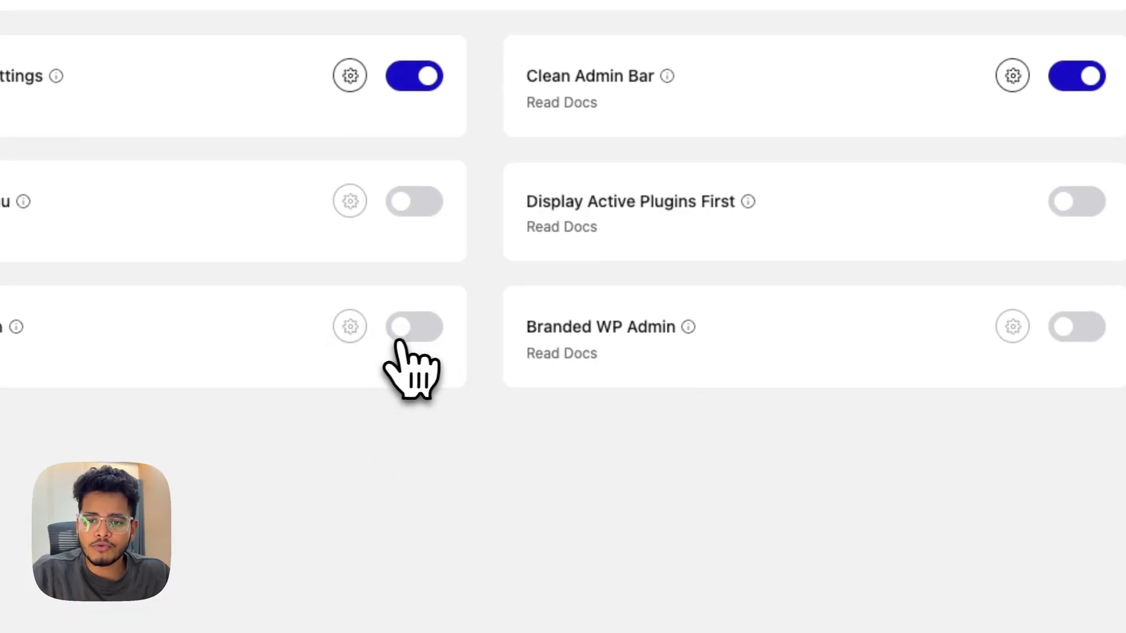
Step: Enable User Profile Clean, then open the Edit Profile page in a new tab and review its options
{"action": "left_click", "coordinate": [401, 343]}
{"action": "mouse_move", "coordinate": [981, 214]}
{"action": "left_click_drag", "start_coordinate": [933, 171], "coordinate": [1008, 217]}
{"action": "right_click", "coordinate": [952, 220]}
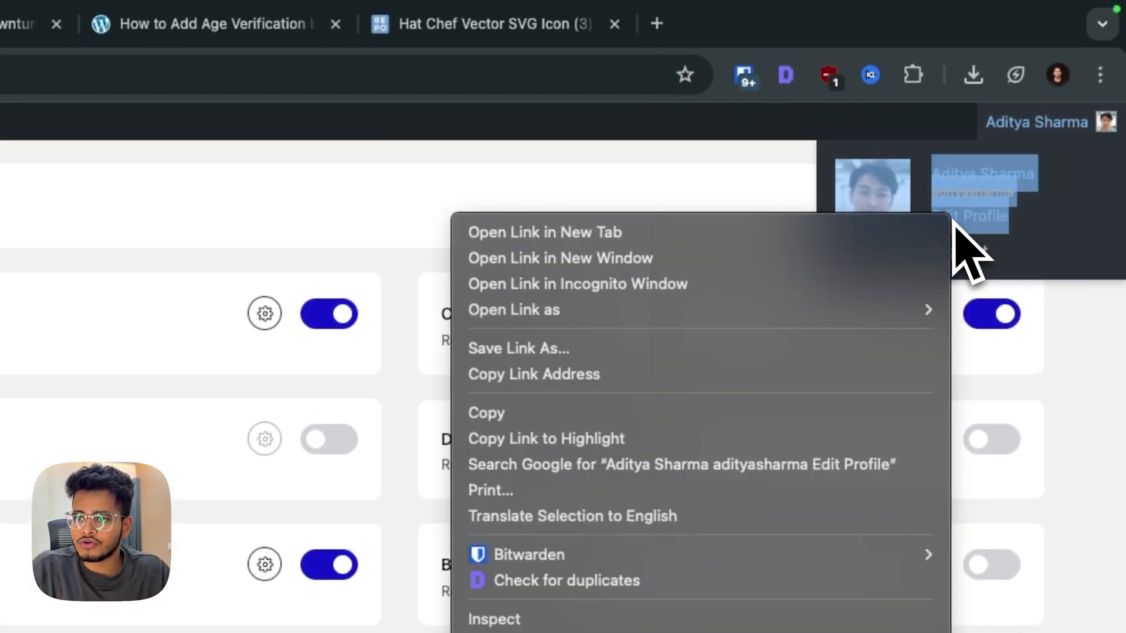
{"action": "left_click", "coordinate": [885, 232]}
{"action": "left_click", "coordinate": [469, 26]}
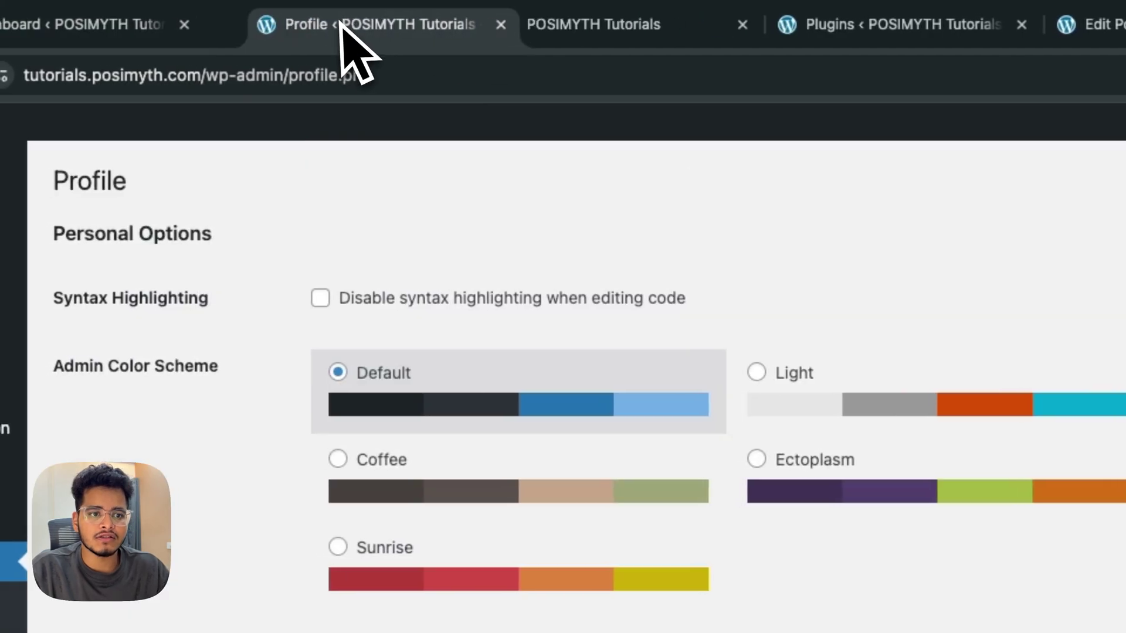
{"action": "scroll", "coordinate": [649, 516], "scroll_direction": "down", "scroll_amount": 15}
{"action": "scroll", "coordinate": [433, 428], "scroll_direction": "up", "scroll_amount": 8}
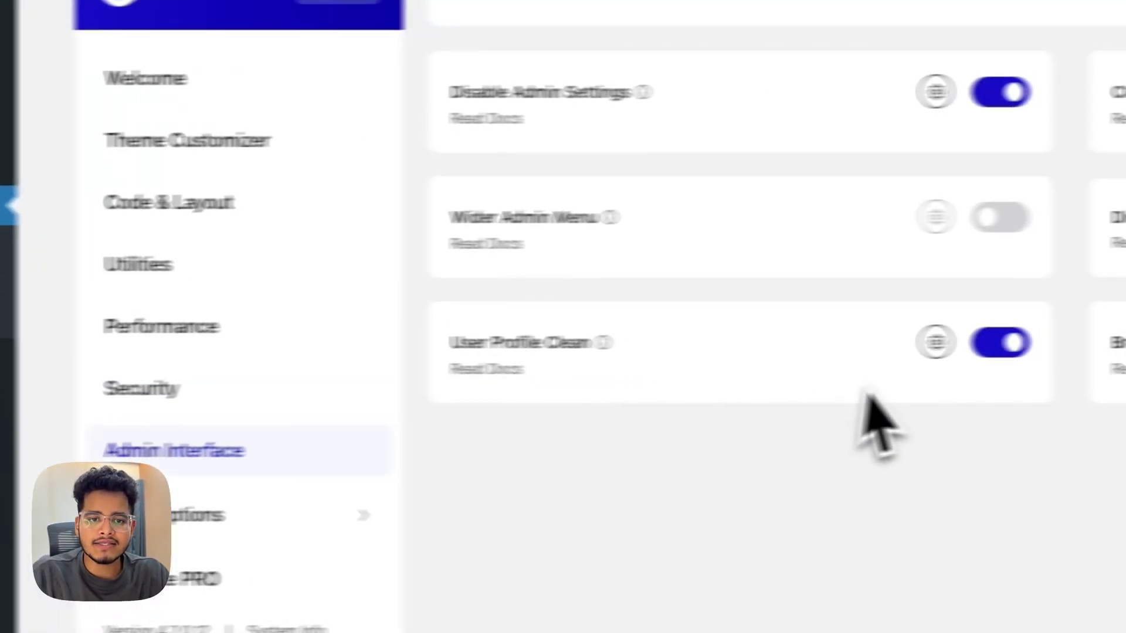
Step: In the User Profile Clean settings, enable removal of Admin Color Scheme, Toolbar, Role and Biographical Info
{"action": "left_click", "coordinate": [936, 343]}
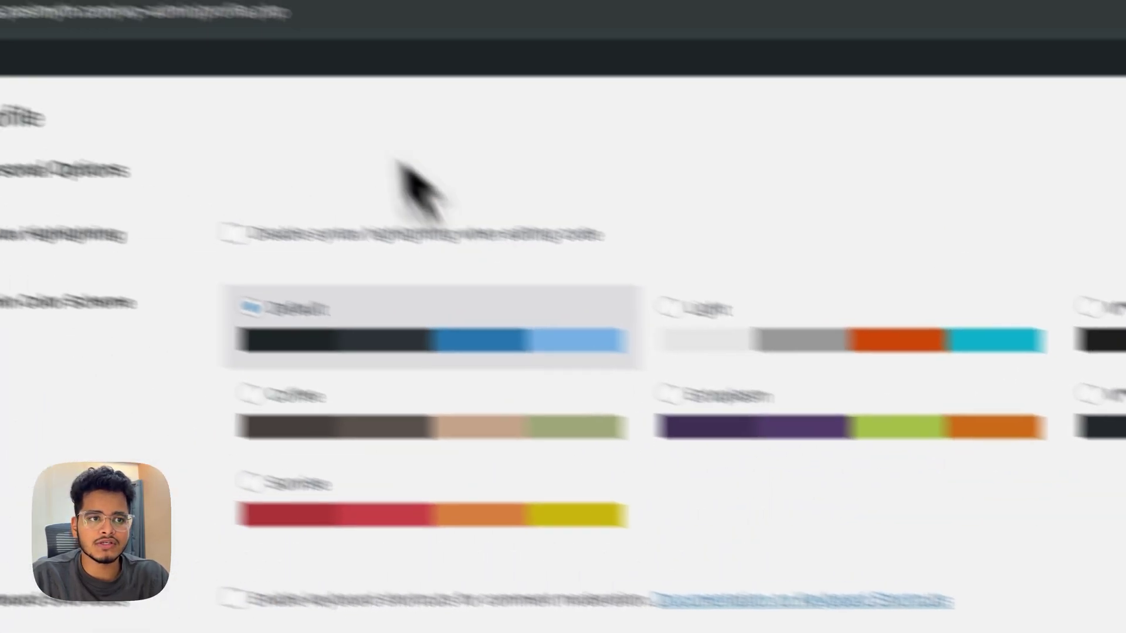
{"action": "left_click", "coordinate": [289, 53]}
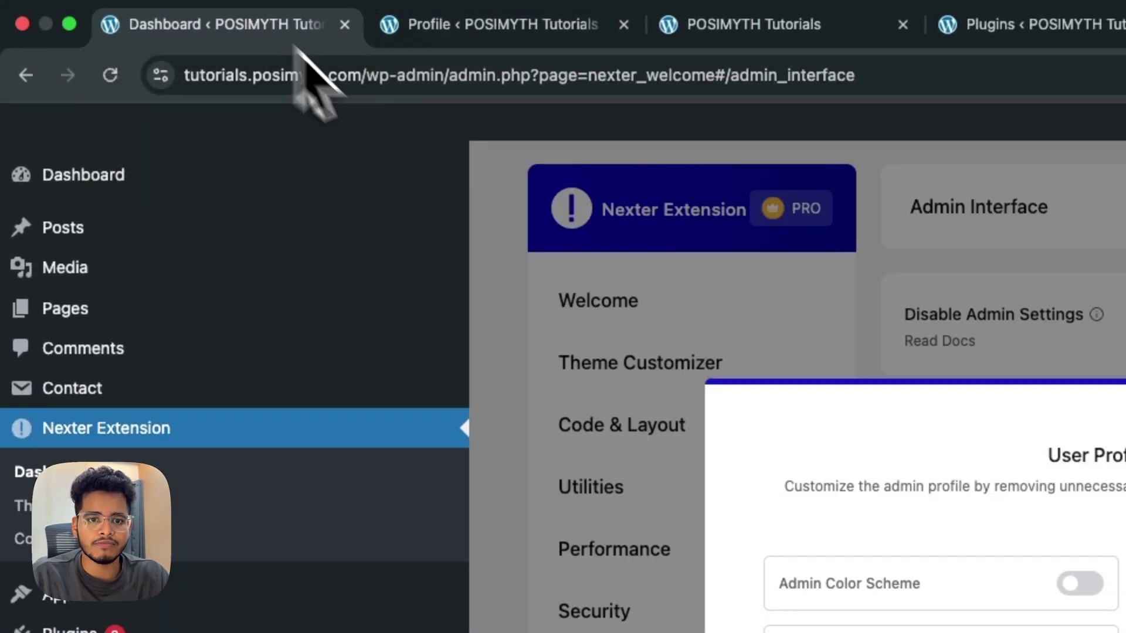
{"action": "left_click", "coordinate": [621, 422]}
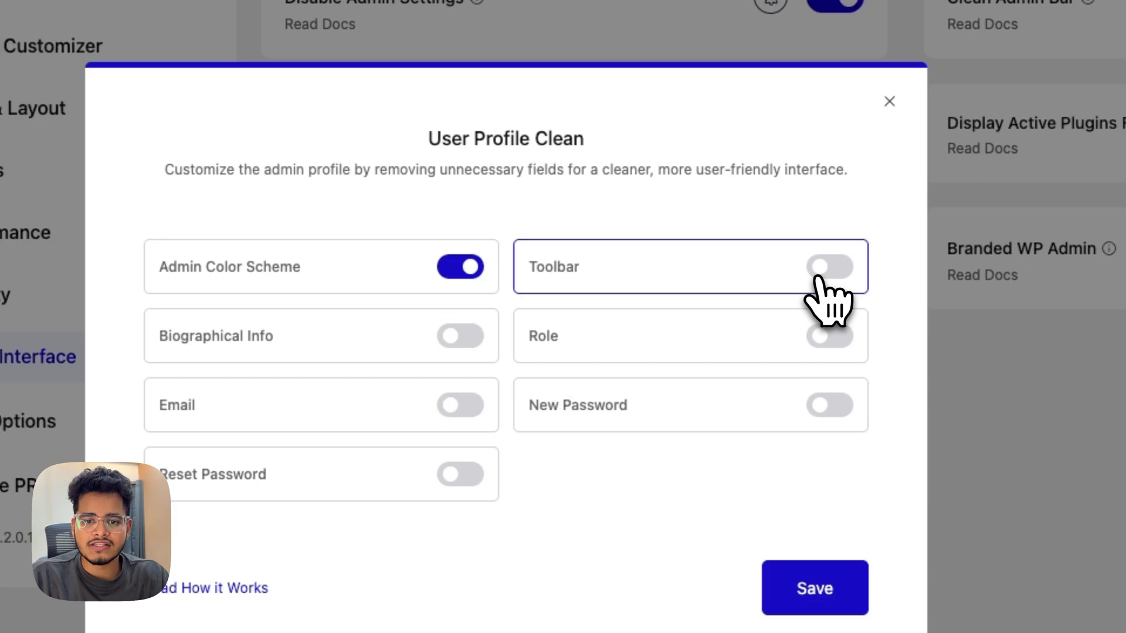
{"action": "left_click", "coordinate": [821, 271]}
{"action": "left_click", "coordinate": [818, 338]}
{"action": "left_click", "coordinate": [457, 331]}
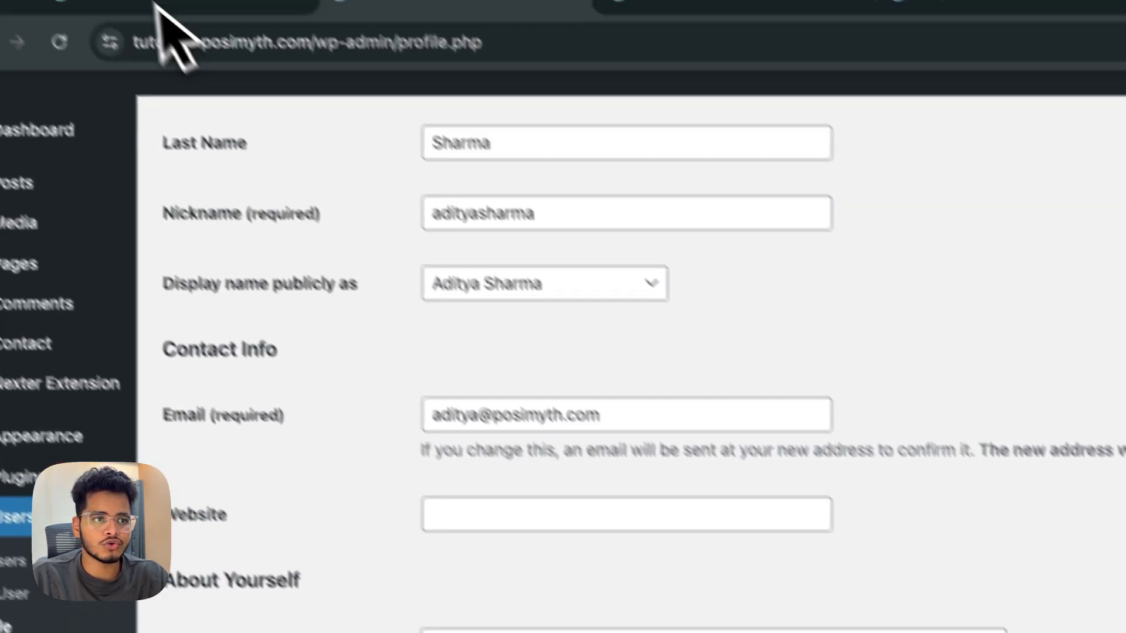
Step: Also enable removal of Email, New Password and Reset Password in User Profile Clean, and save the settings
{"action": "left_click", "coordinate": [194, 35]}
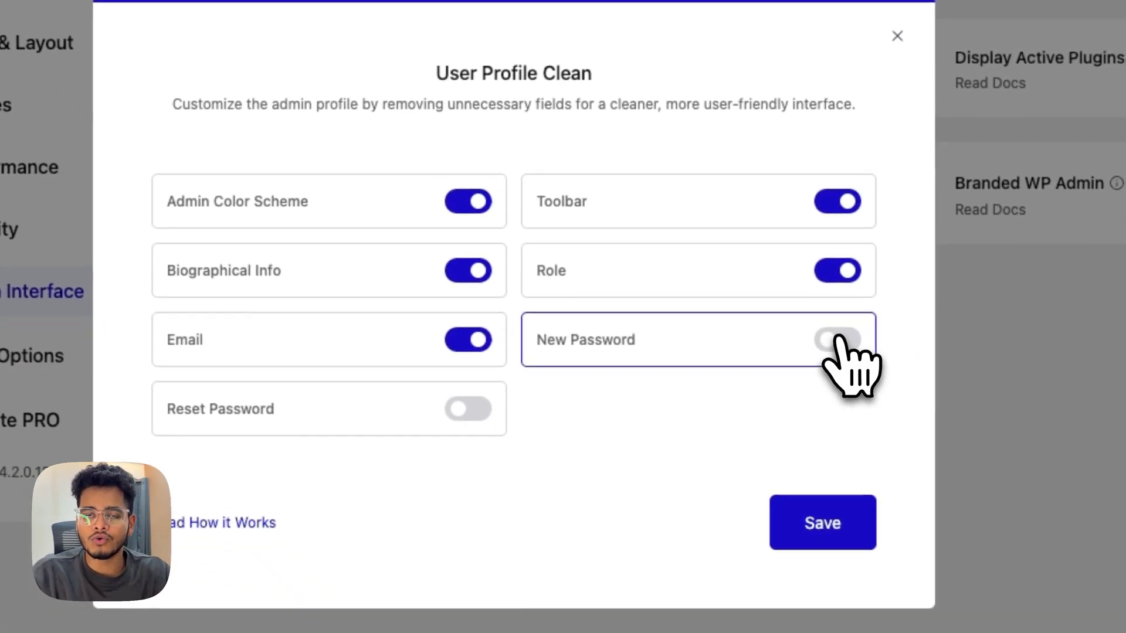
{"action": "left_click", "coordinate": [468, 409]}
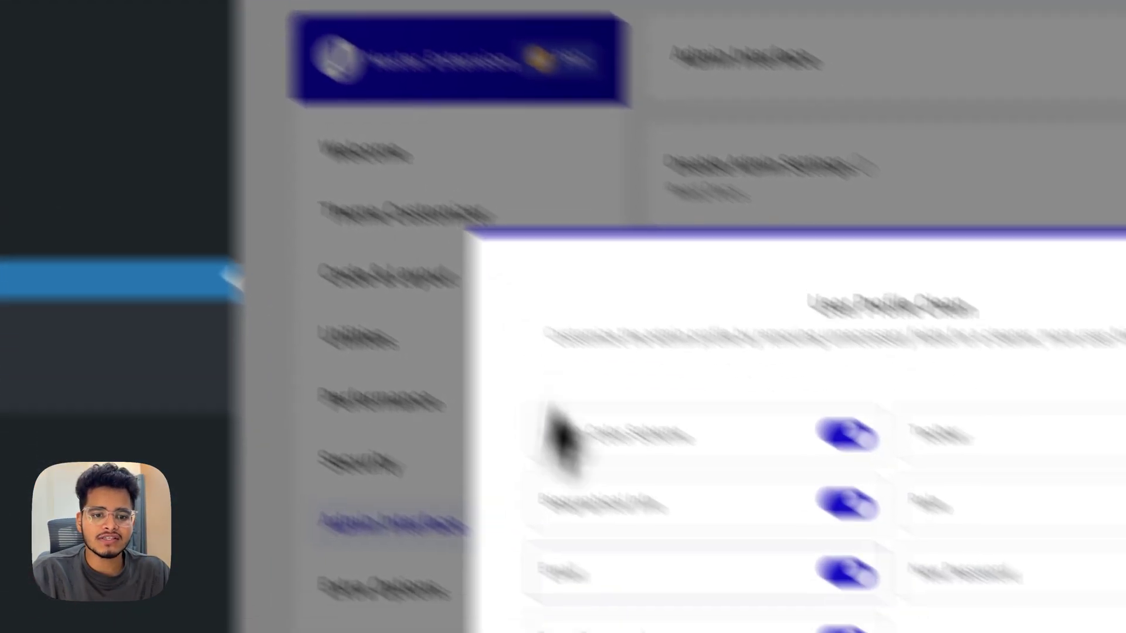
{"action": "left_click", "coordinate": [827, 463]}
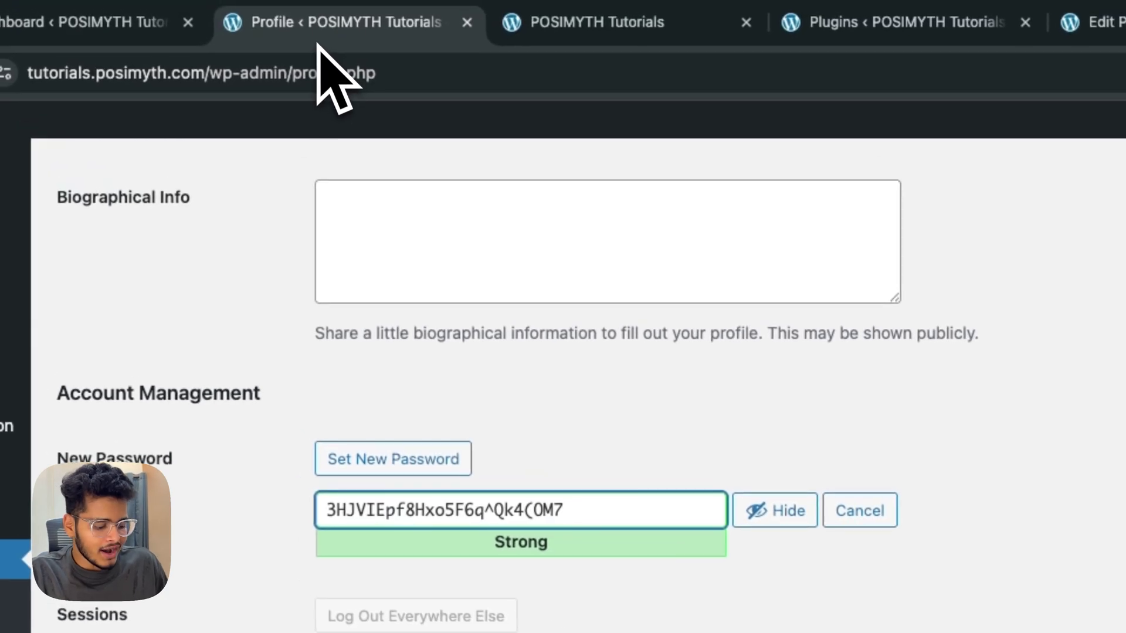
Step: Reload the Profile page, discarding its unsaved changes, and review the remaining fields down to Two-Factor Options
{"action": "key", "text": "super+r"}
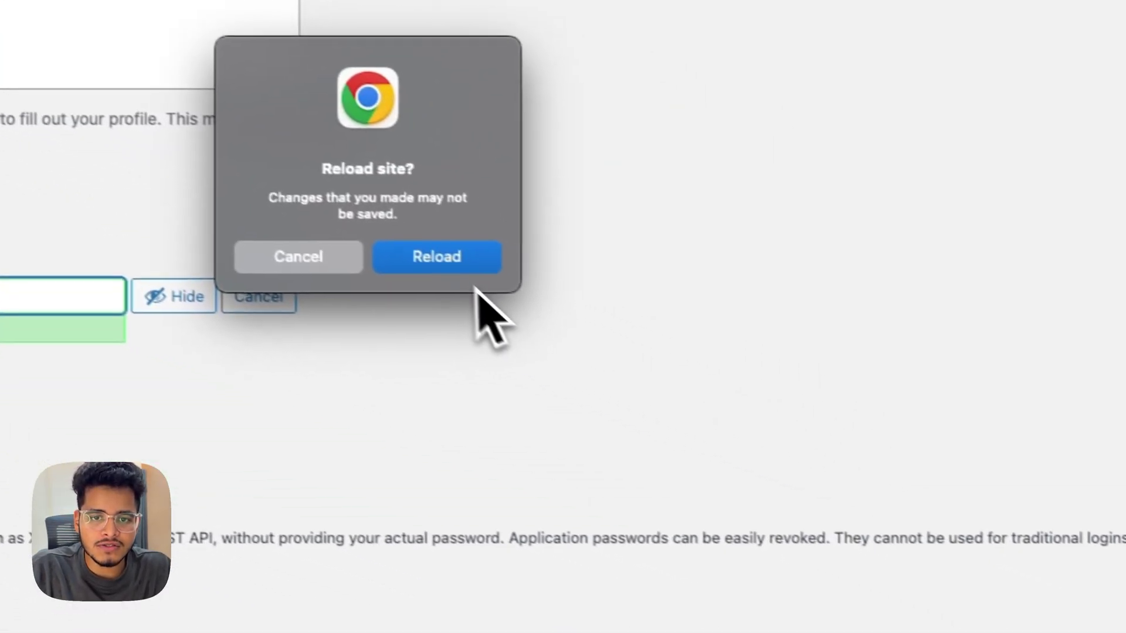
{"action": "left_click", "coordinate": [670, 340]}
{"action": "scroll", "coordinate": [446, 305], "scroll_direction": "down", "scroll_amount": 5}
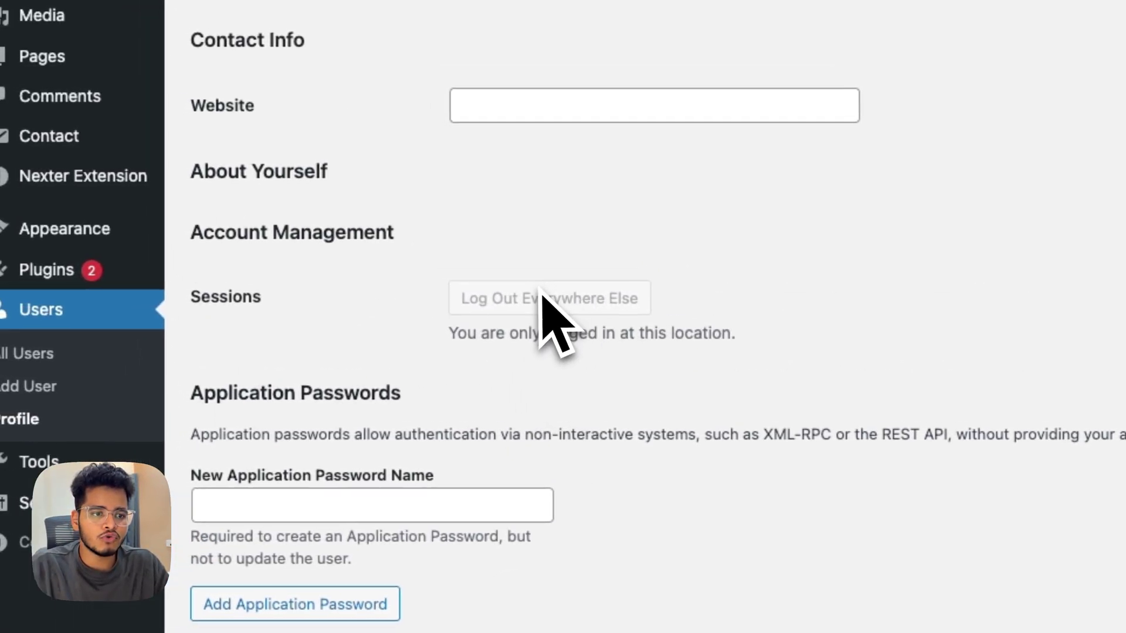
{"action": "scroll", "coordinate": [352, 316], "scroll_direction": "up", "scroll_amount": 10}
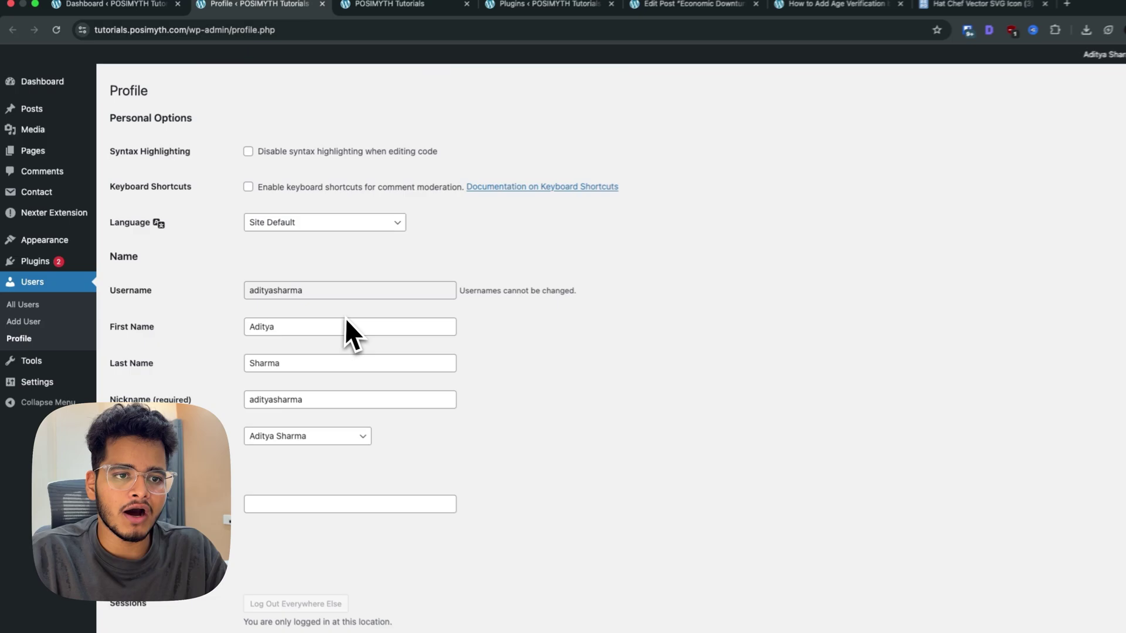
{"action": "scroll", "coordinate": [447, 307], "scroll_direction": "down", "scroll_amount": 15}
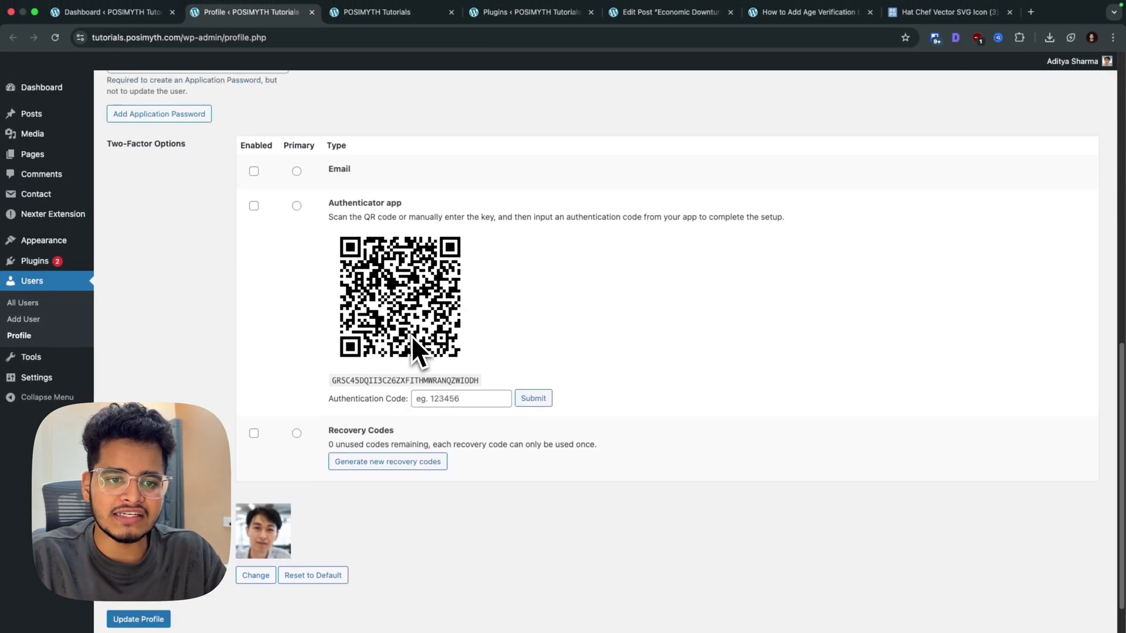
{"action": "scroll", "coordinate": [381, 329], "scroll_direction": "up", "scroll_amount": 5}
{"action": "scroll", "coordinate": [301, 252], "scroll_direction": "down", "scroll_amount": 5}
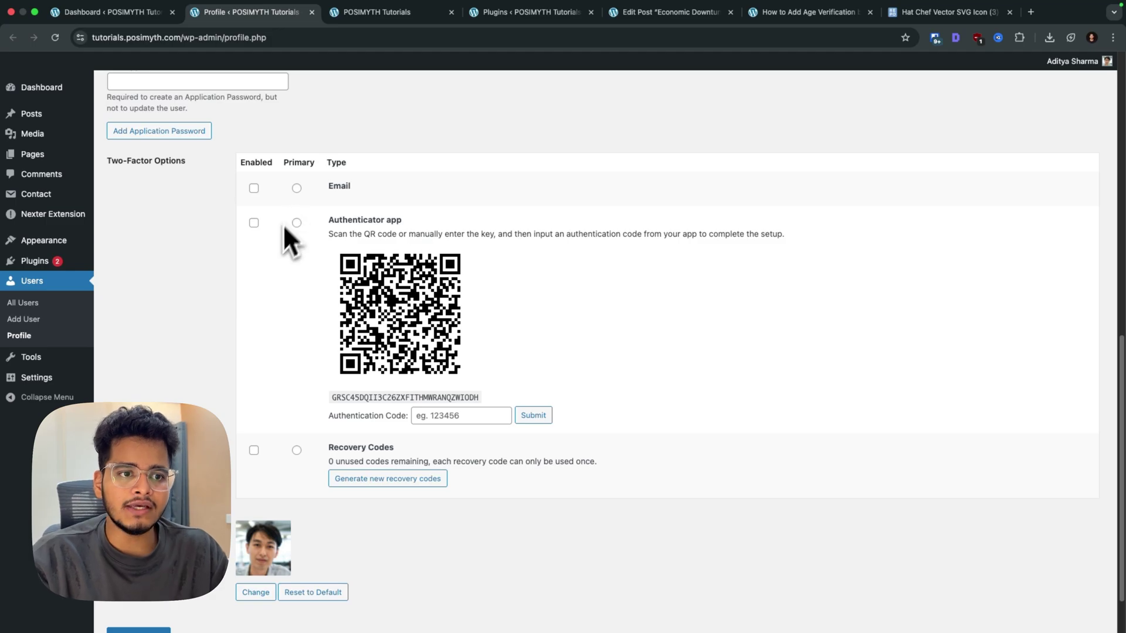
{"action": "scroll", "coordinate": [296, 275], "scroll_direction": "up", "scroll_amount": 1}
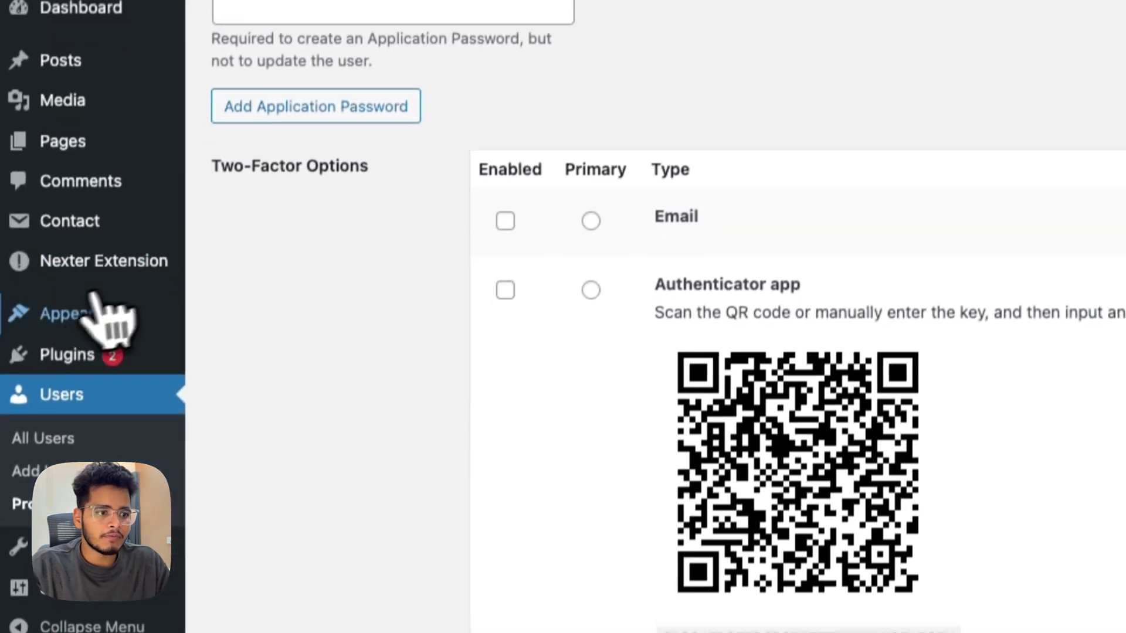
Step: Open the installed plugins list and examine the order of active and inactive plugins
{"action": "left_click", "coordinate": [70, 356]}
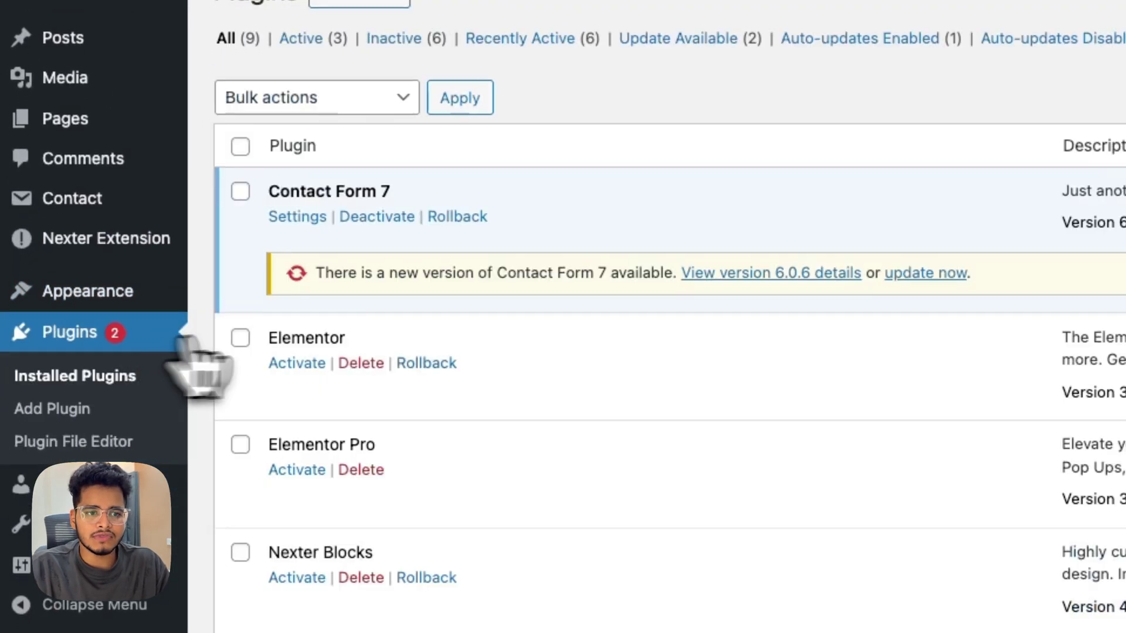
{"action": "scroll", "coordinate": [472, 366], "scroll_direction": "down", "scroll_amount": 6}
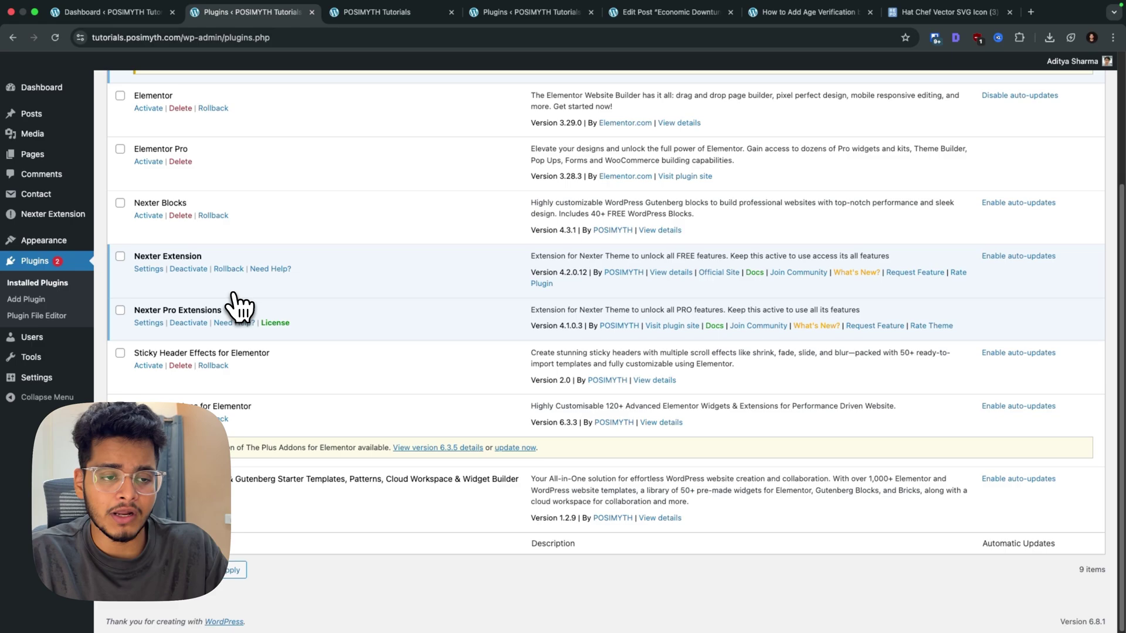
{"action": "scroll", "coordinate": [235, 307], "scroll_direction": "up", "scroll_amount": 4}
{"action": "scroll", "coordinate": [293, 321], "scroll_direction": "down", "scroll_amount": 3}
{"action": "scroll", "coordinate": [294, 321], "scroll_direction": "down", "scroll_amount": 1}
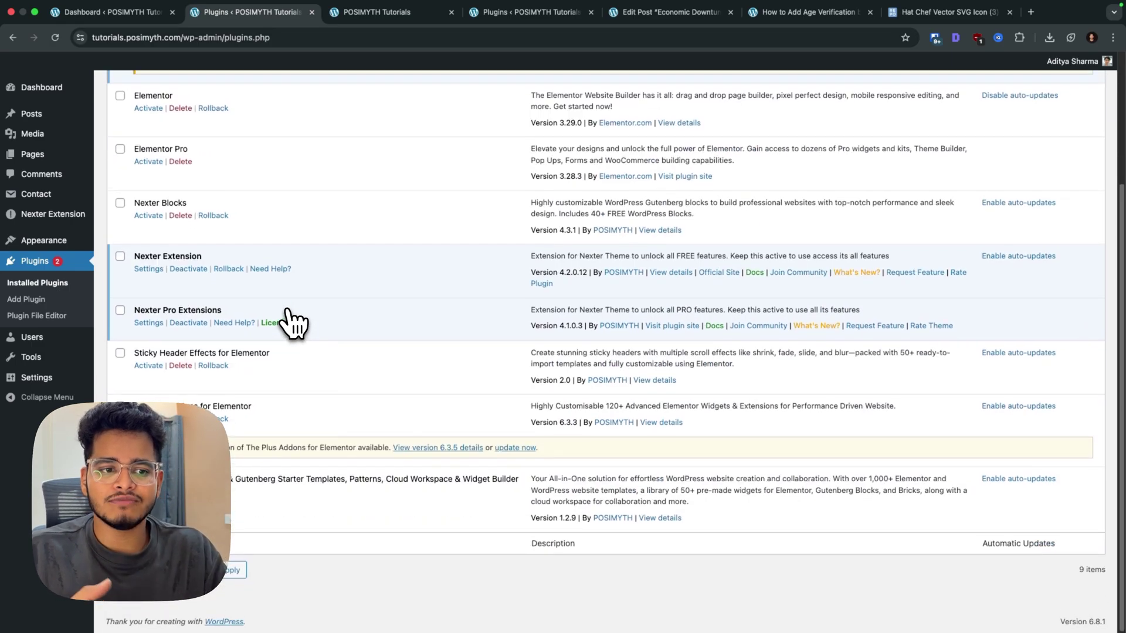
{"action": "scroll", "coordinate": [293, 322], "scroll_direction": "up", "scroll_amount": 5}
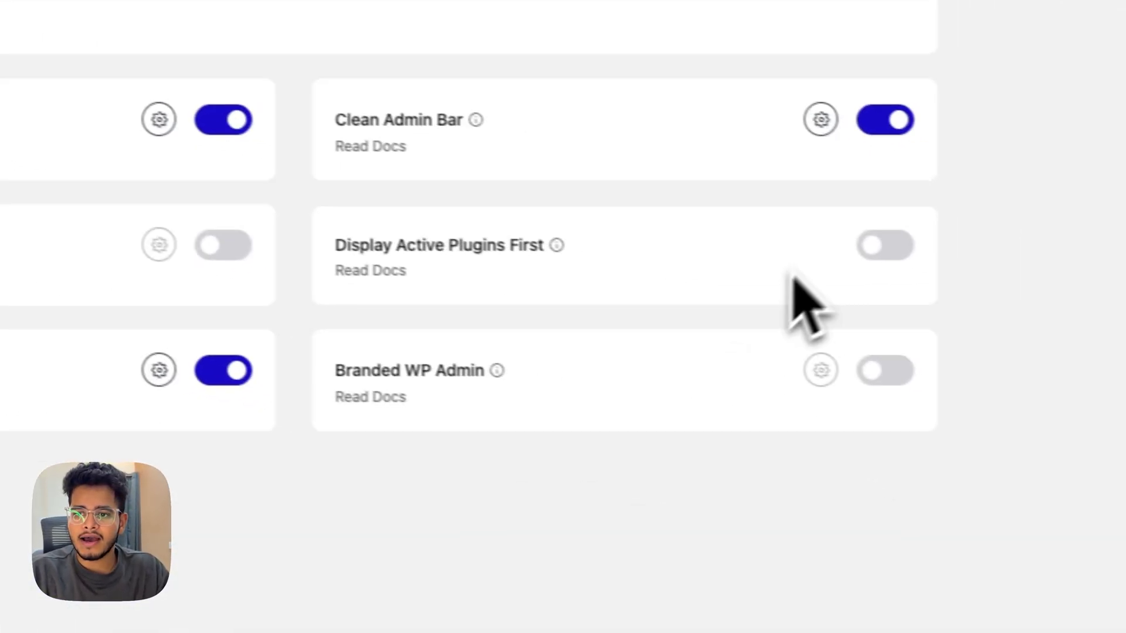
Step: Enable Display Active Plugins First and check the order of the installed plugins list
{"action": "left_click", "coordinate": [883, 247]}
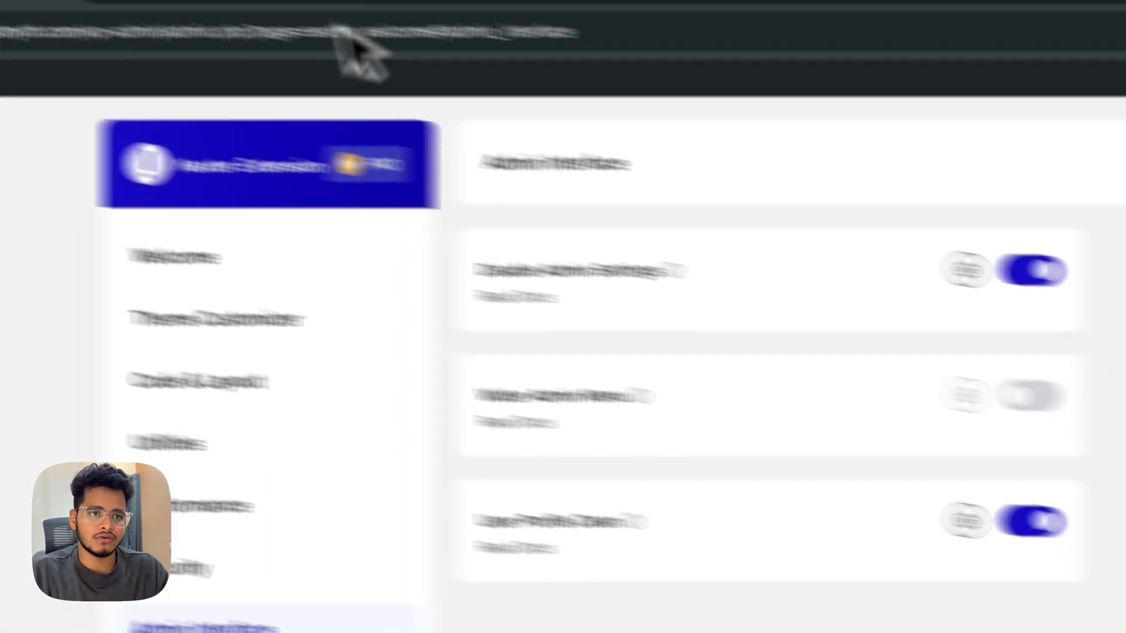
{"action": "left_click", "coordinate": [334, 31]}
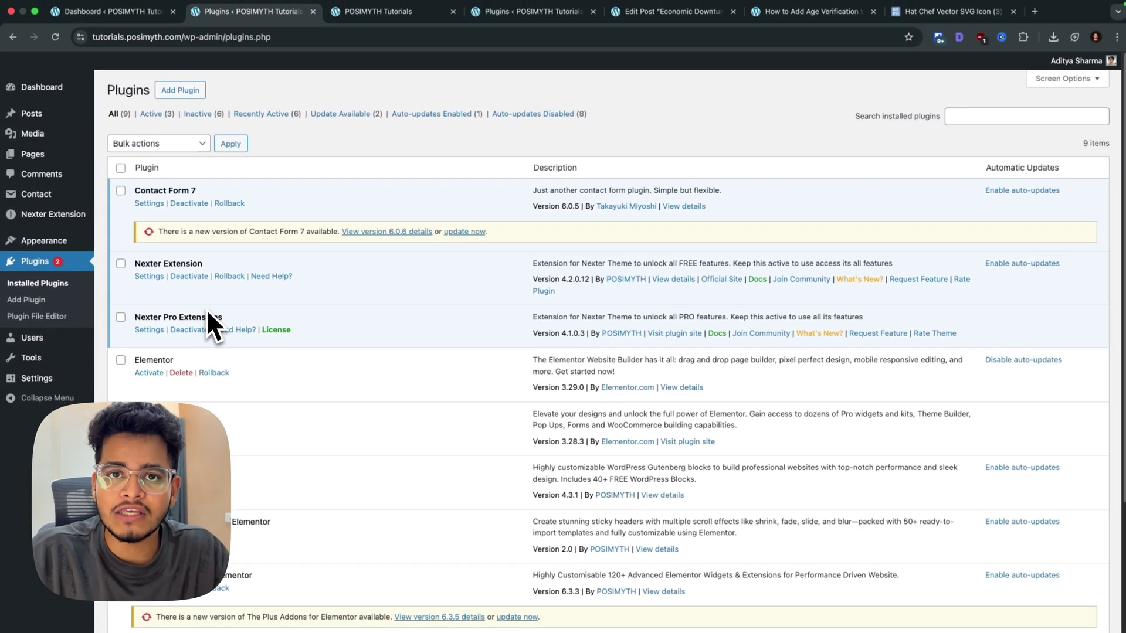
{"action": "scroll", "coordinate": [210, 352], "scroll_direction": "down", "scroll_amount": 3}
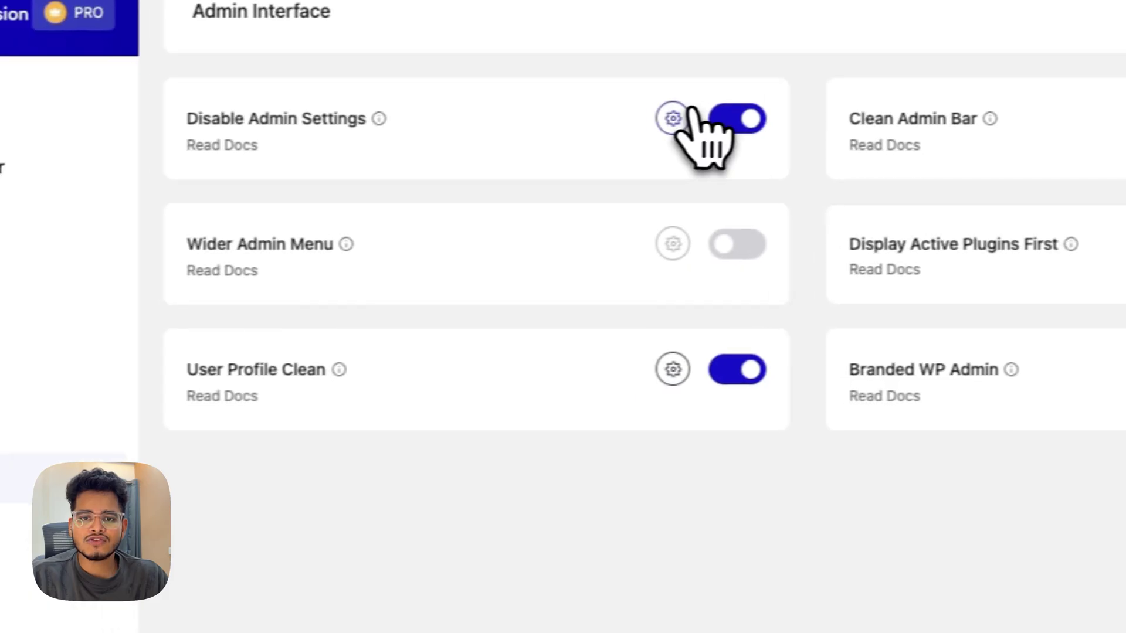
Step: In Disable Admin Settings, enable At a Glance, Site Health Status, WordPress Events and News, WooCommerce Setup and Quick Draft
{"action": "left_click", "coordinate": [671, 118]}
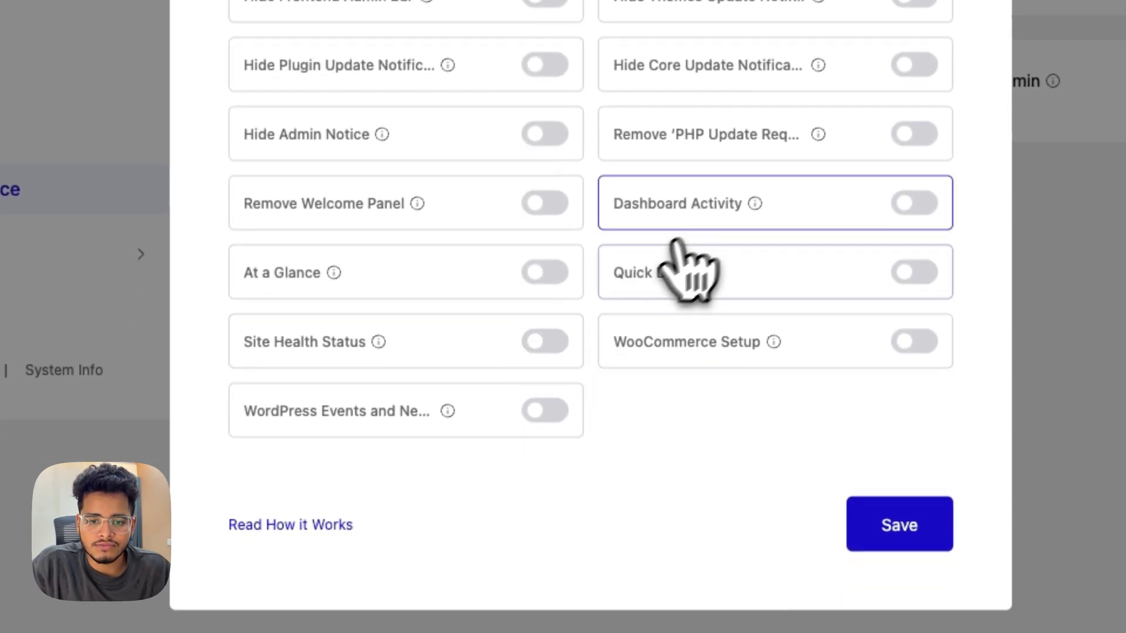
{"action": "left_click", "coordinate": [546, 283]}
{"action": "left_click", "coordinate": [545, 342]}
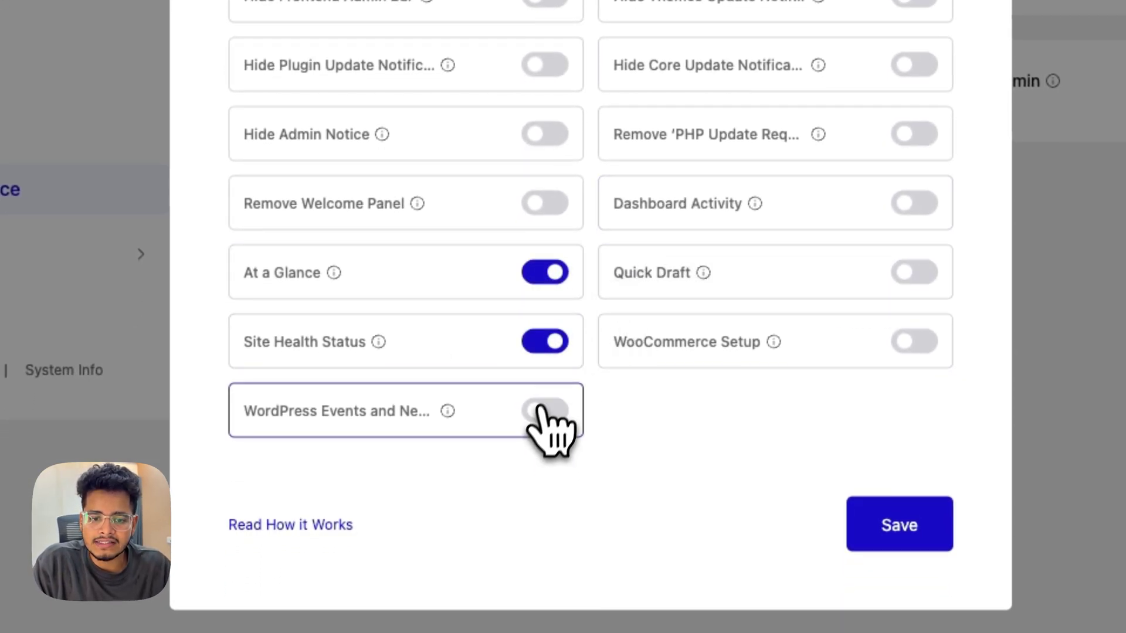
{"action": "left_click", "coordinate": [546, 410]}
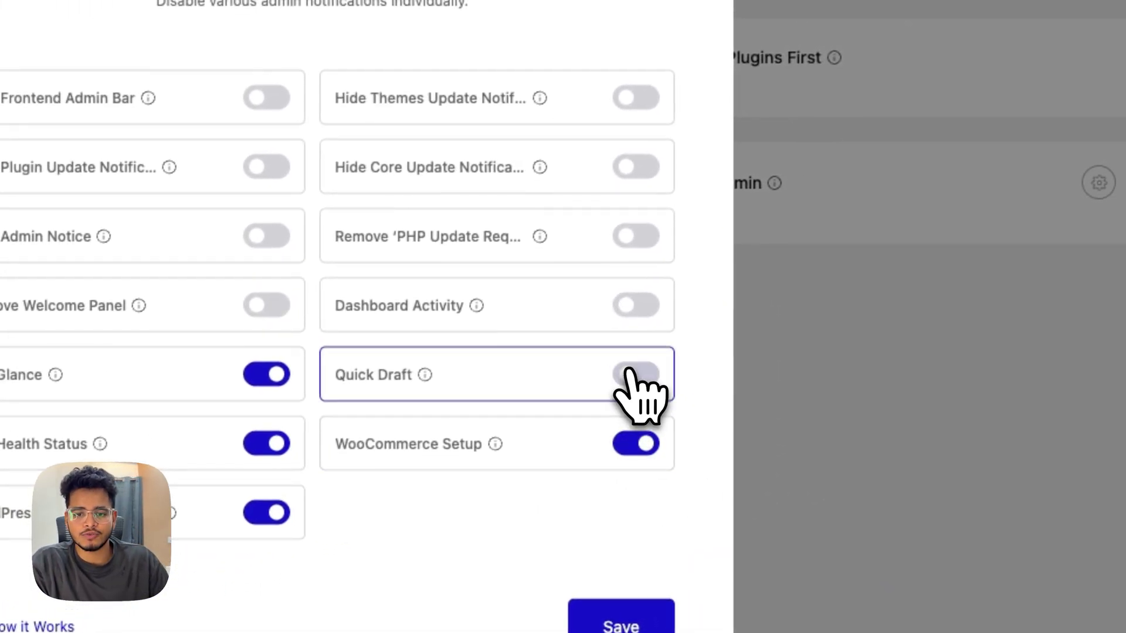
{"action": "left_click", "coordinate": [631, 373]}
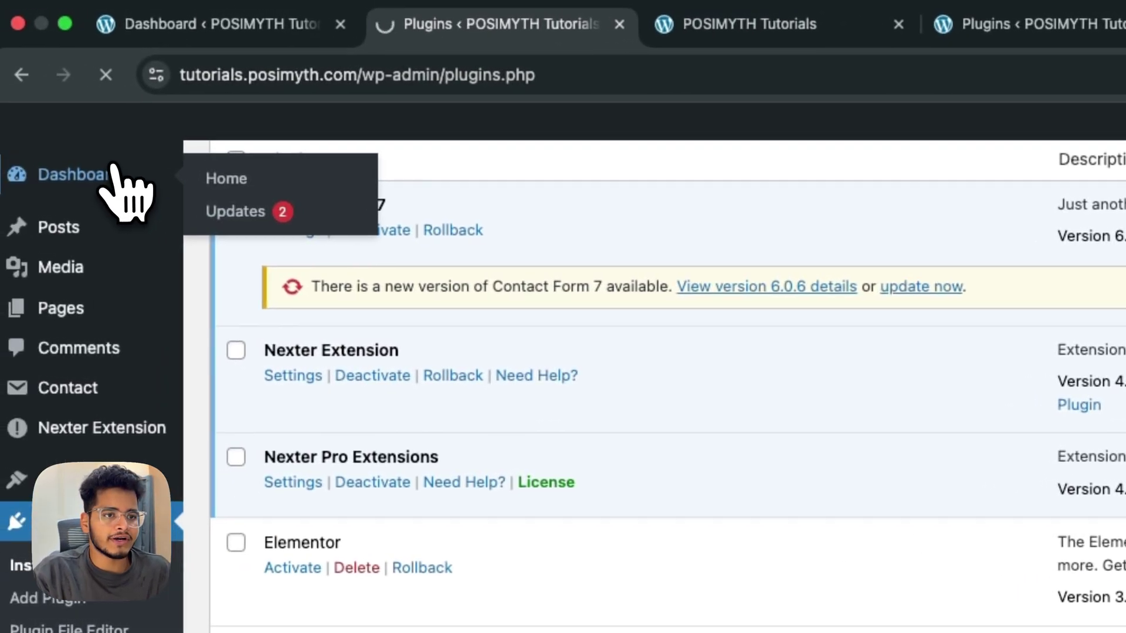
Step: Save the Disable Admin Settings options, including Dashboard Activity, and check the WordPress Dashboard home page in the other tab
{"action": "left_click", "coordinate": [117, 179]}
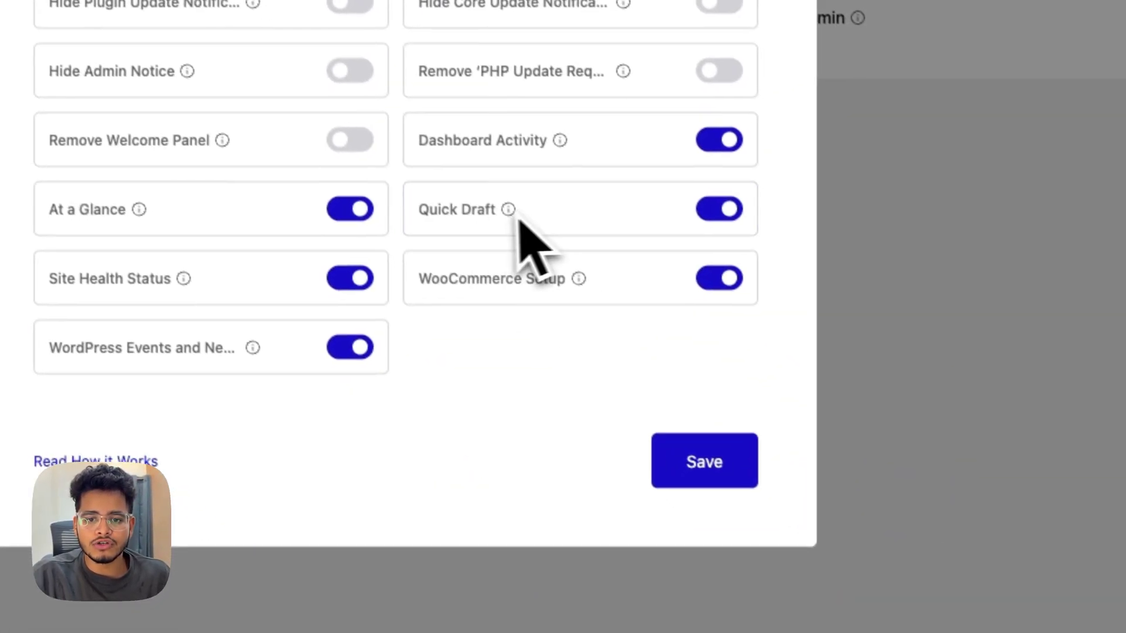
{"action": "left_click", "coordinate": [698, 458]}
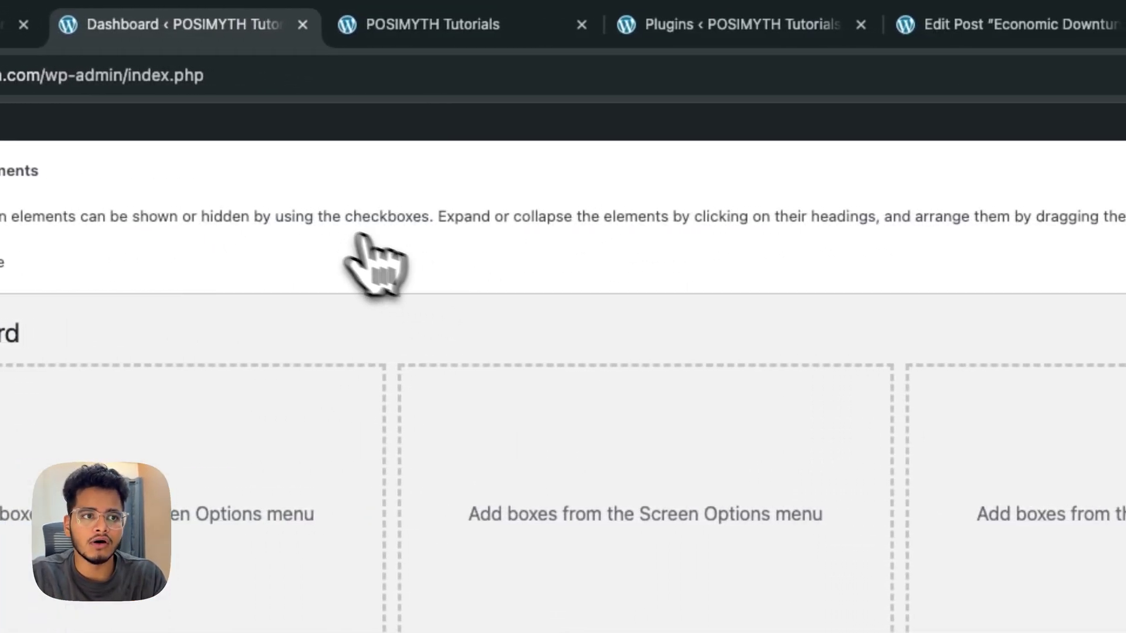
{"action": "left_click", "coordinate": [214, 44]}
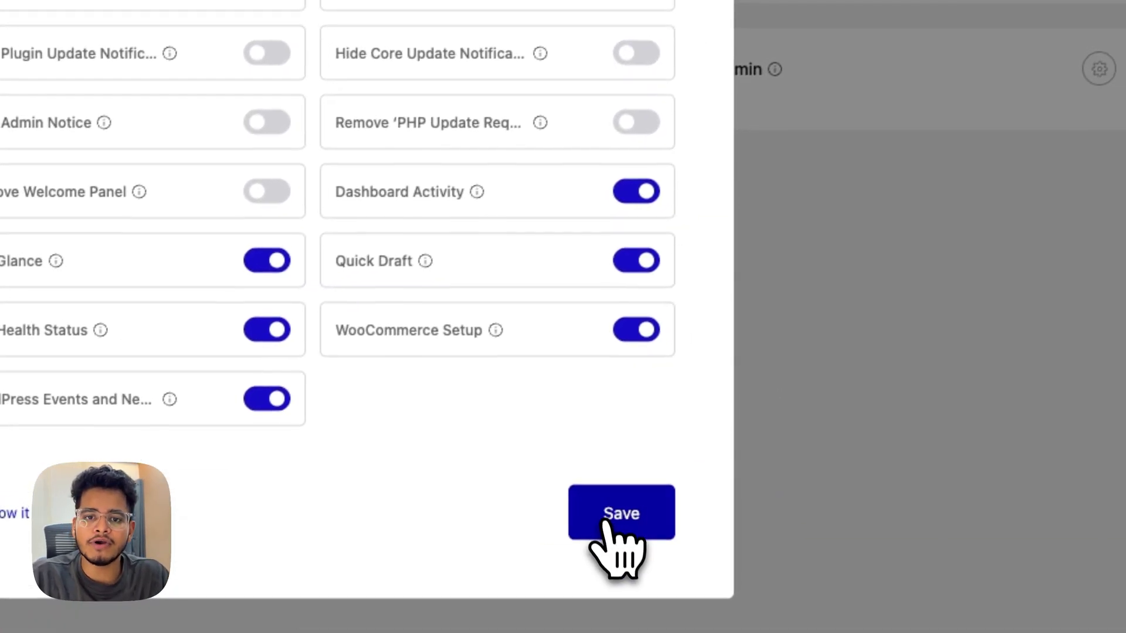
{"action": "left_click", "coordinate": [610, 522]}
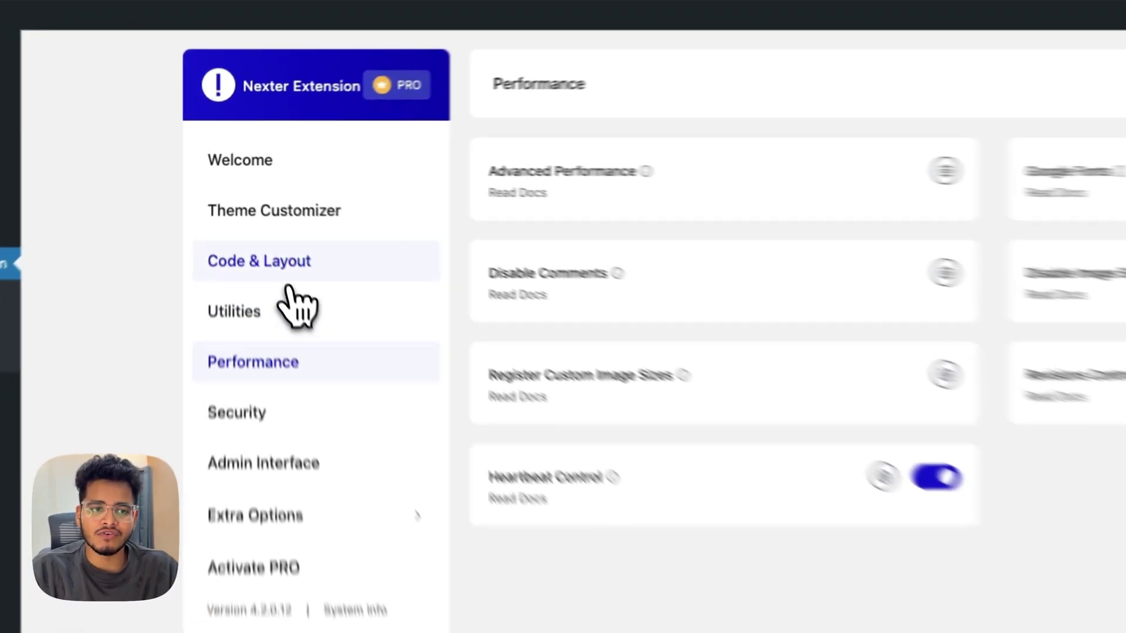
Step: View the Code & Layout section and the Utilities section of Nexter Extension
{"action": "left_click", "coordinate": [246, 216]}
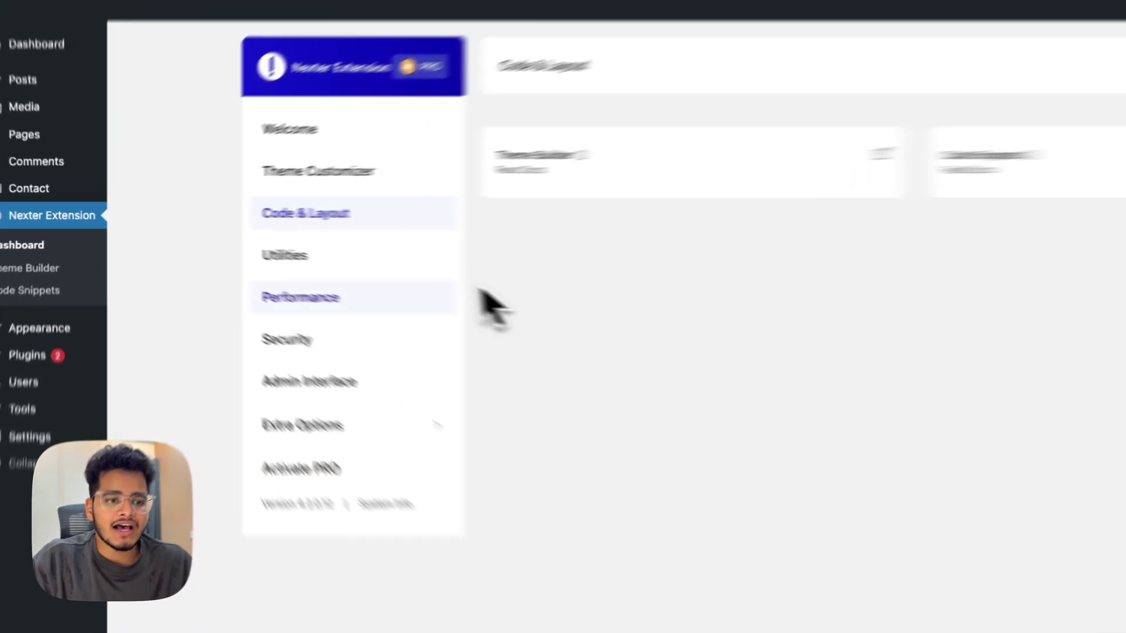
{"action": "left_click", "coordinate": [284, 259]}
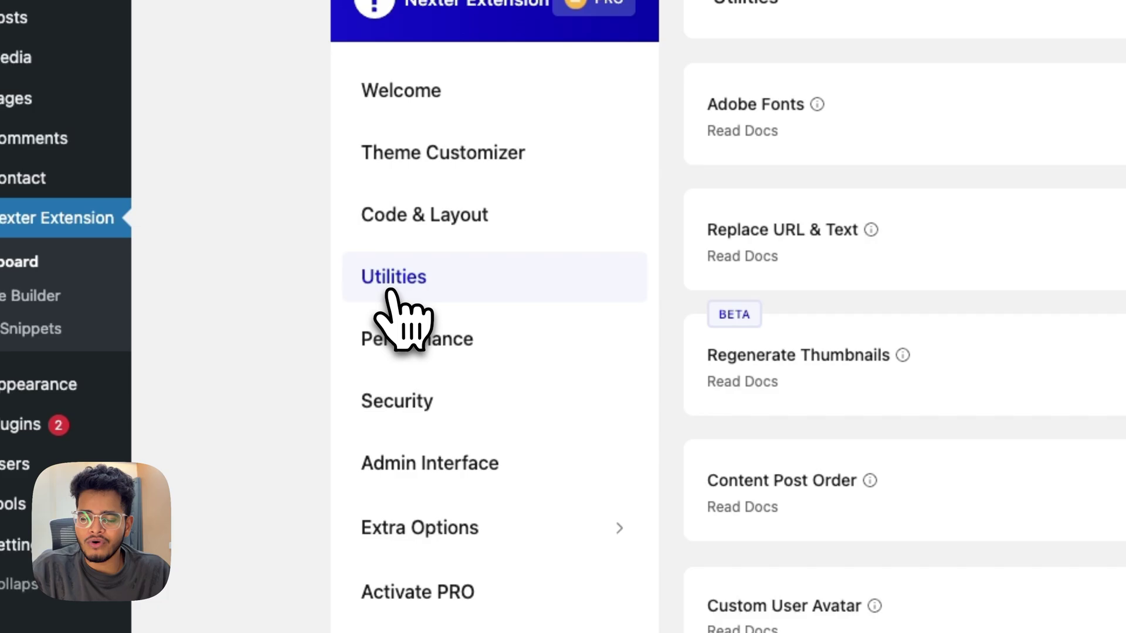